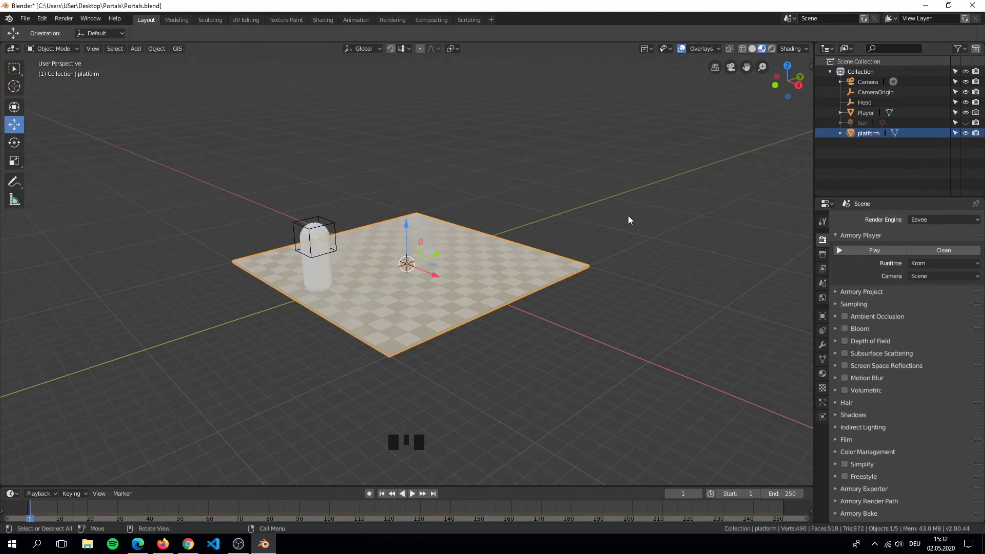
- Run the scene in the Armory player to preview the current game, and close the preview window
scroll(629, 218, "up", 2)
mouse_move(637, 218)
middle_mouse_down()
mouse_move(413, 222)
mouse_move(383, 197)
mouse_move(647, 215)
middle_mouse_up()
scroll(648, 215, "down", 2)
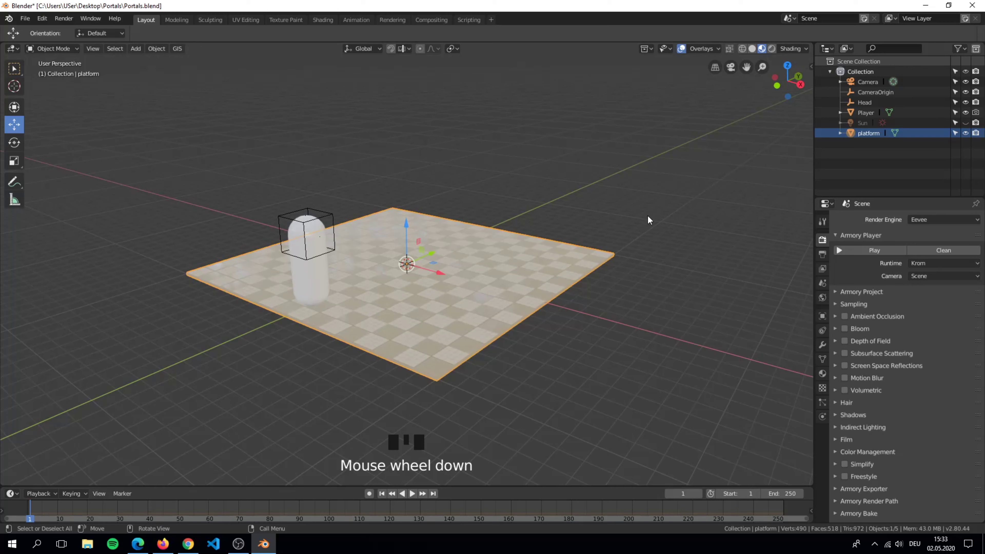
left_click(856, 251)
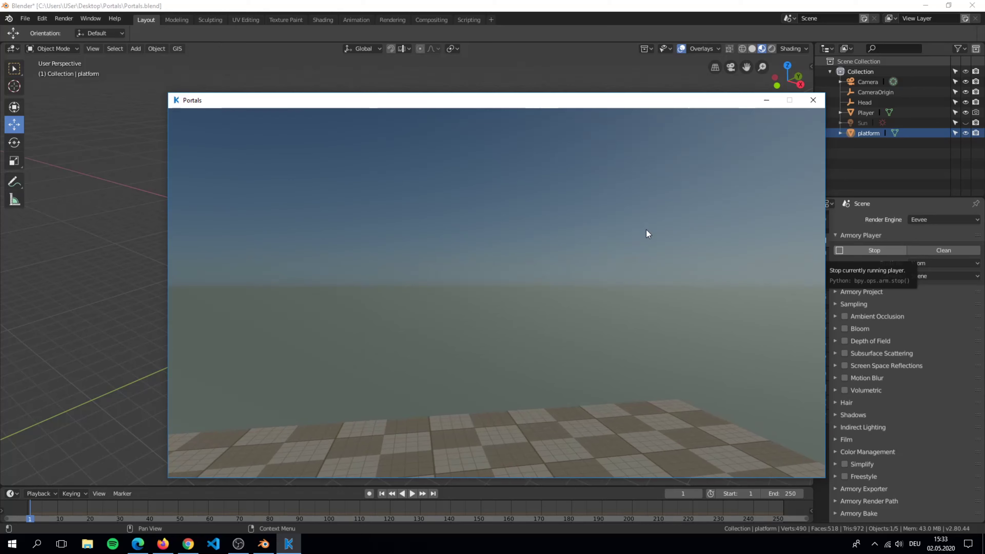
left_click(813, 101)
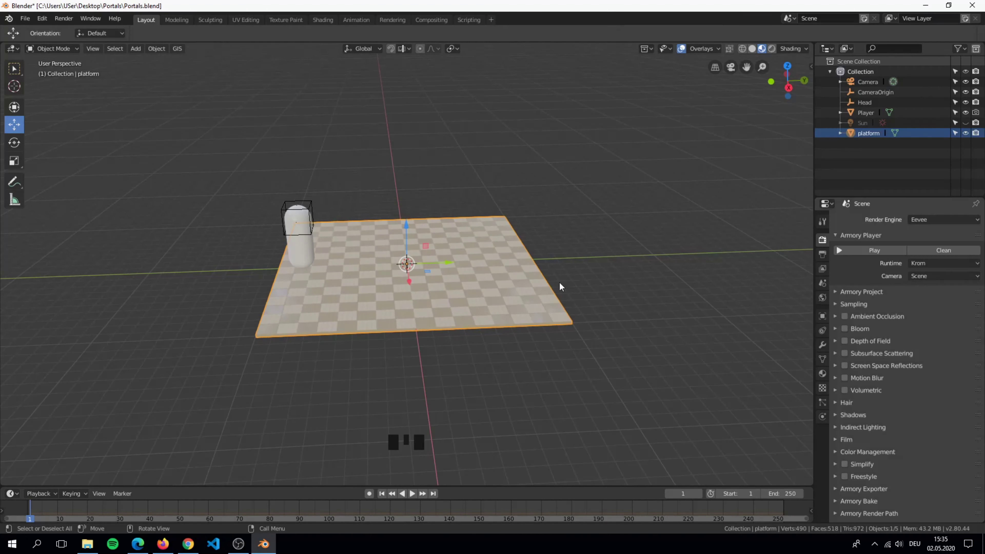
- Add a mesh plane at the scene center and raise it above the checkered platform
scroll(521, 263, "up", 3)
mouse_move(521, 263)
middle_mouse_down()
mouse_move(448, 259)
mouse_move(539, 269)
middle_mouse_up()
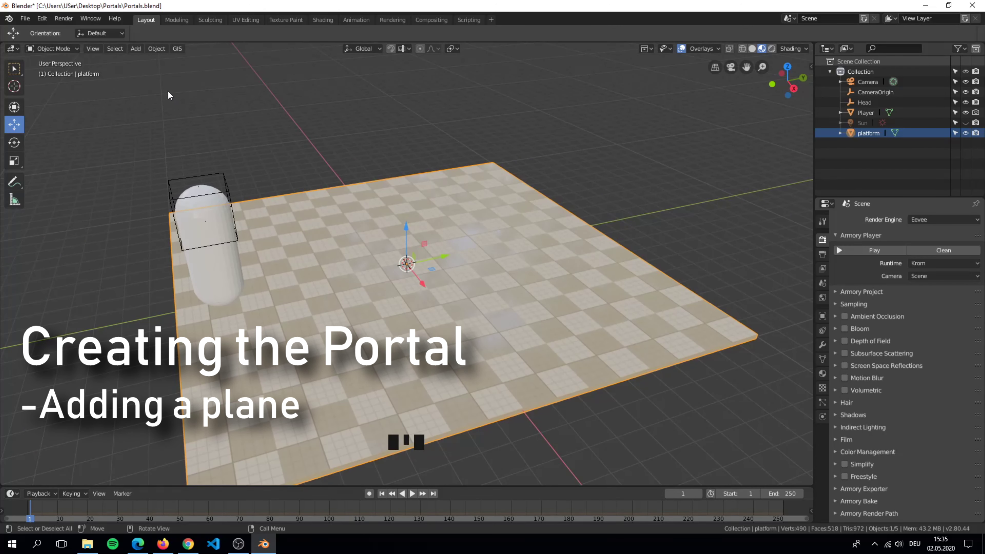
left_click(136, 49)
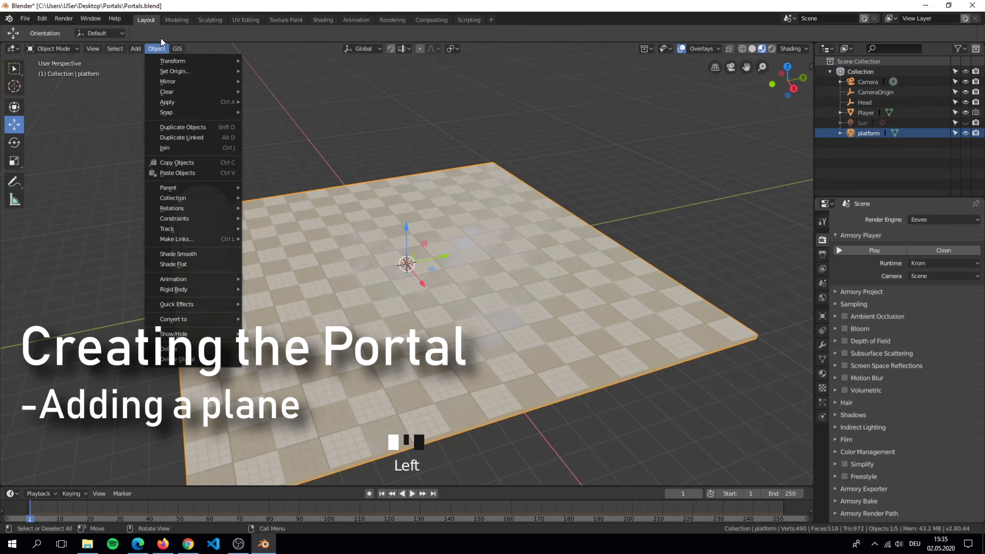
key("shift+a")
mouse_move(374, 185)
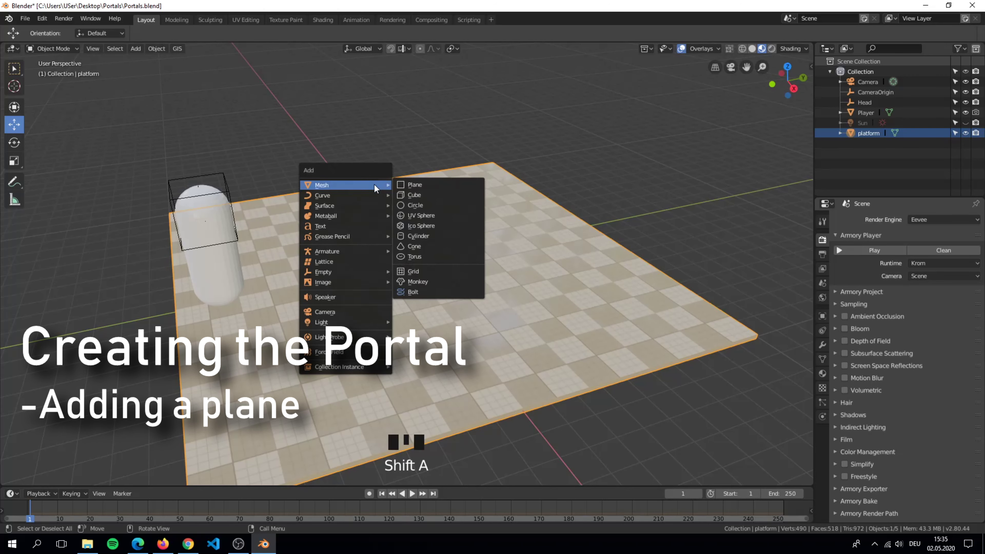
left_click(442, 186)
left_click_drag(408, 229, 408, 188)
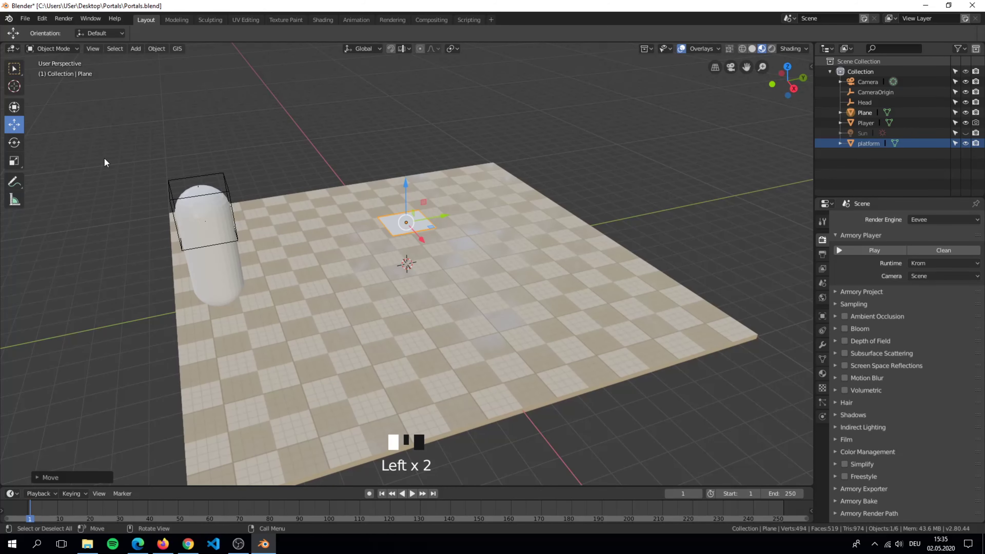
left_click_drag(411, 197, 411, 182)
- Rotate the plane 90° about the global X axis and scale it to about twice its width along X
middle_click_drag(412, 182, 513, 194)
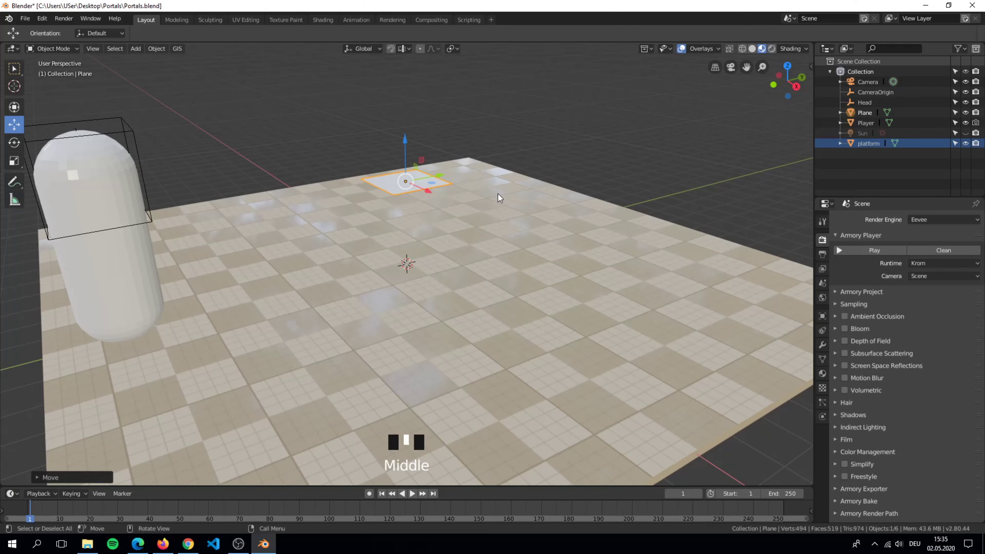
type("rx")
type("90")
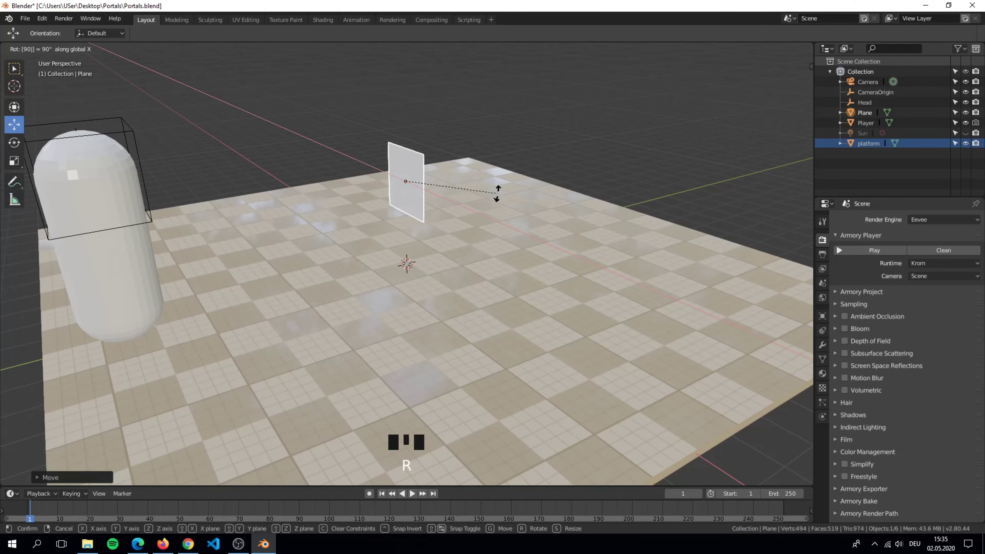
left_click(497, 193)
middle_click_drag(500, 196, 514, 219)
key("s")
key("x")
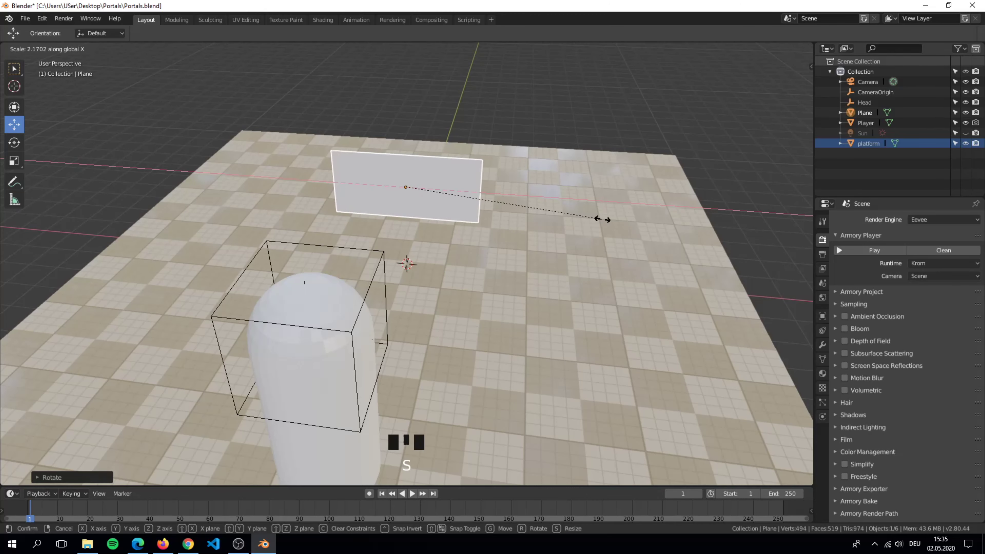
left_click(588, 220)
- Raise the upright plane and stretch it along Z into a door-shaped panel taller than it is wide
middle_click_drag(588, 220, 543, 217)
left_click_drag(406, 153, 406, 114)
left_click(13, 159)
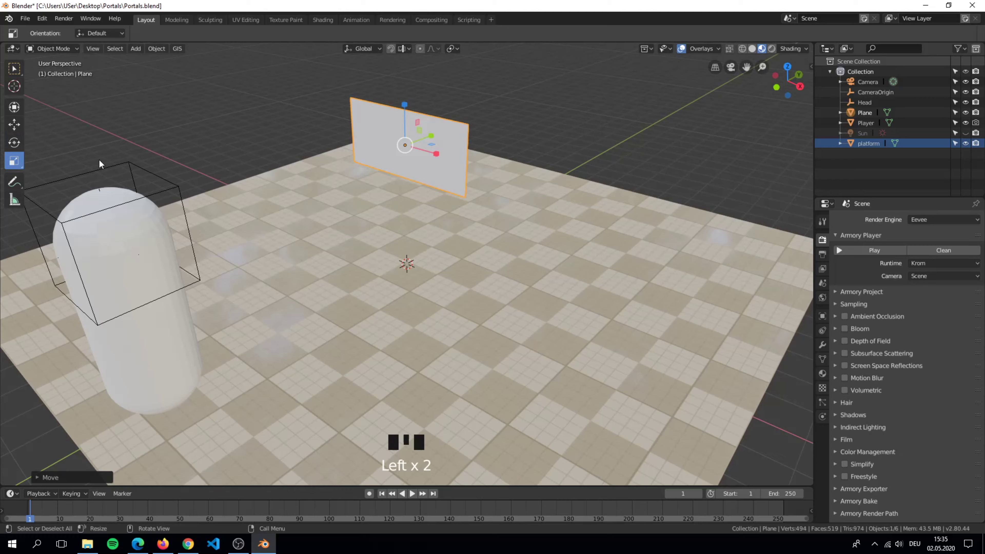
scroll(402, 143, "down", 2)
left_click_drag(405, 146, 412, 74)
middle_click_drag(559, 132, 538, 135)
left_click_drag(404, 137, 404, 133)
- Lower the panel onto the platform surface and move it along Y to the platform edge away from the player
left_click(12, 111)
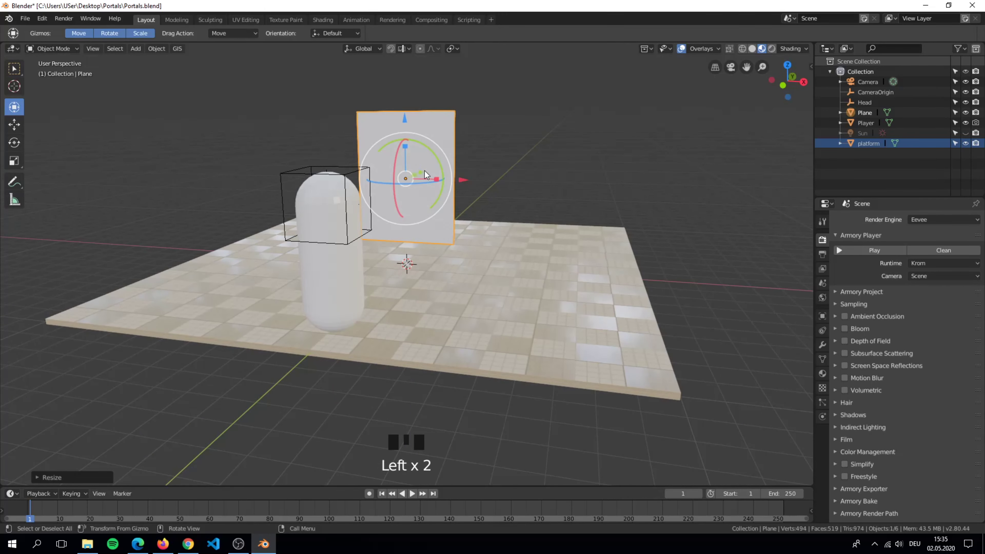
middle_click_drag(424, 171, 385, 176)
left_click_drag(406, 123, 405, 145)
middle_click_drag(405, 146, 398, 157)
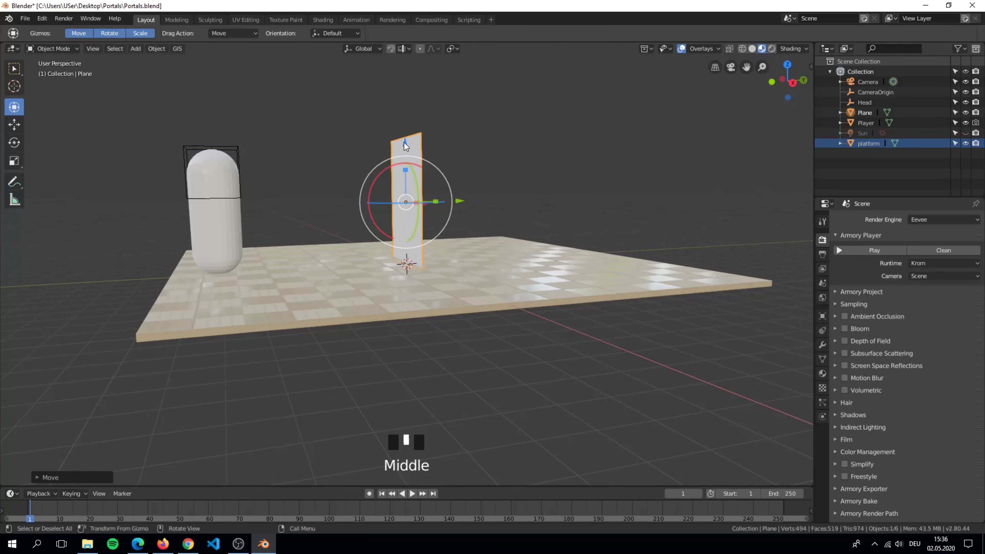
left_click_drag(404, 145, 404, 144)
middle_click_drag(528, 228, 515, 236)
left_click_drag(466, 201, 636, 193)
middle_click_drag(636, 193, 601, 277)
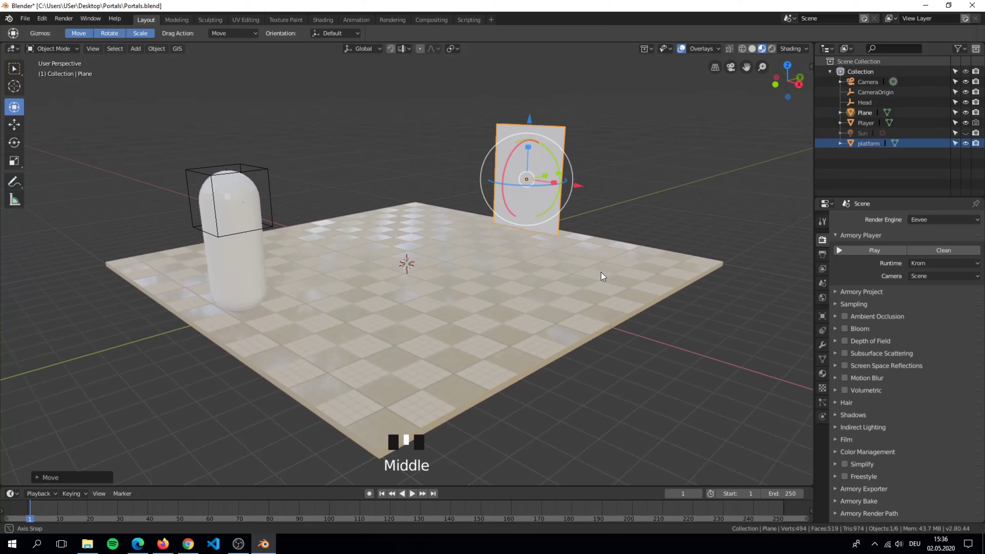
- Rename the plane object as Portal1
key("KP_Decimal")
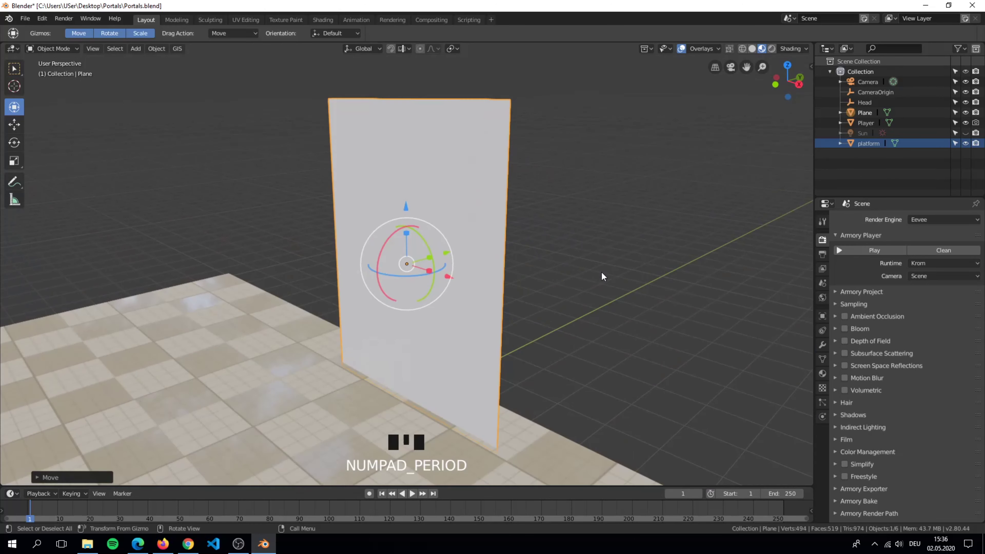
triple_click(872, 112)
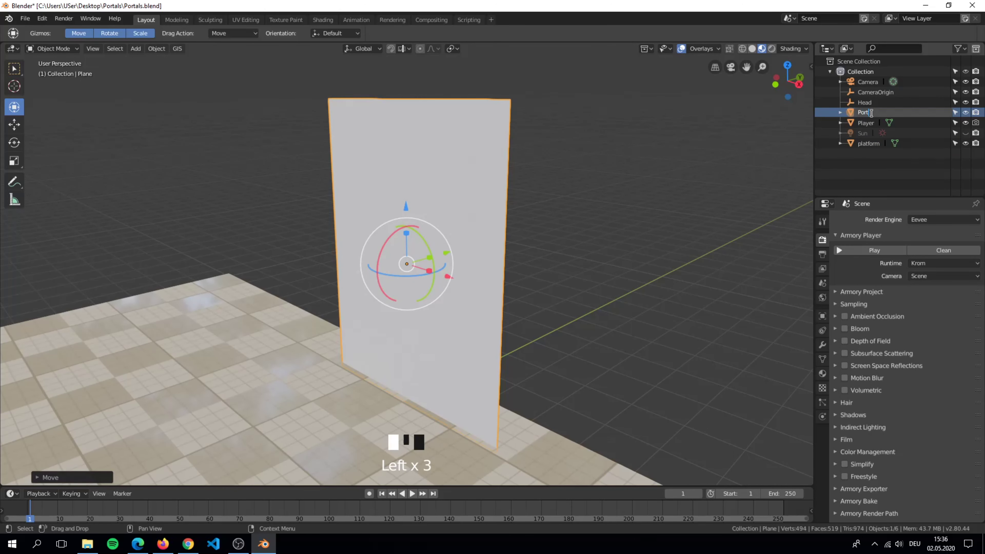
type("Portal1")
key("Return")
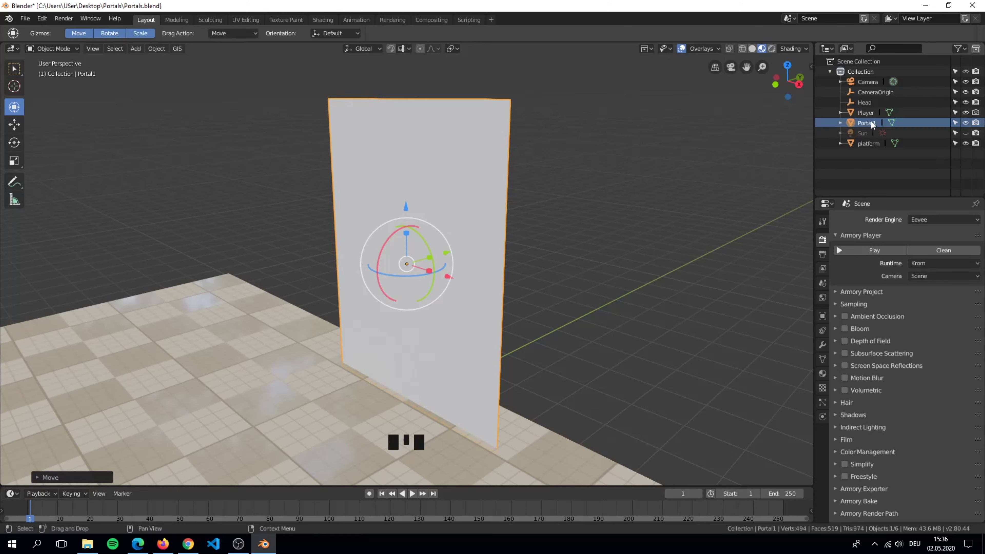
- Create a new material named Portal1 on the portal plane
left_click(823, 315)
left_click(823, 316)
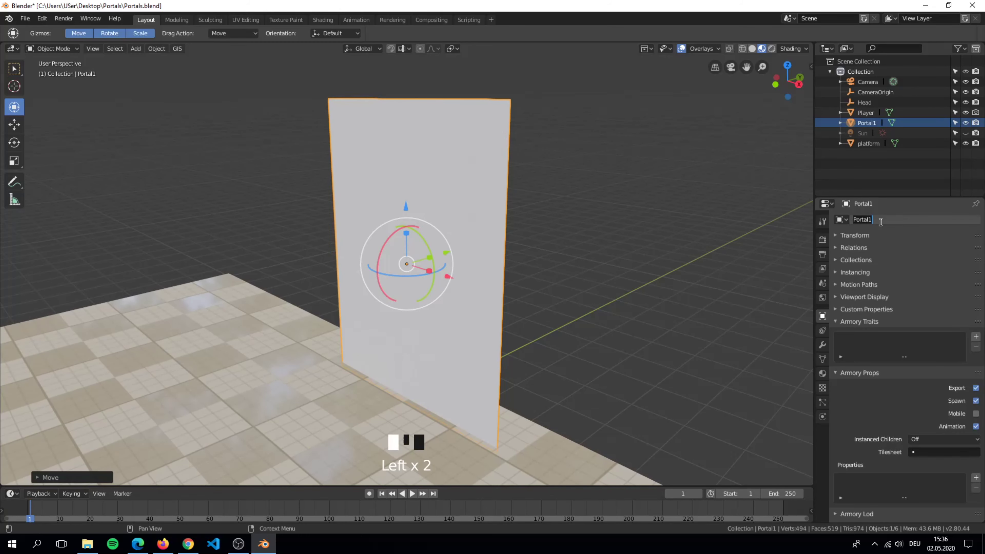
left_click(871, 373)
scroll(550, 356, "down", 2)
middle_click_drag(549, 356, 514, 346)
scroll(495, 346, "down", 3)
scroll(484, 345, "down", 2)
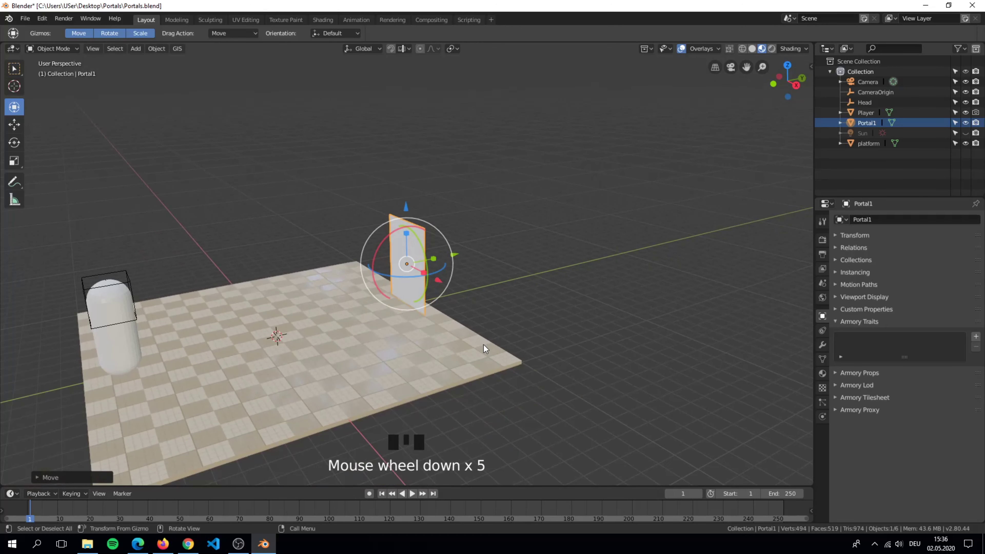
middle_click_drag(421, 338, 629, 361)
left_click(822, 373)
left_click(869, 265)
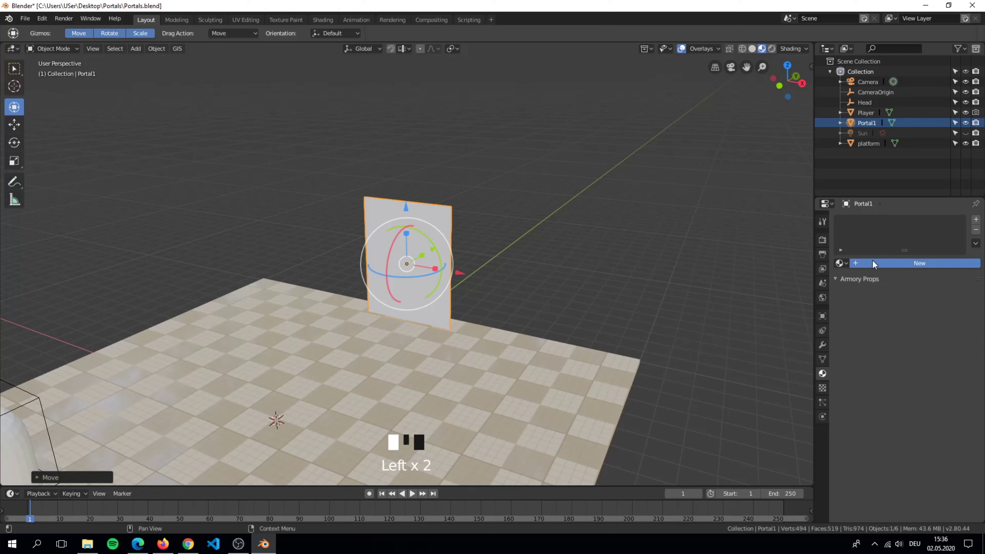
left_click(884, 260)
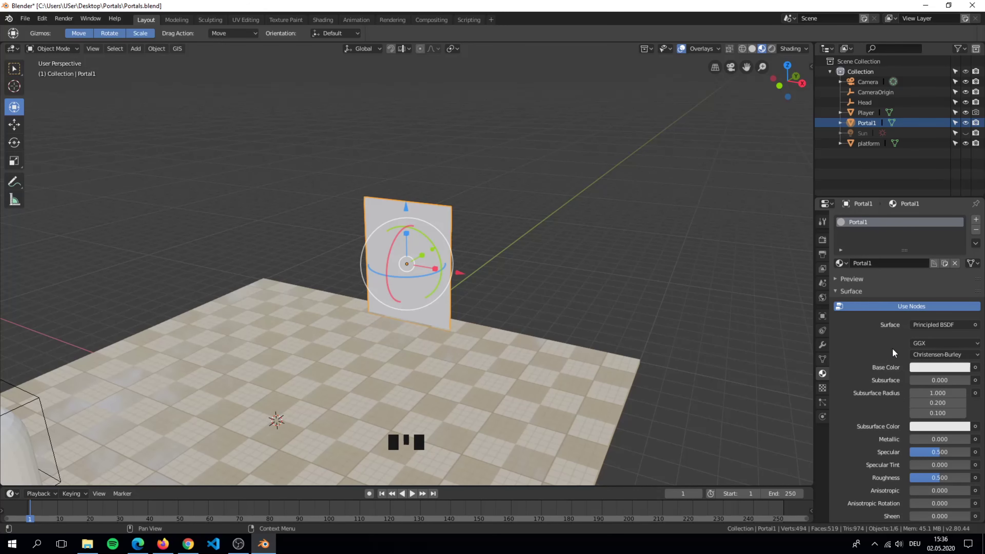
- Change the portal material's surface shader to Emission with a bright green color and a strength of 10
left_click(975, 325)
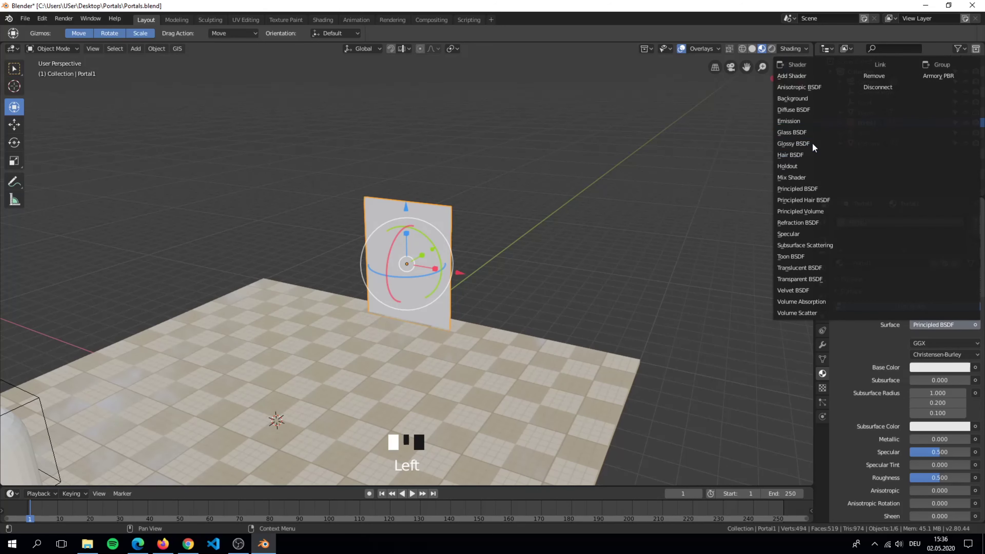
left_click(812, 120)
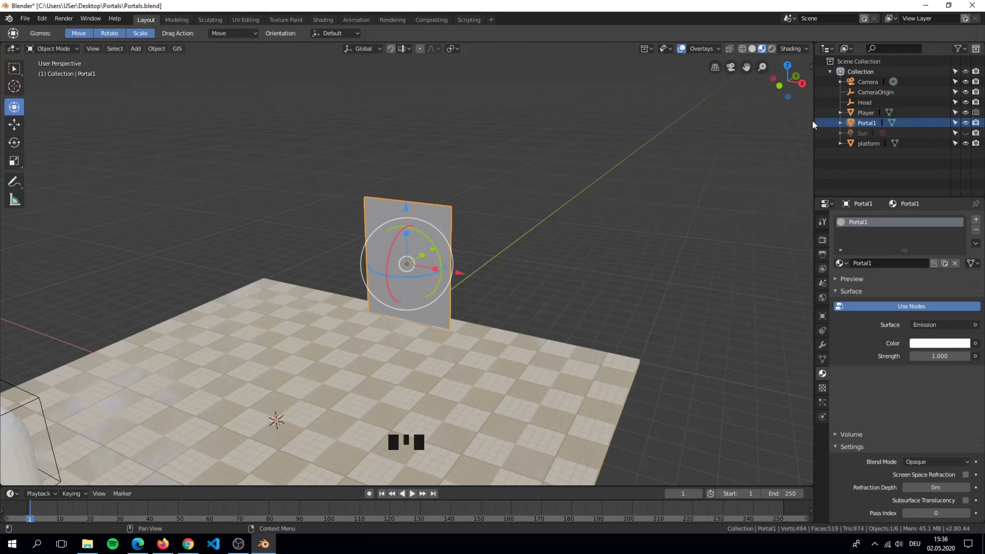
left_click(928, 344)
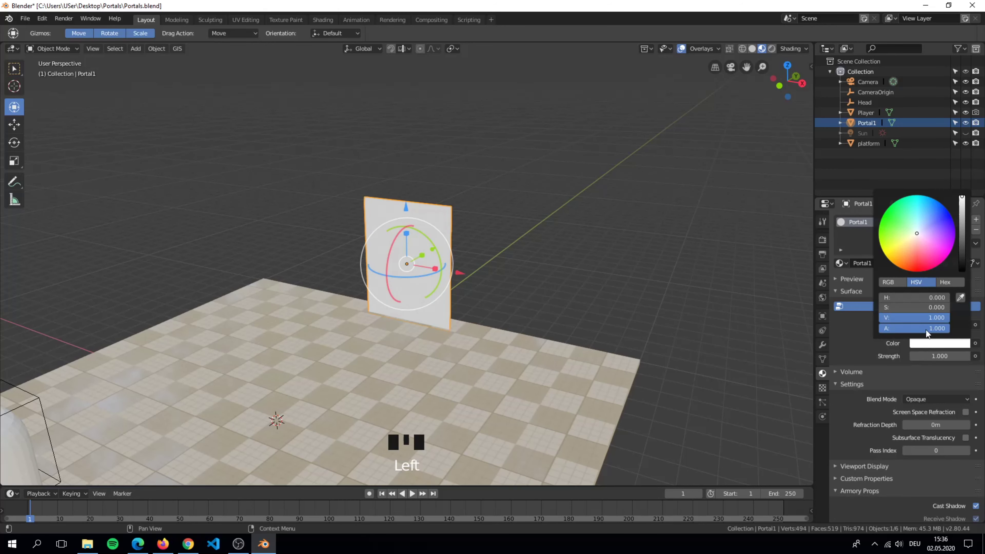
left_click_drag(918, 234, 894, 219)
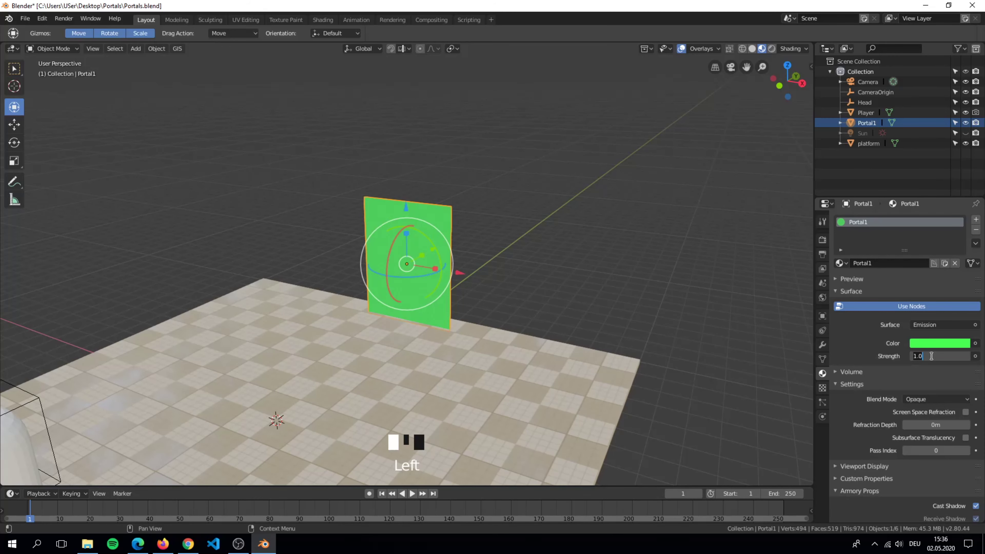
type("0")
key("Return")
- Enable the Two-Sided option in the portal material's Armory properties
scroll(497, 293, "down", 2)
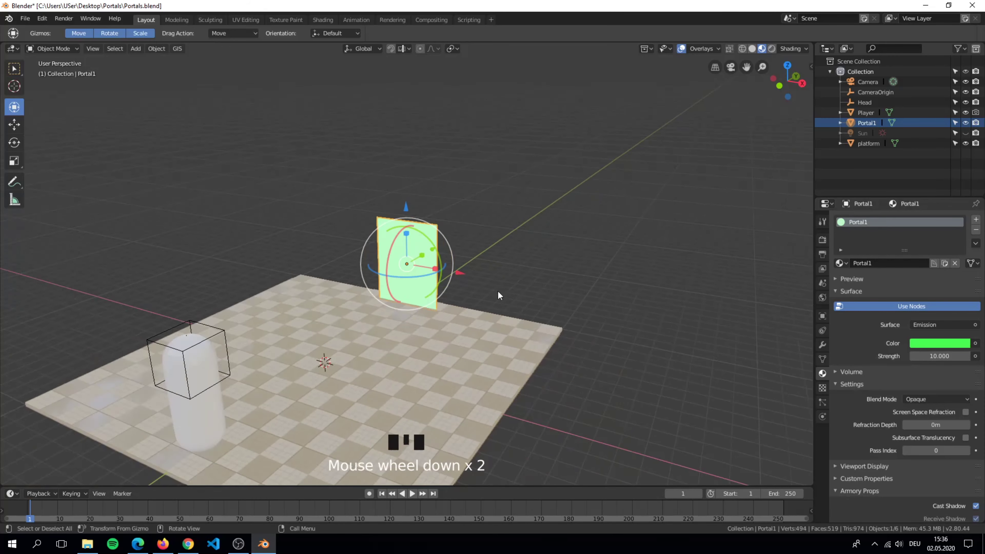
mouse_move(497, 293)
middle_mouse_down()
mouse_move(537, 282)
mouse_move(507, 293)
middle_mouse_up()
scroll(526, 292, "up", 3)
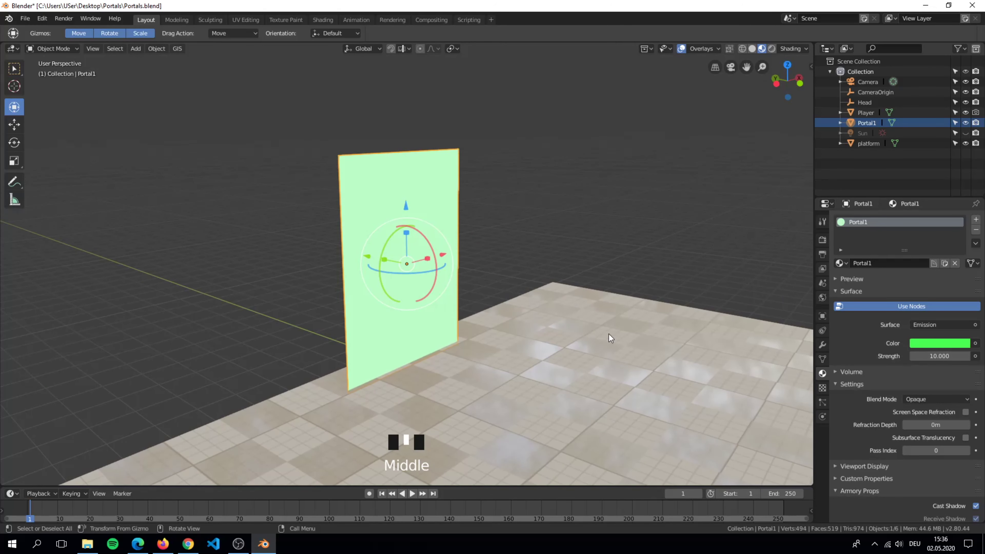
scroll(907, 344, "down", 10)
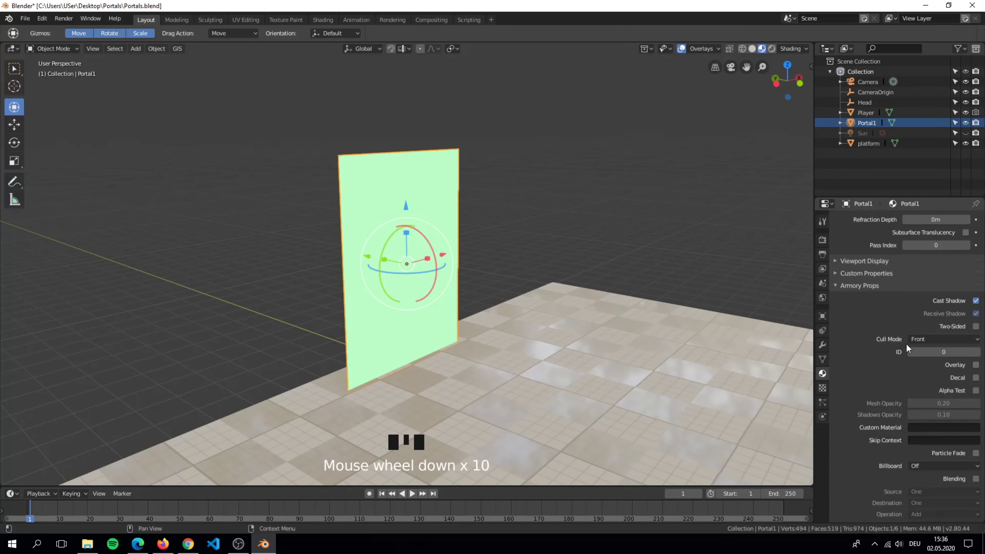
left_click(976, 327)
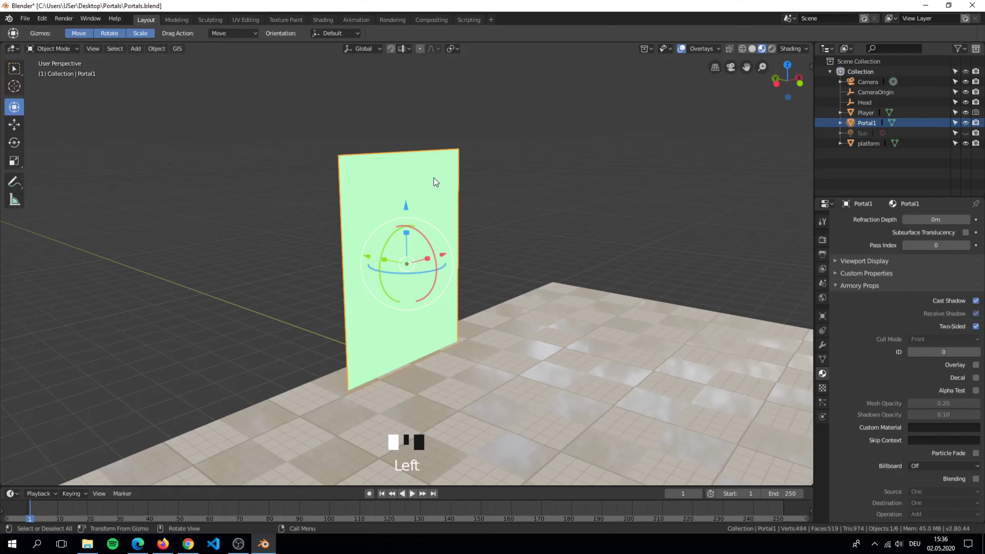
- Apply the portal plane's rotation and scale
key("ctrl+a")
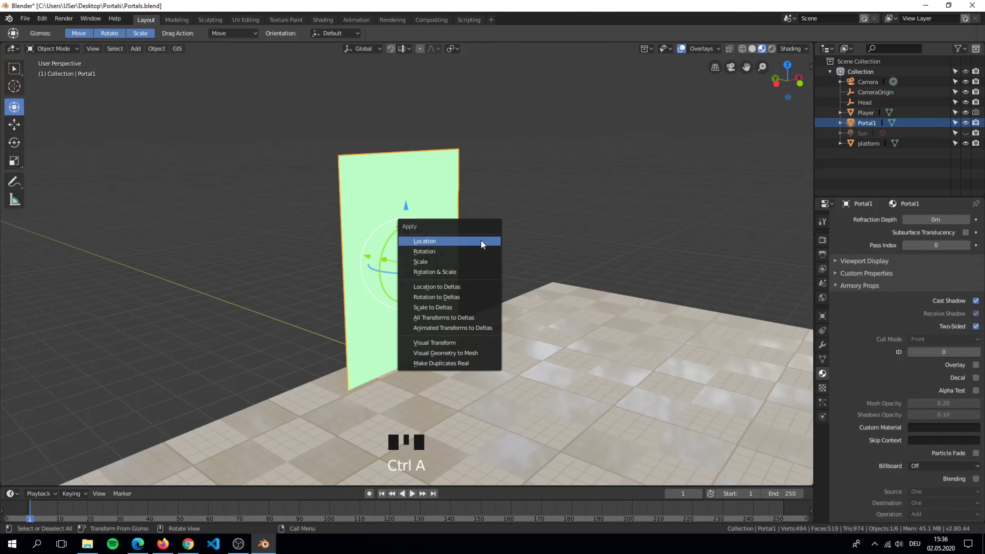
left_click(473, 271)
key("ctrl+a")
left_click(472, 270)
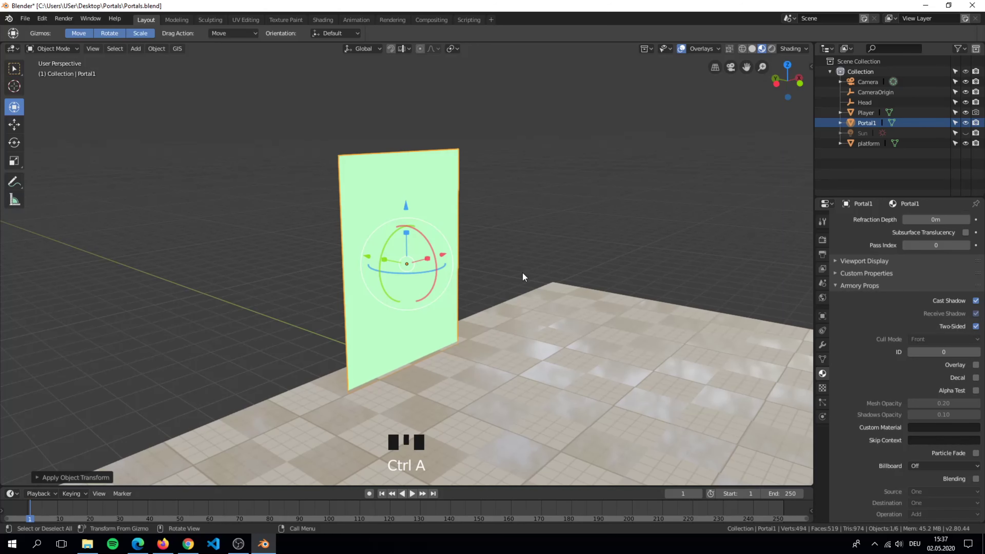
- Run the scene in the Armory player and walk around the glowing portal to inspect it from different sides
left_click(822, 240)
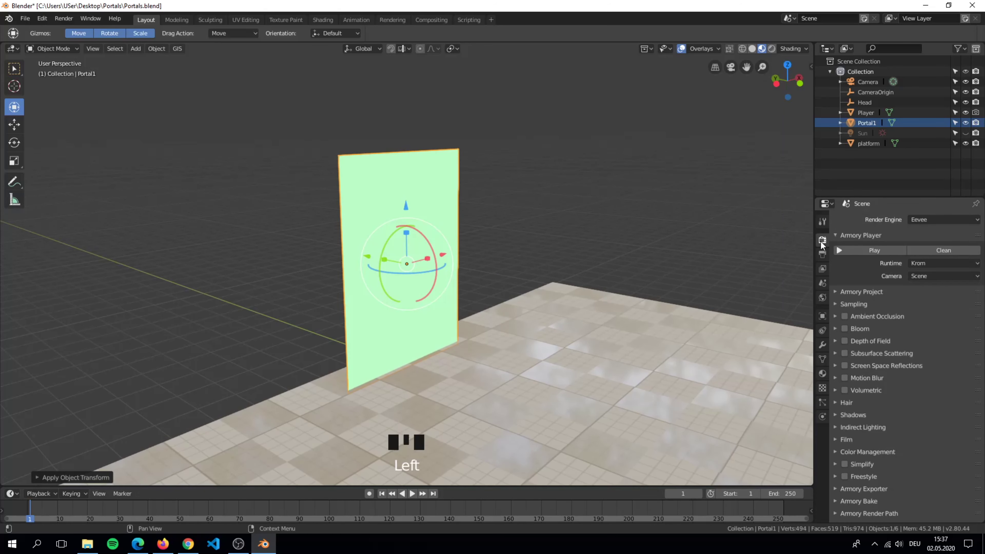
left_click(845, 248)
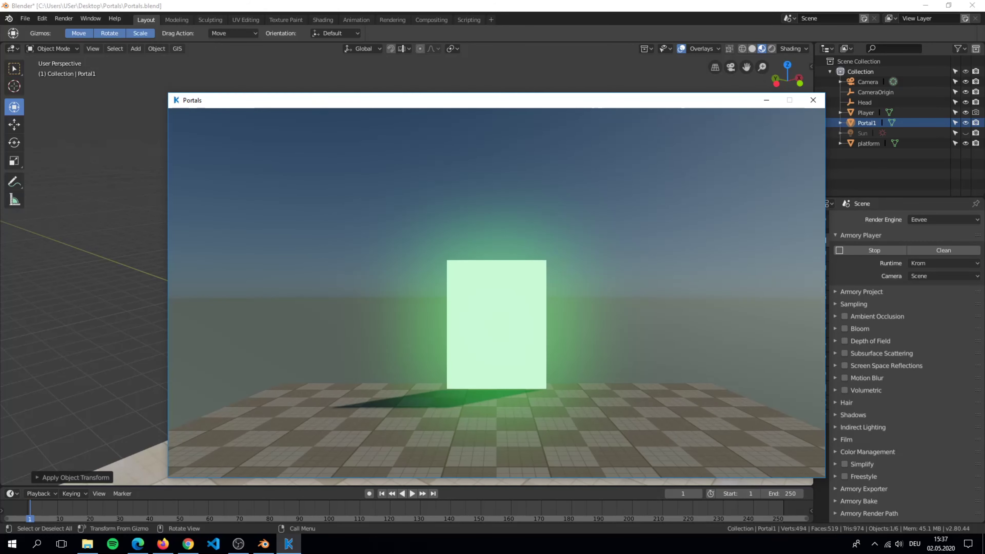
key("w")
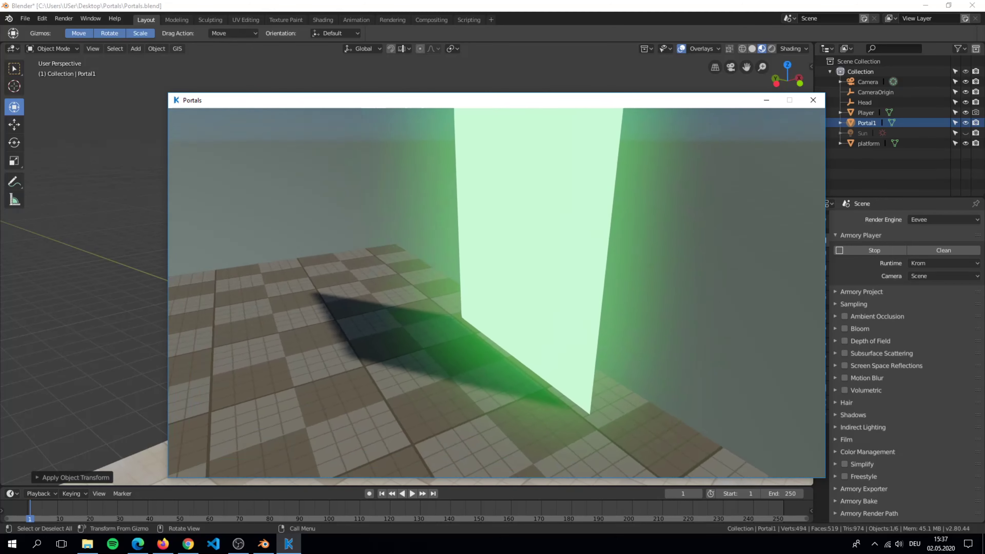
key("d")
key("a")
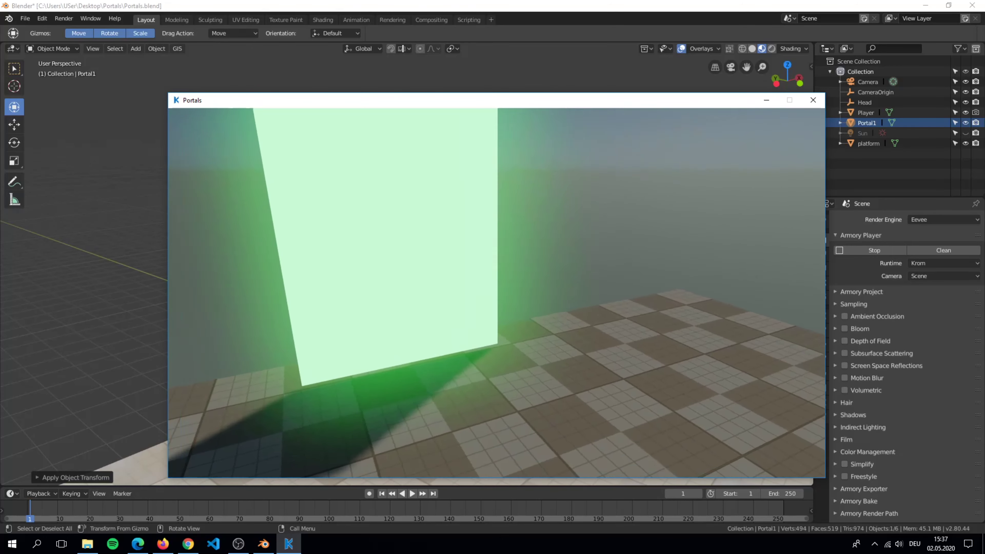
- Walk up close to the glowing portal and back away from it in the running player, and quit the player
key("w")
key("a")
key("w")
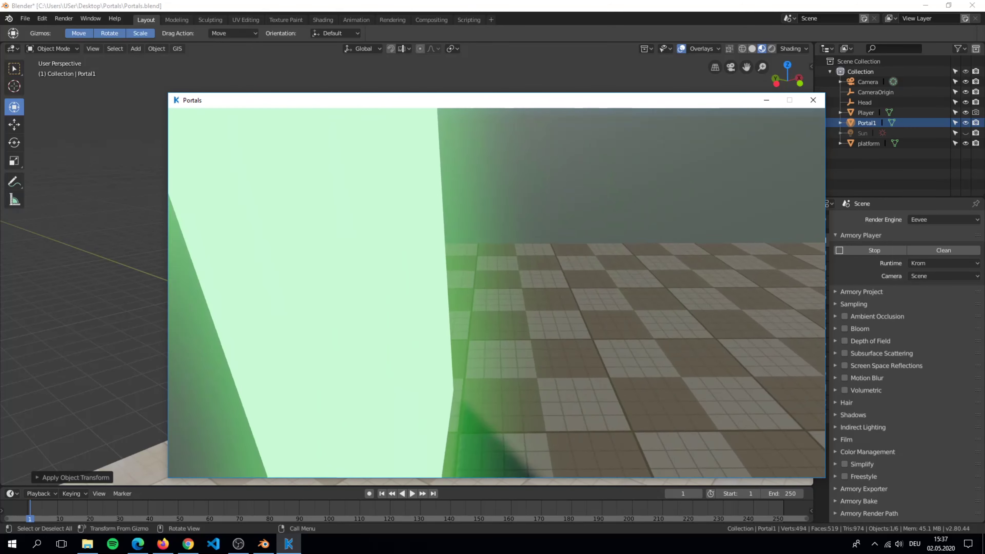
key("w")
key("s")
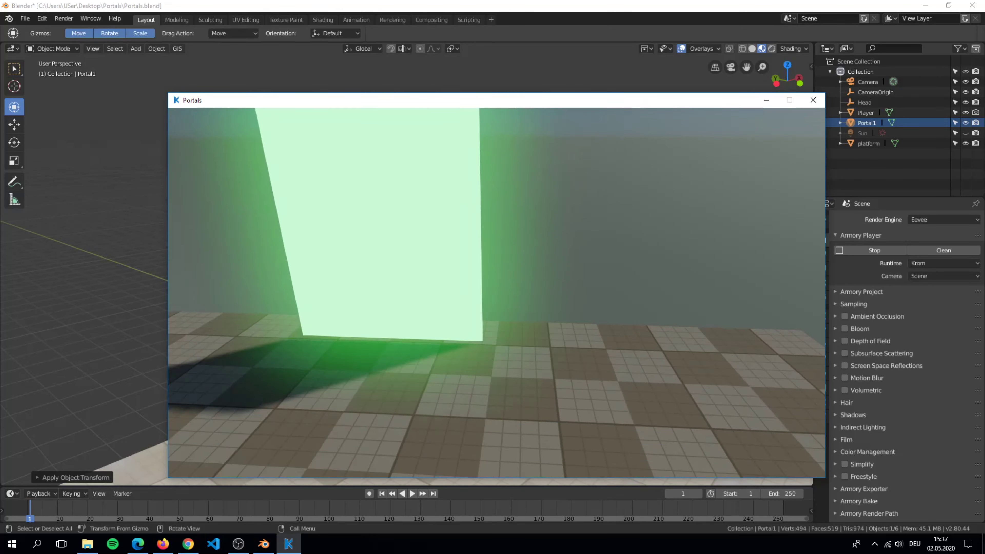
key("s")
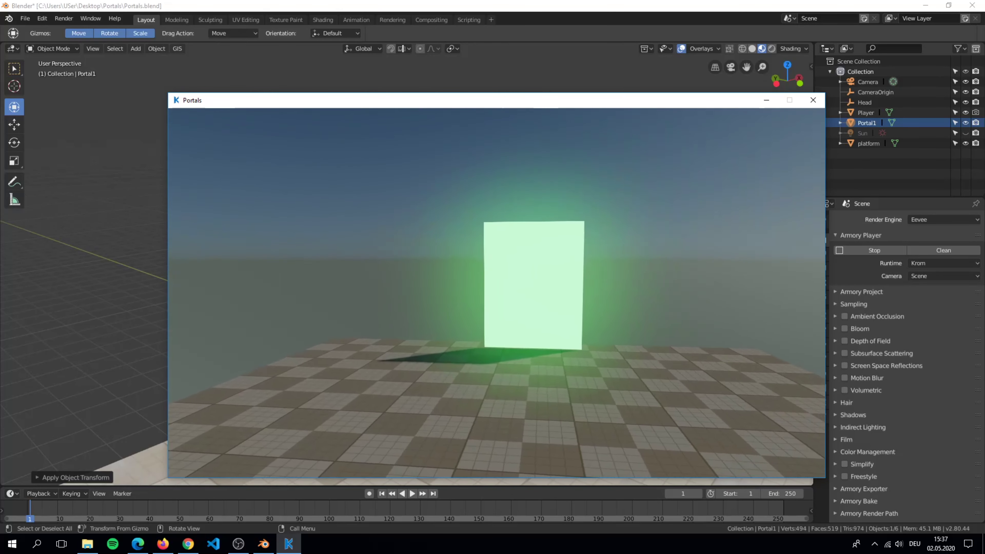
left_click(807, 103)
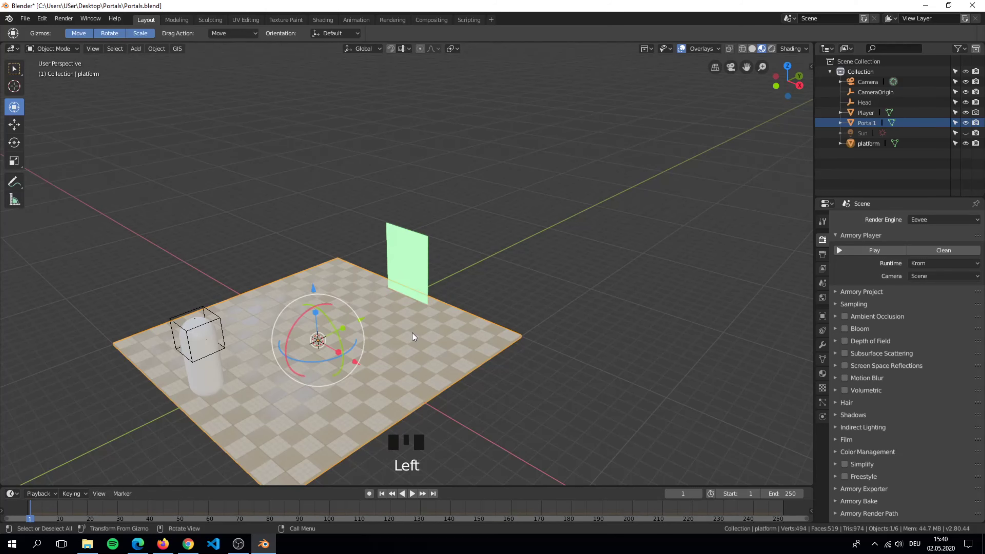
- Duplicate the portal and the platform together and move the copies along the X axis, well clear of the original platform
key("KP_Decimal")
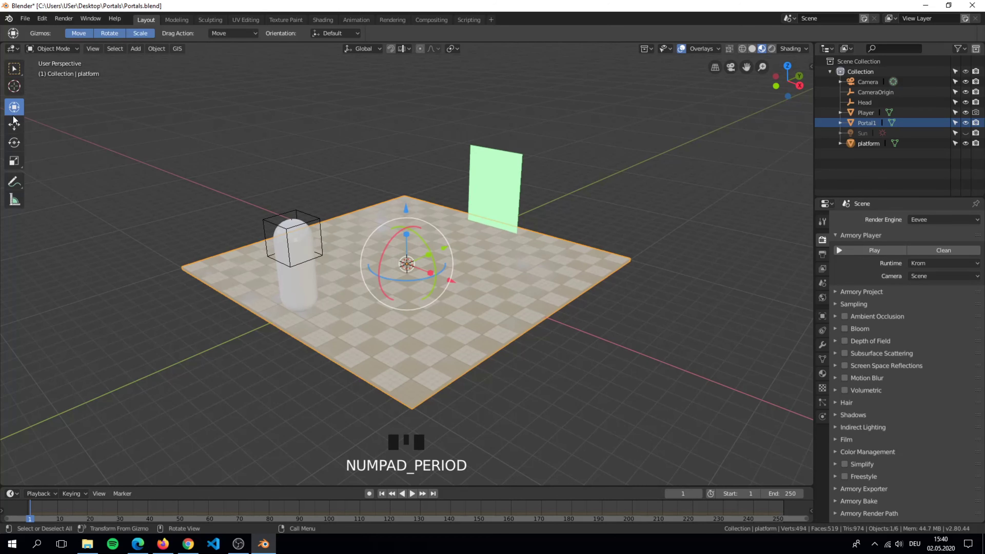
left_click(14, 124)
middle_click_drag(492, 278, 503, 266)
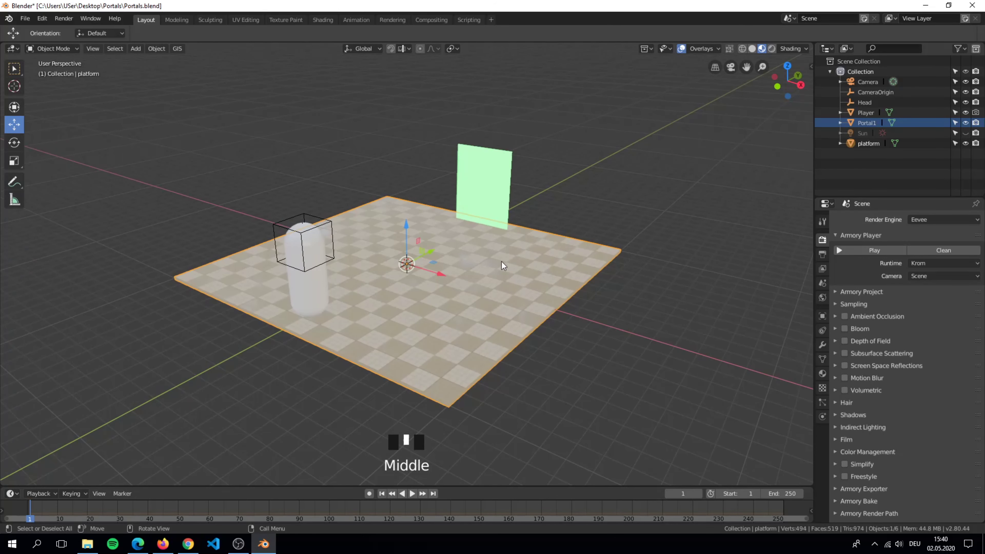
left_click(490, 196)
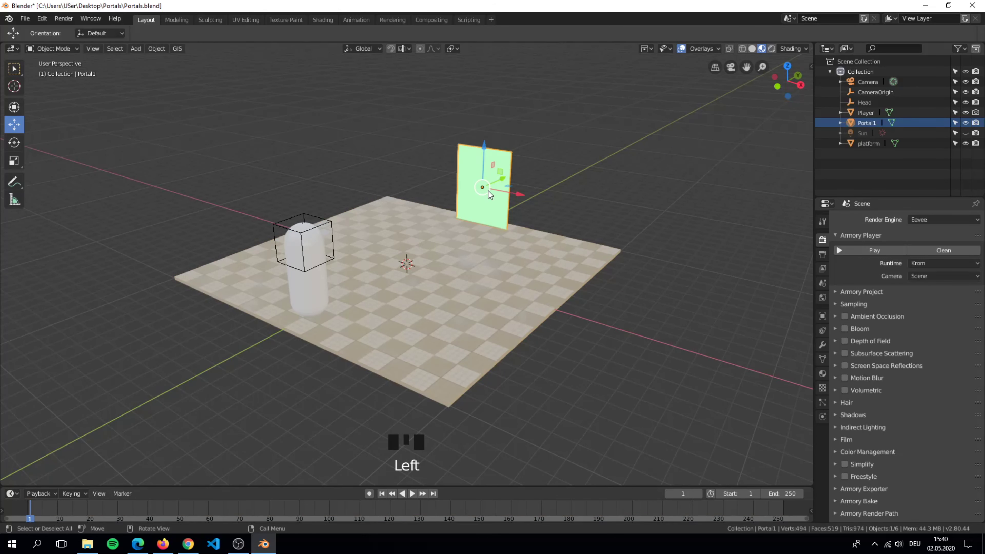
left_click(458, 293, "shift")
scroll(458, 293, "down", 2)
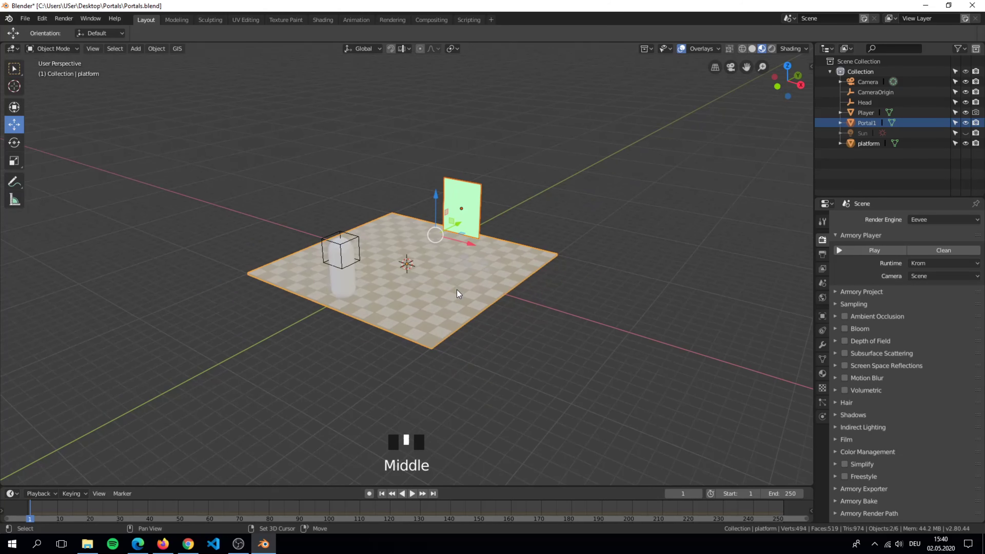
key("shift+d")
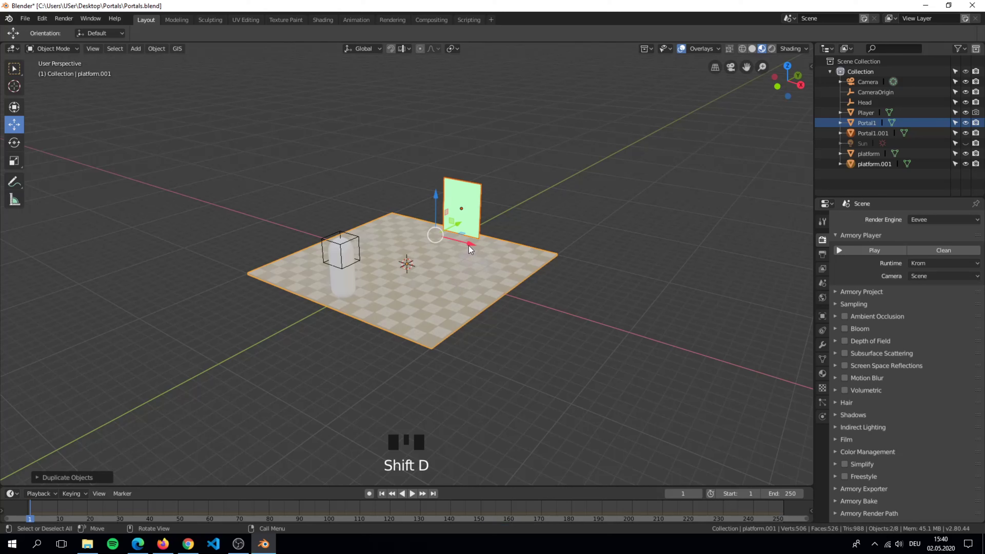
left_click(382, 223)
left_click(244, 190)
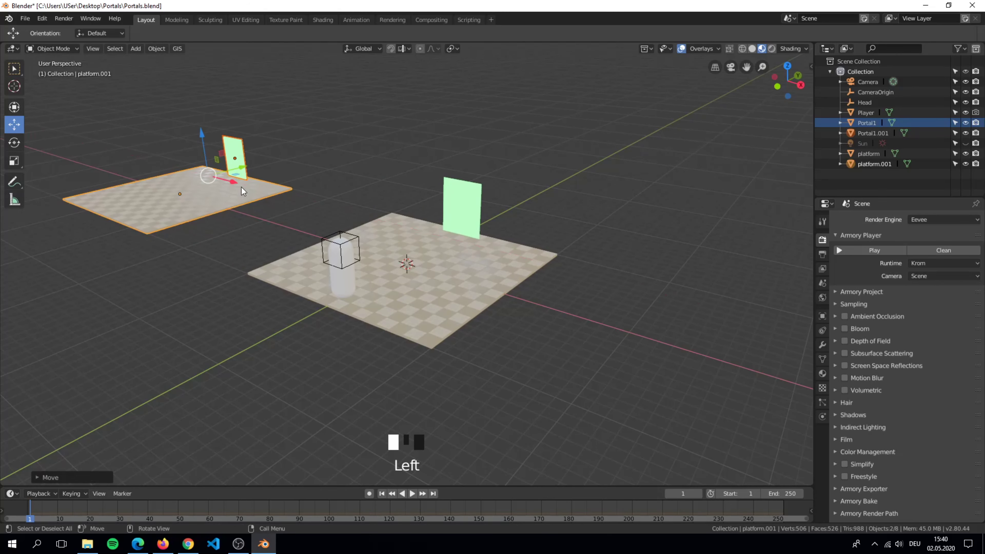
- Move the duplicated portal along the Y axis to the opposite edge of its platform and rename it Portal2
left_click(238, 155)
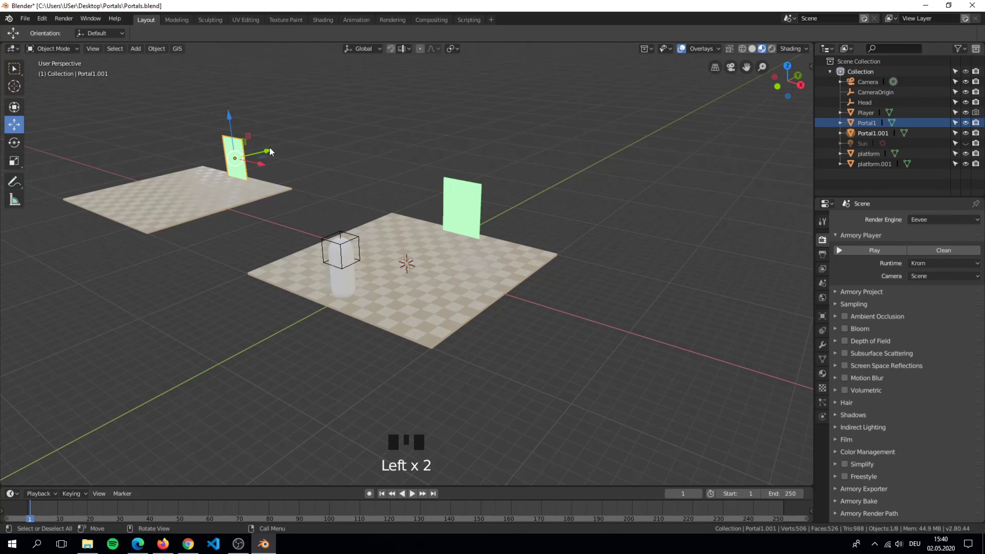
left_click_drag(267, 150, 150, 186)
key("KP_Decimal")
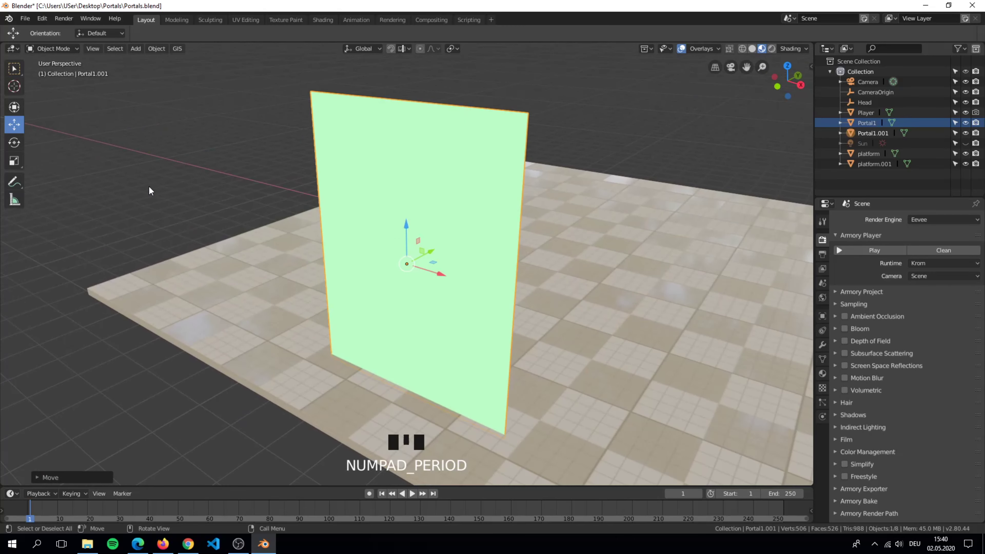
left_click(863, 134)
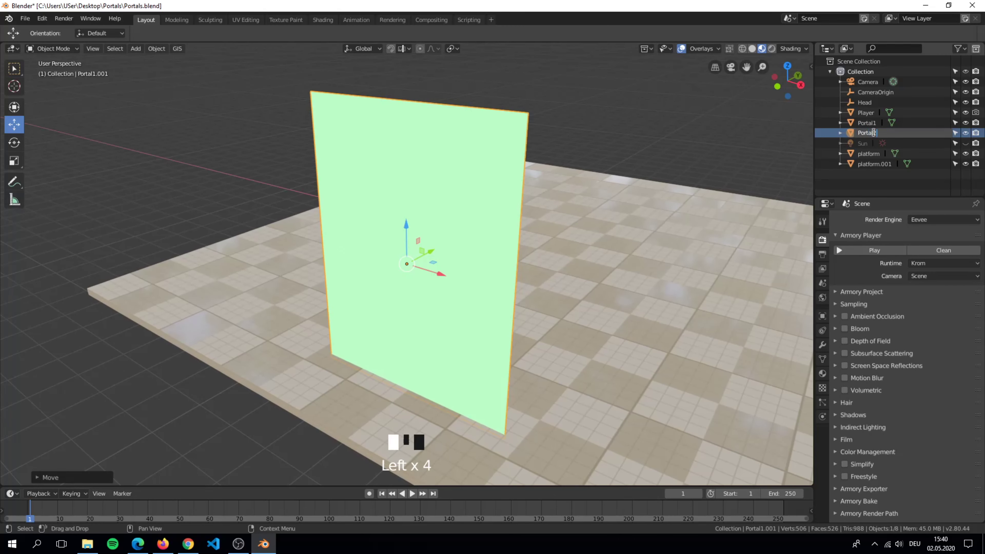
key("Return")
- Set the Outliner's display mode to Scenes, expand the scene's Objects list and select Portal2
left_click(847, 49)
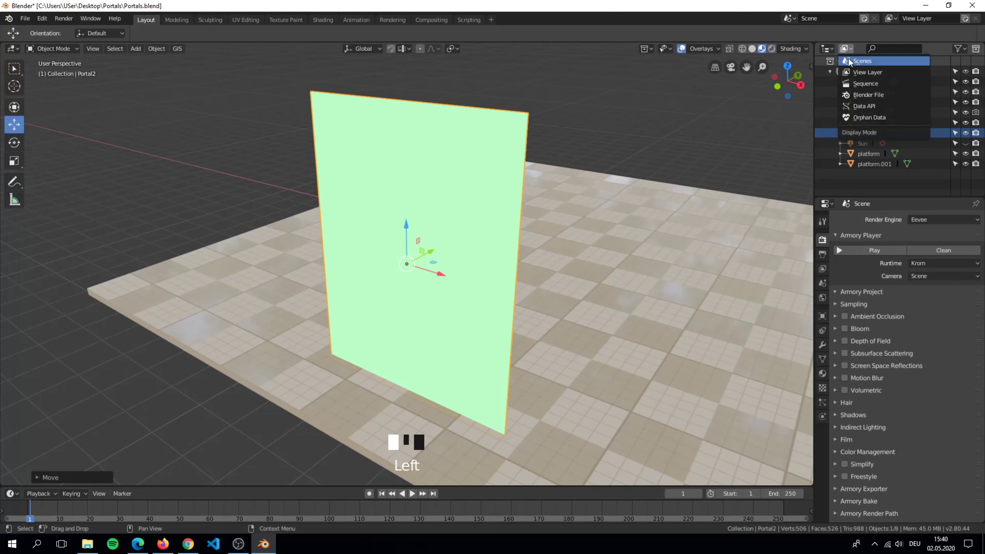
left_click(849, 60)
left_click(820, 62)
left_click(830, 93)
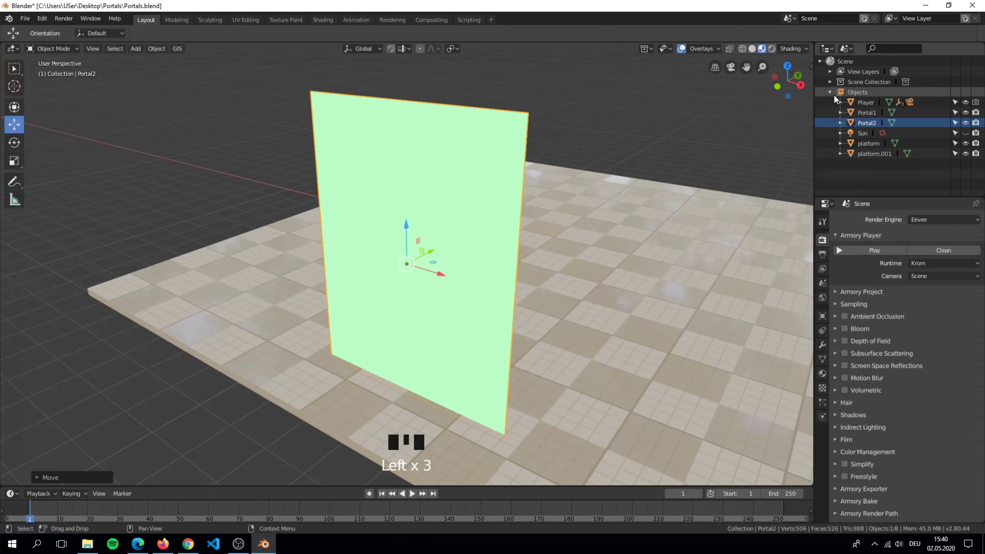
left_click(866, 123)
middle_click_drag(455, 198, 335, 203)
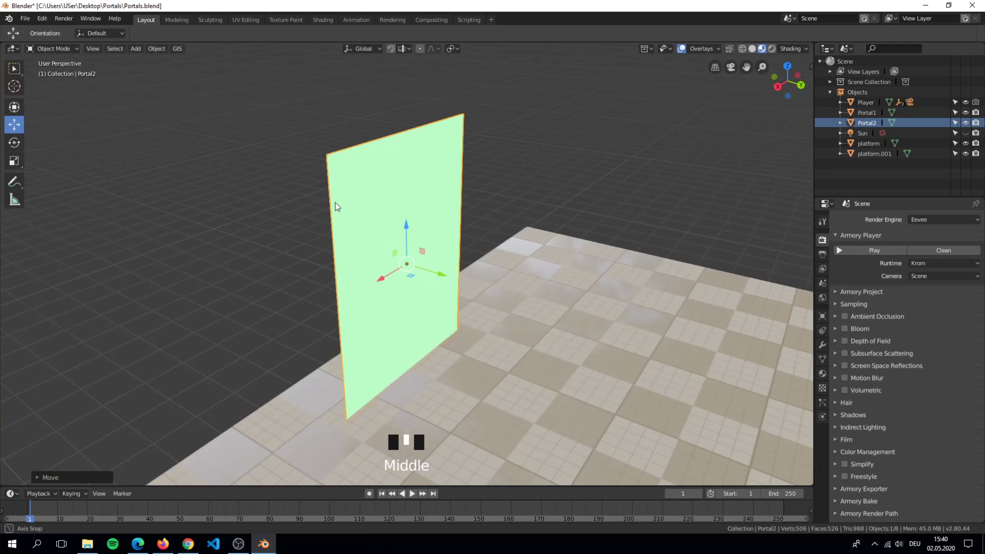
- Make an independent copy of the Portal1 material for the second portal and name it Portal2
left_click(823, 373)
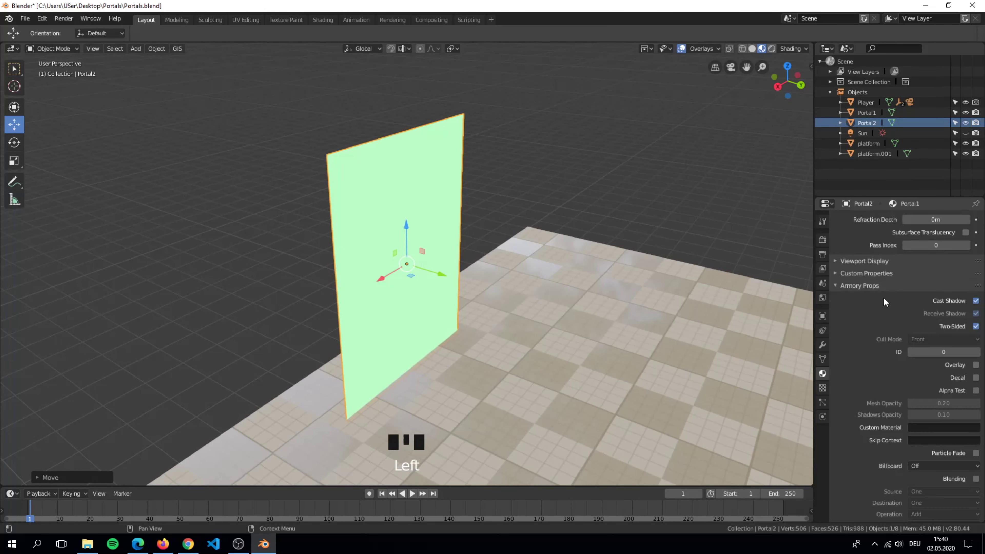
scroll(884, 299, "up", 15)
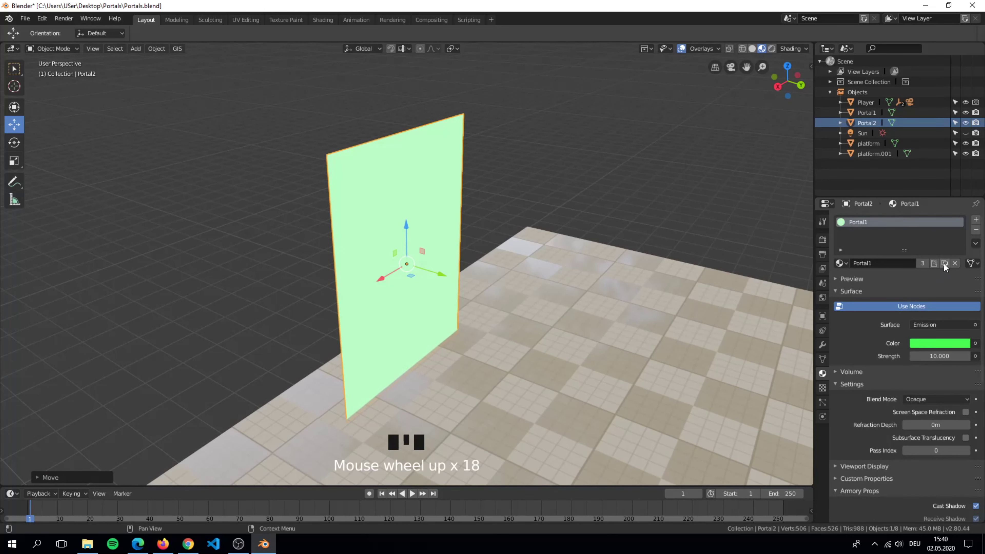
left_click(945, 263)
left_click(905, 263)
type("Po")
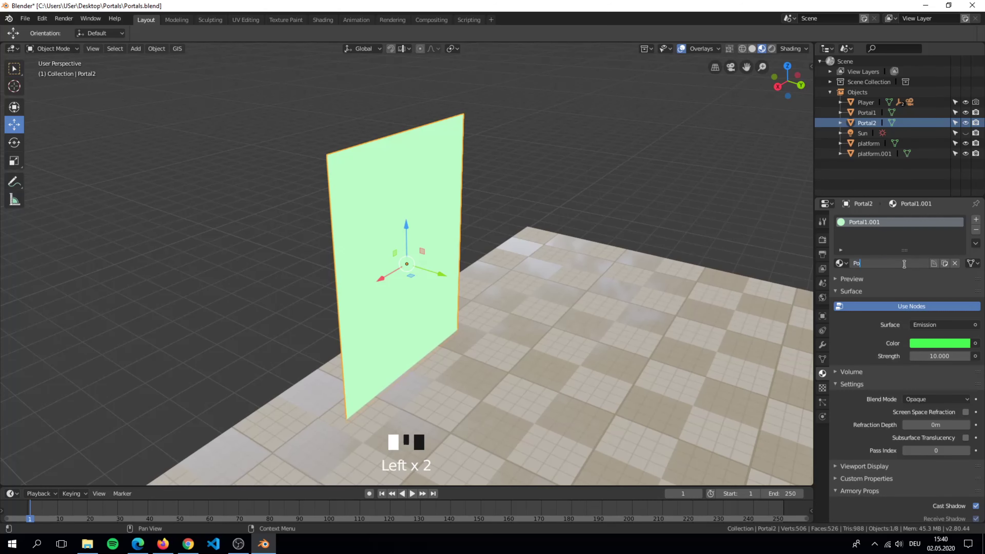
type("rtal")
key("Return")
left_click(906, 263)
type("2")
key("Return")
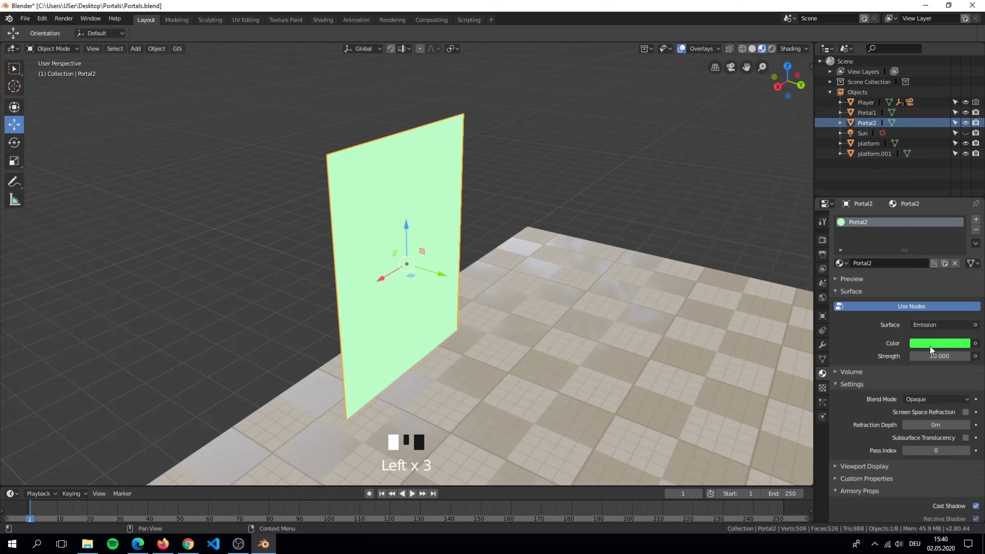
- Change the emission color of the Portal2 material to a bright pink
scroll(533, 289, "down", 4)
middle_click_drag(532, 288, 298, 310)
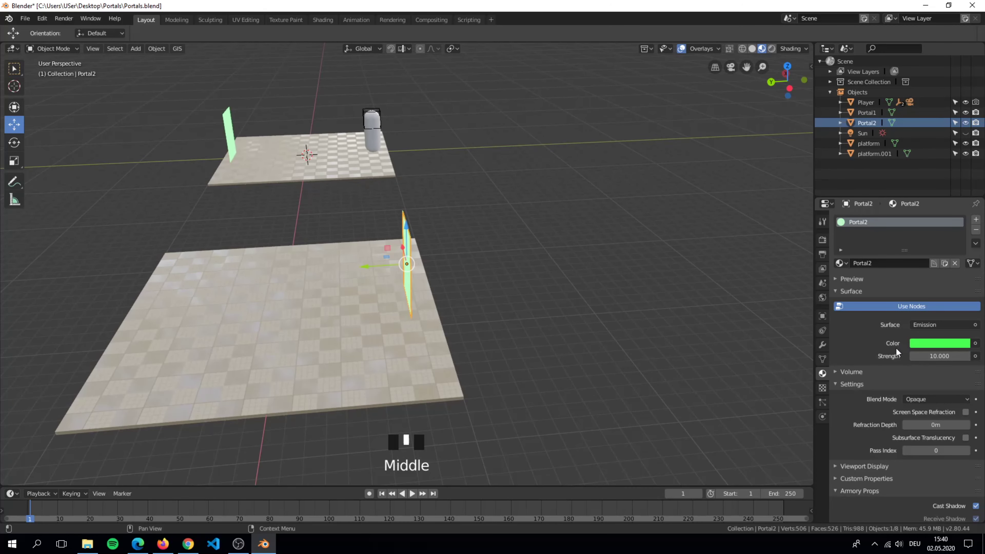
left_click(927, 343)
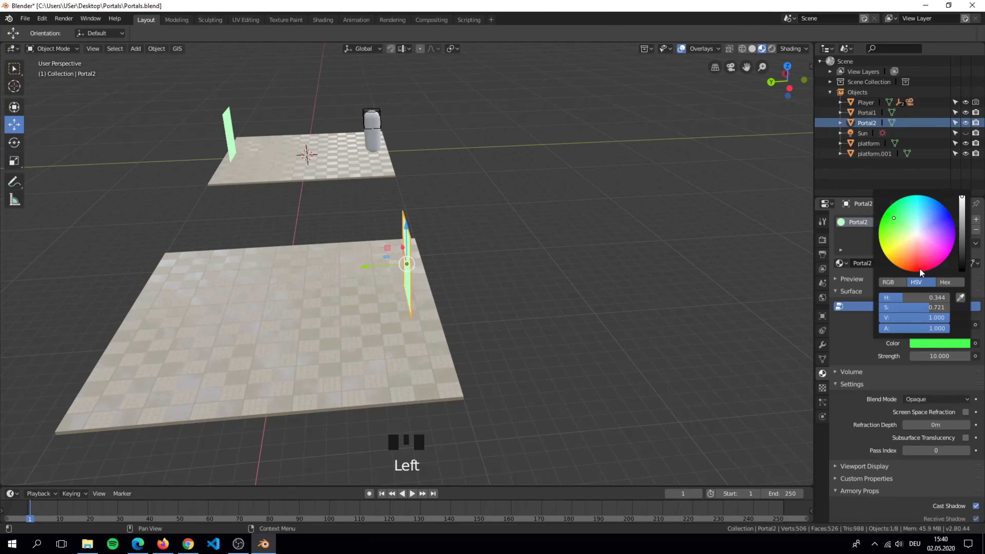
left_click(934, 250)
left_click_drag(938, 251, 935, 262)
scroll(476, 290, "down", 1)
mouse_move(477, 290)
middle_mouse_down()
mouse_move(463, 289)
mouse_move(534, 279)
middle_mouse_up()
- Review the Portal2 material's Armory properties, collapse its settings sections and check the available materials, keeping Portal2 assigned
scroll(945, 428, "down", 8)
scroll(942, 436, "down", 1)
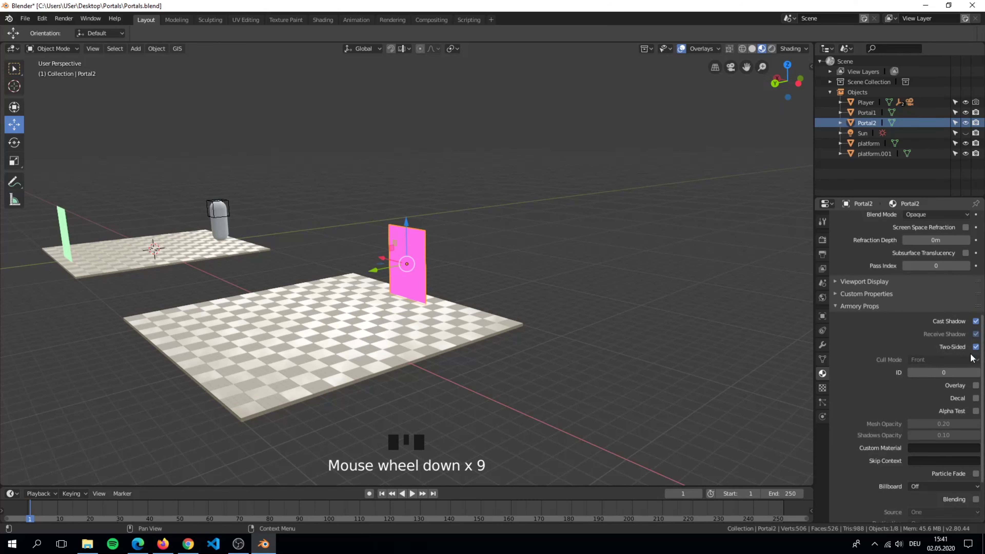
left_click(847, 311)
scroll(853, 342, "up", 3)
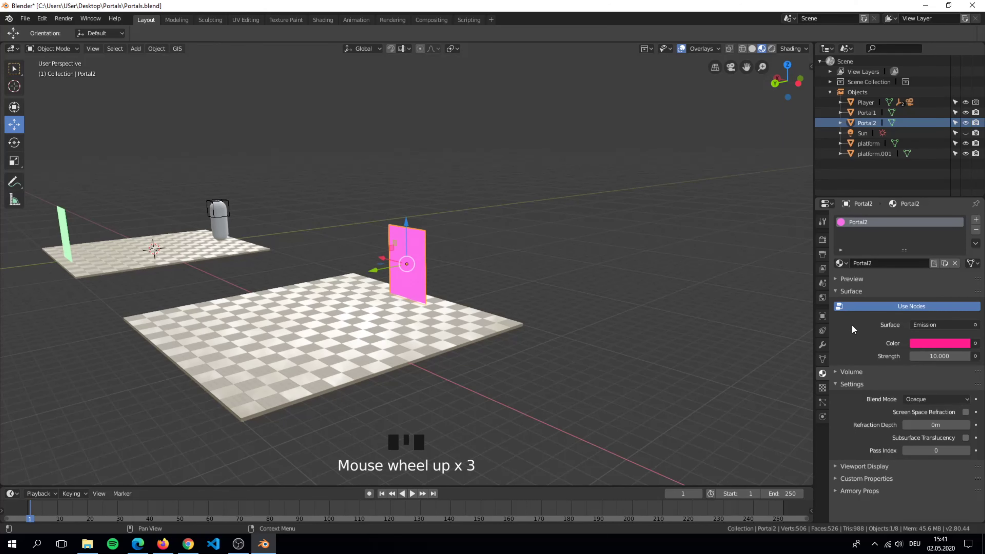
left_click(852, 384)
left_click(841, 263)
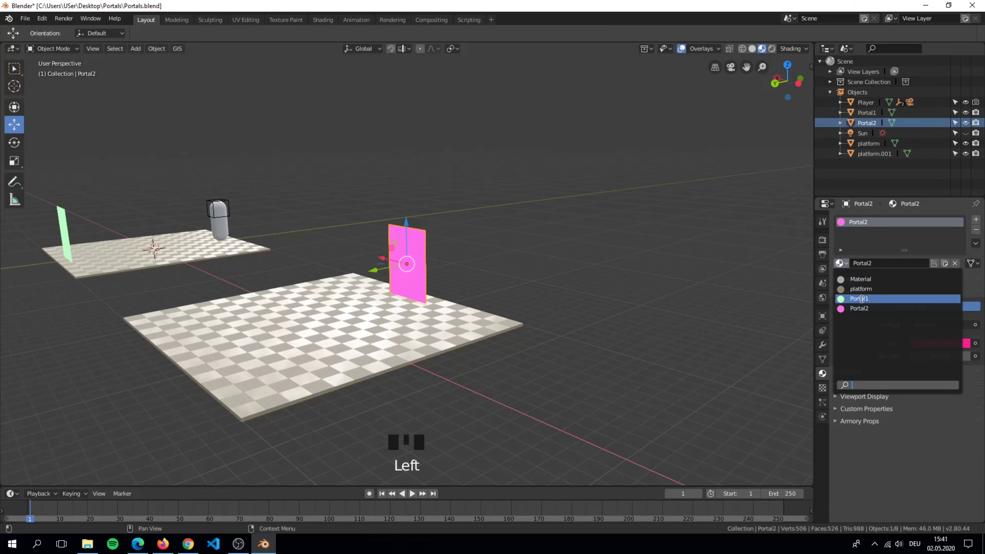
left_click(859, 308)
- Select the duplicated platform and check its rigid body physics settings
middle_click_drag(542, 303, 513, 302)
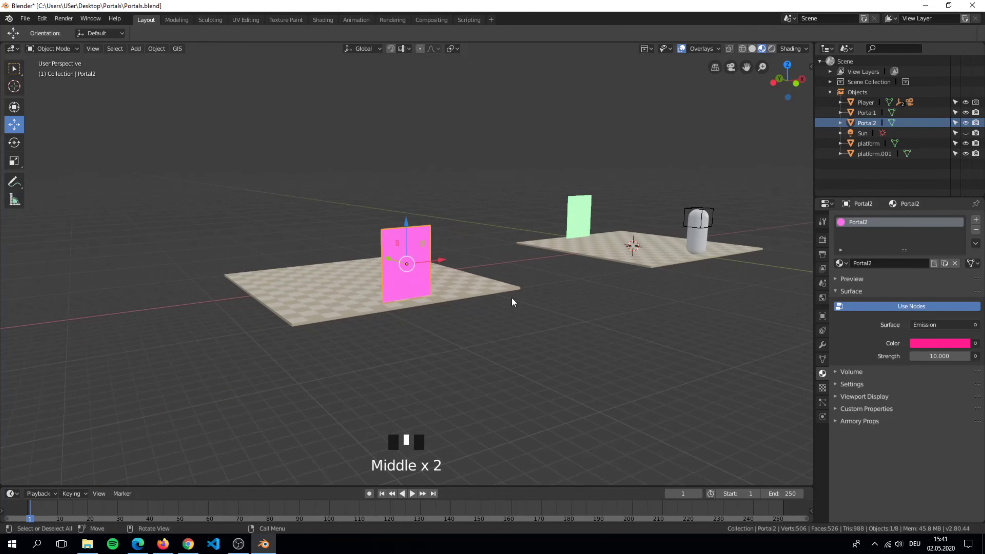
left_click(497, 286)
left_click(821, 418)
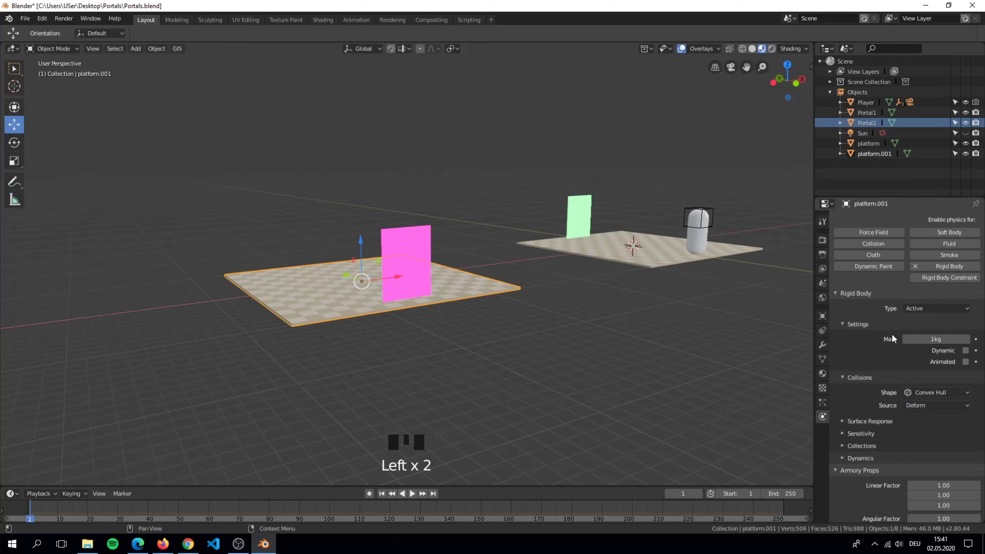
- Run the scene in the Armory player, view the distant pink portal from the first platform, and quit the player
left_click(823, 241)
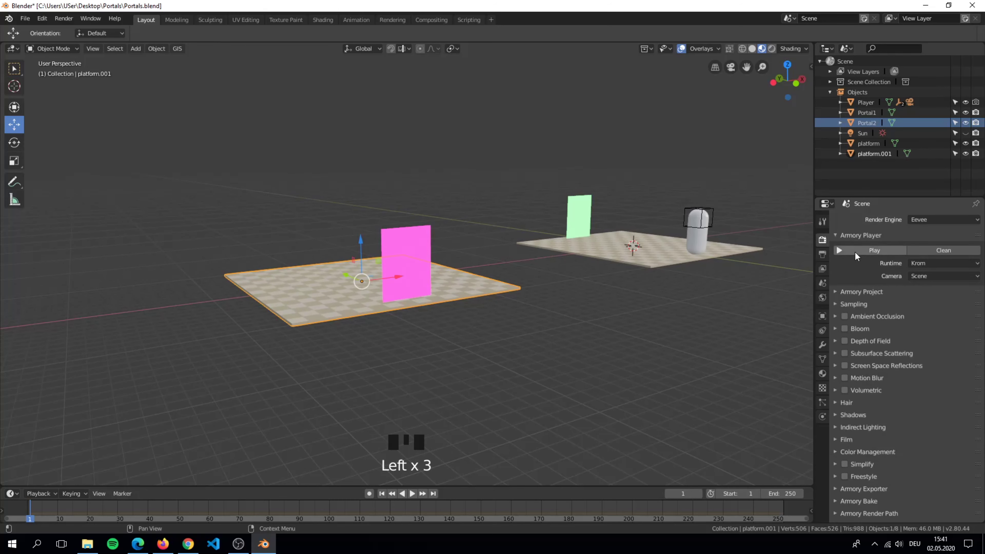
left_click(874, 251)
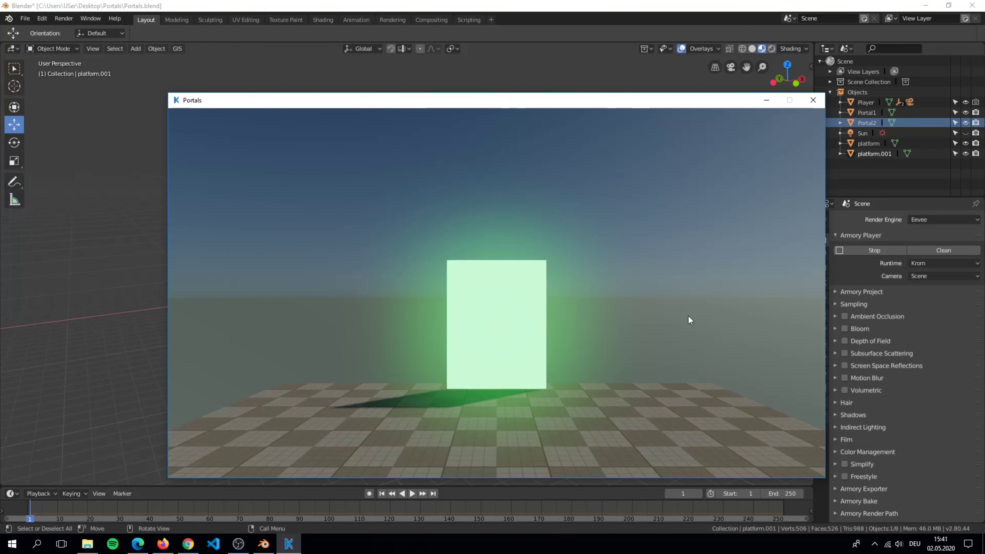
left_click(688, 315)
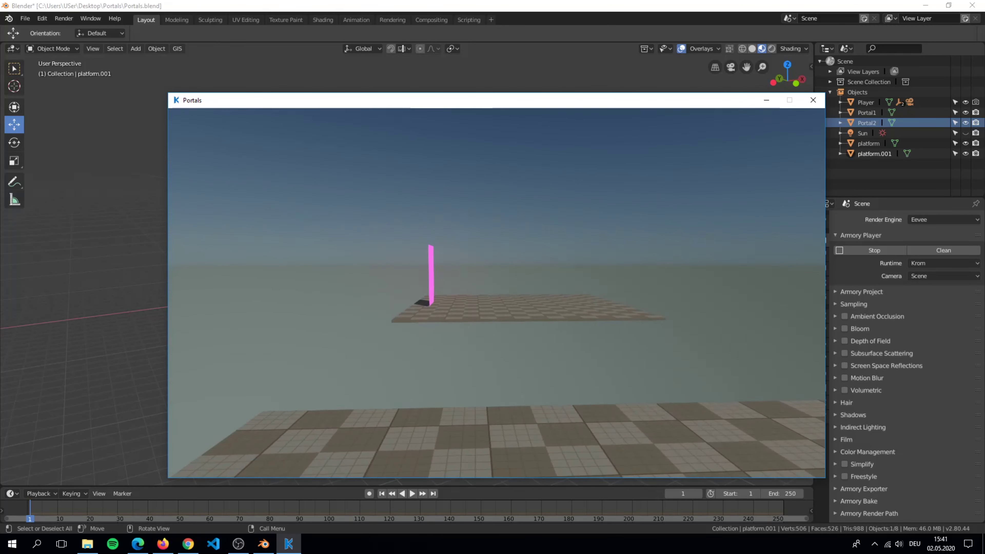
key("d")
key("a")
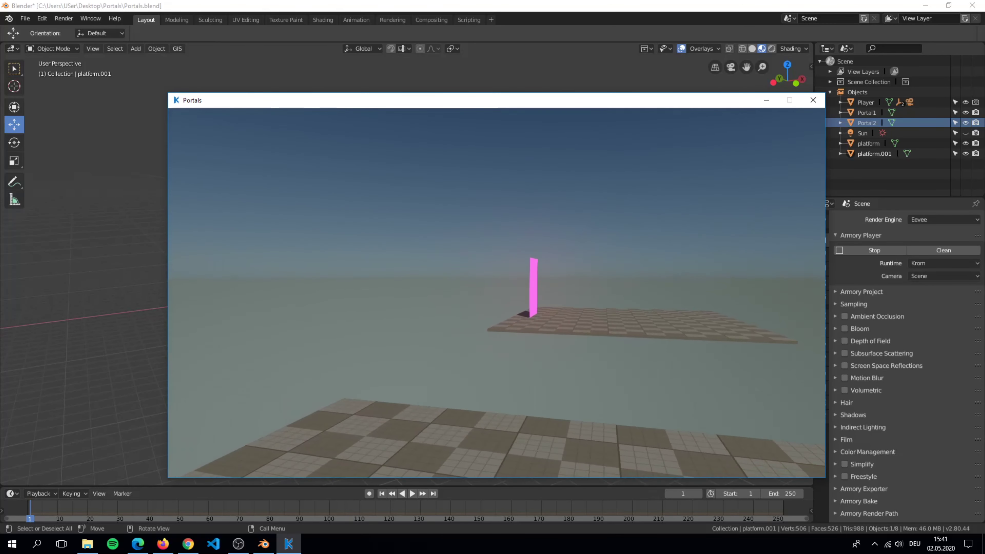
key("w")
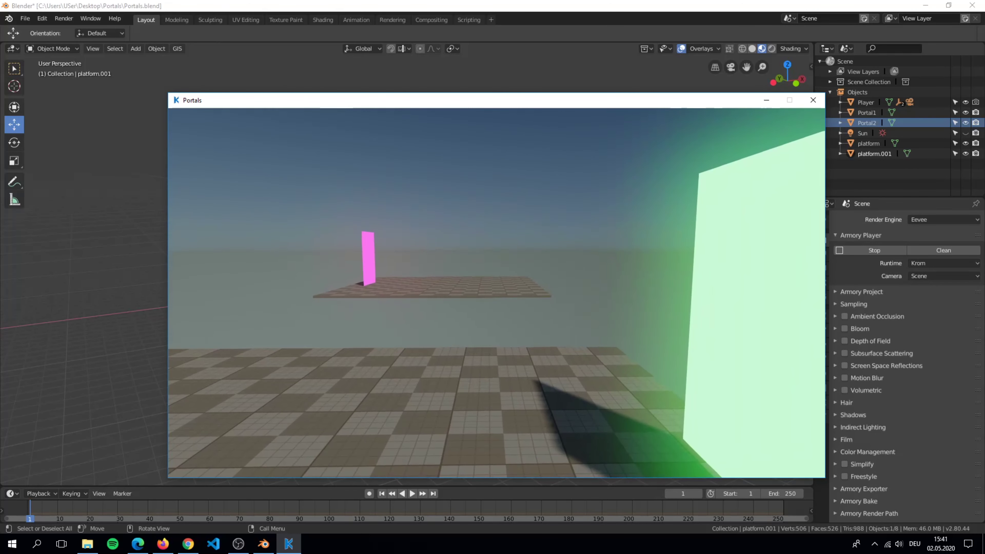
key("Escape")
left_click(813, 101)
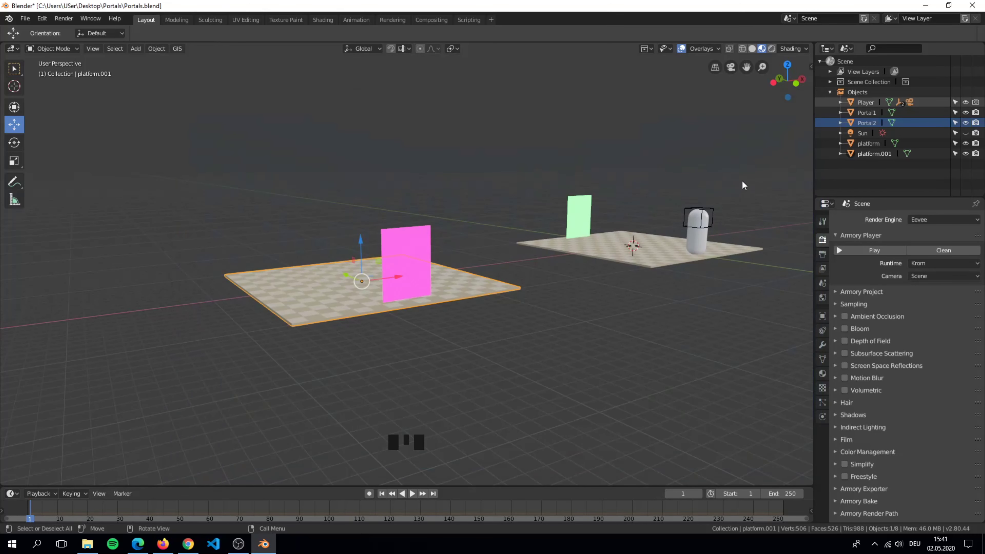
middle_click_drag(684, 255, 629, 262)
scroll(636, 270, "down", 2)
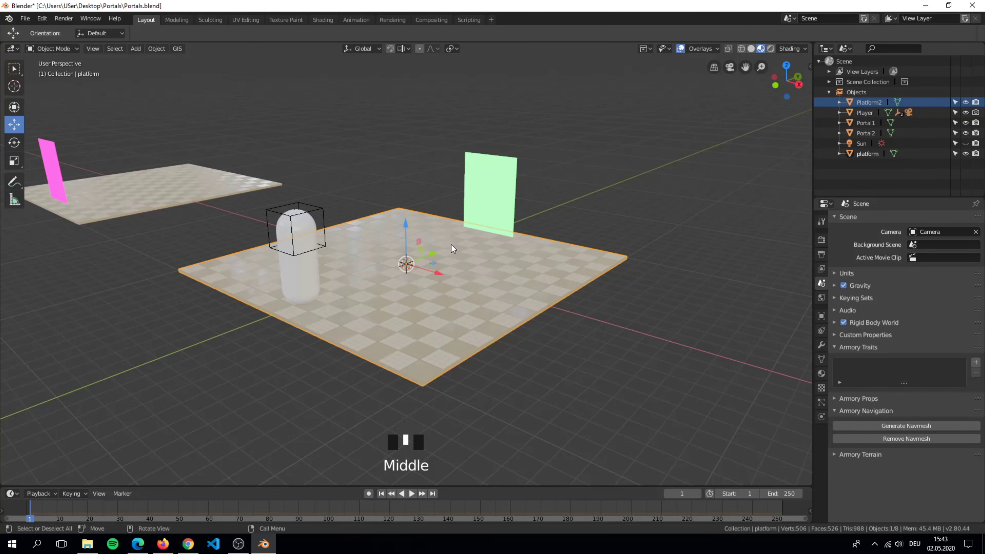
middle_click_drag(473, 249, 450, 251)
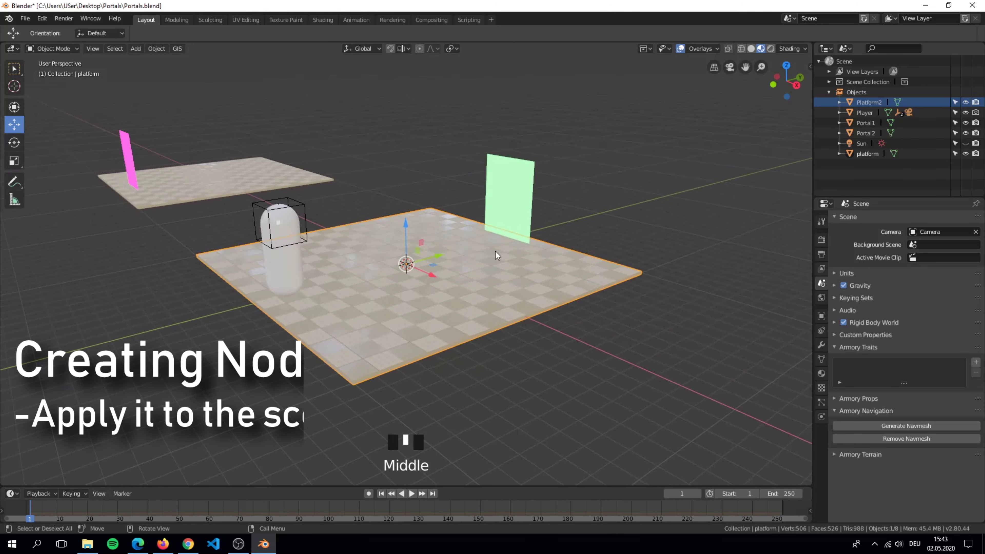
- Add a new trait of type Nodes to the scene's Armory Traits
left_click(821, 284)
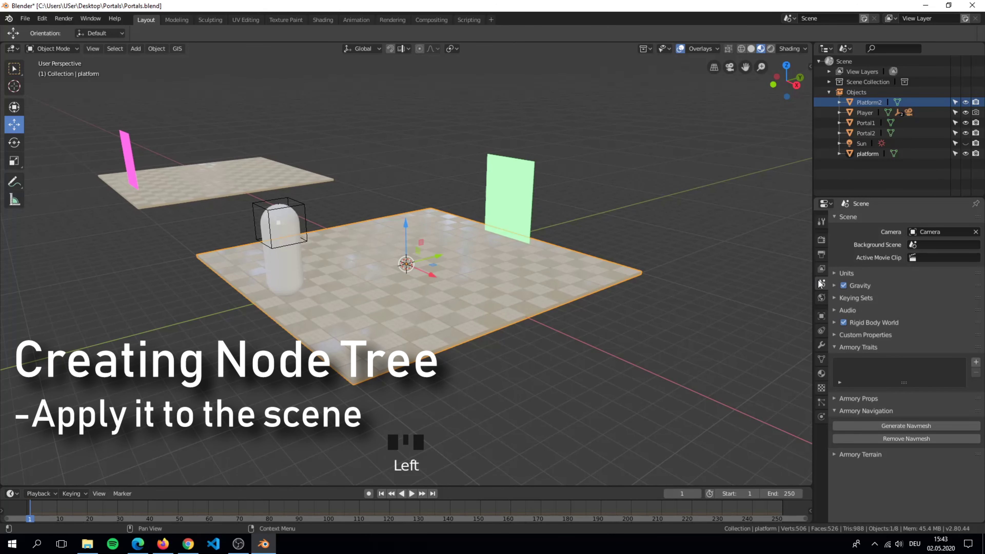
left_click(847, 216)
left_click(860, 368)
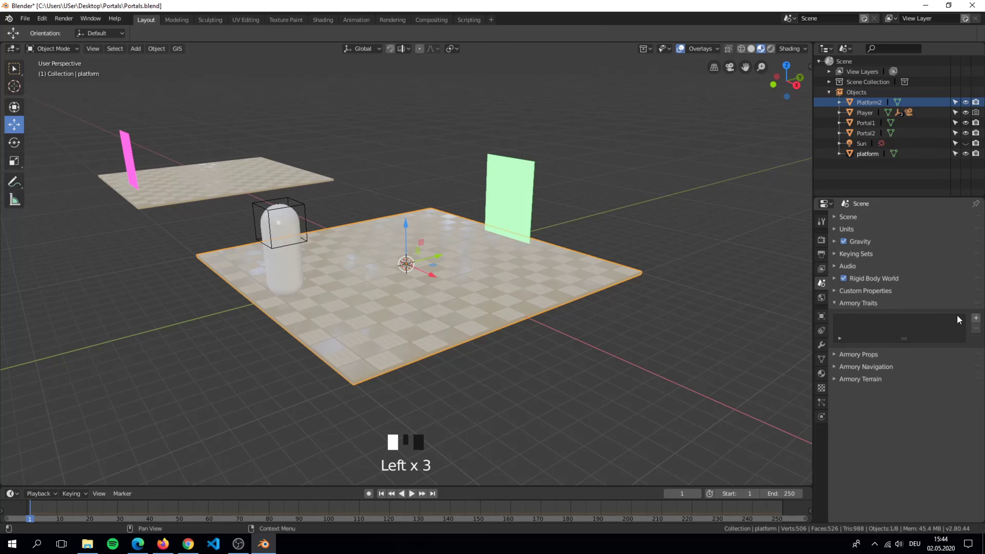
left_click(977, 318)
left_click(954, 336)
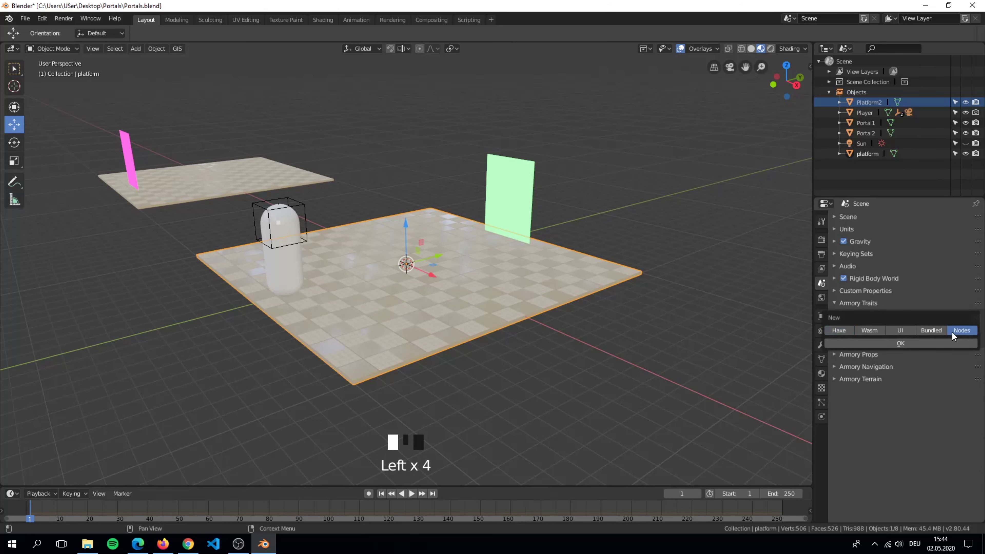
left_click_drag(945, 323, 936, 310)
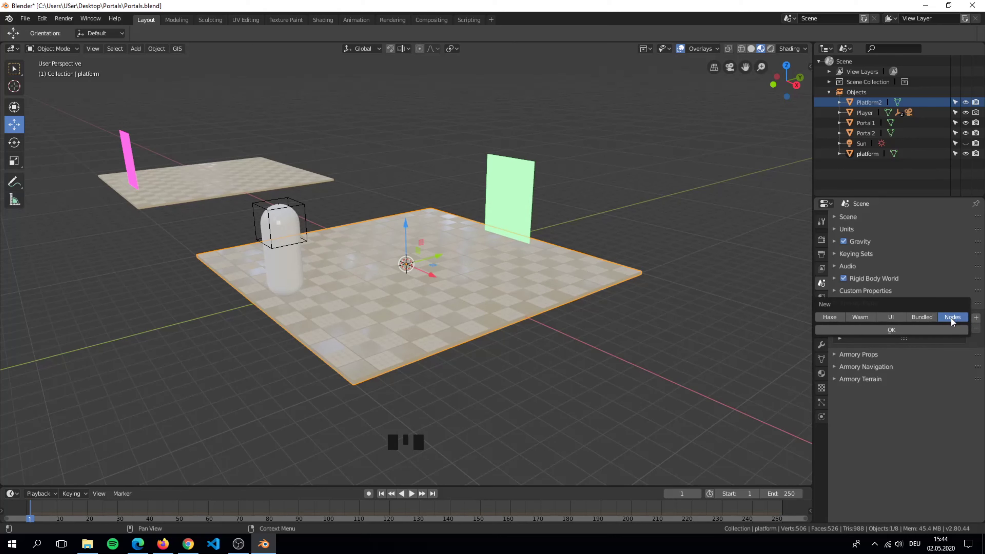
left_click(885, 331)
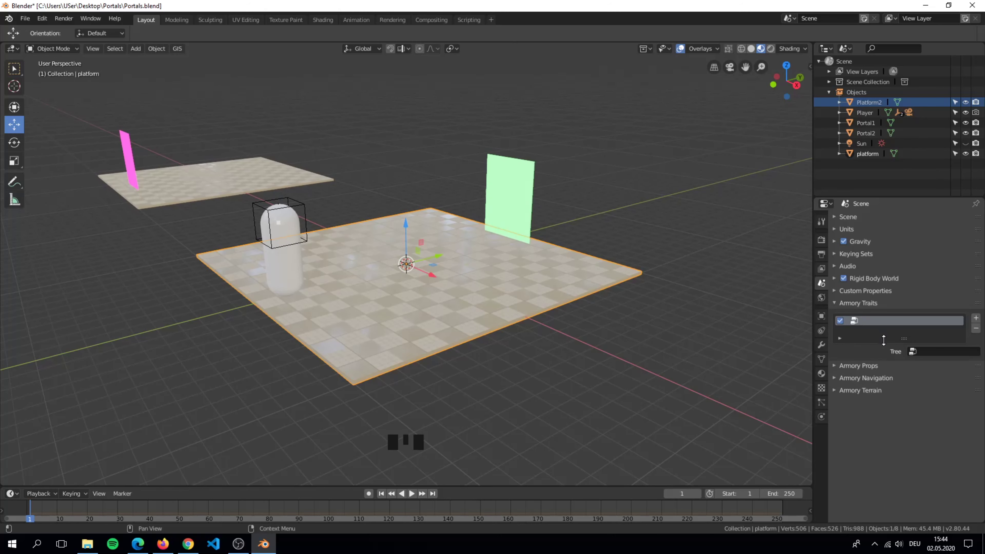
left_click(922, 352)
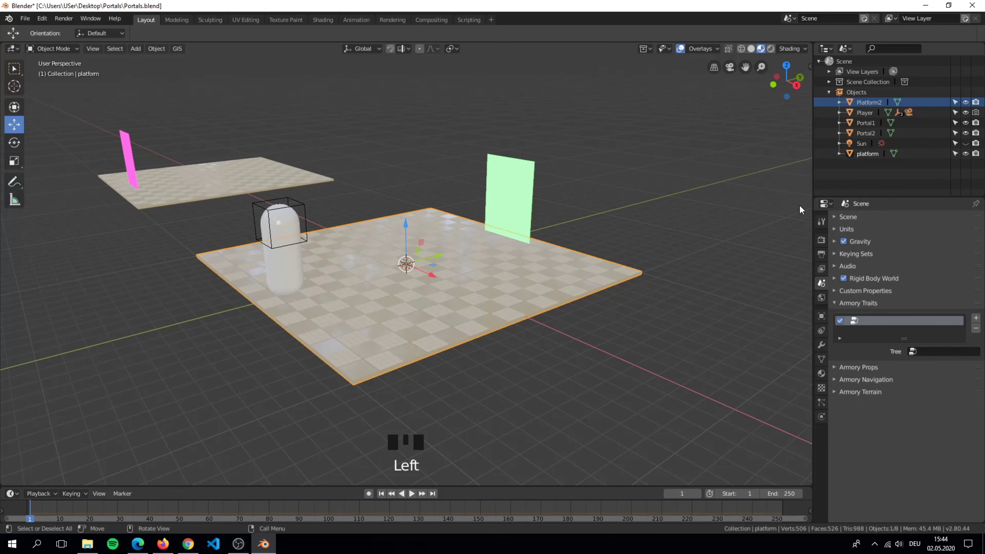
- Split the 3D viewport into two areas, make the second one a Logic Node Editor and hide its sidebar
left_click_drag(812, 43, 419, 80)
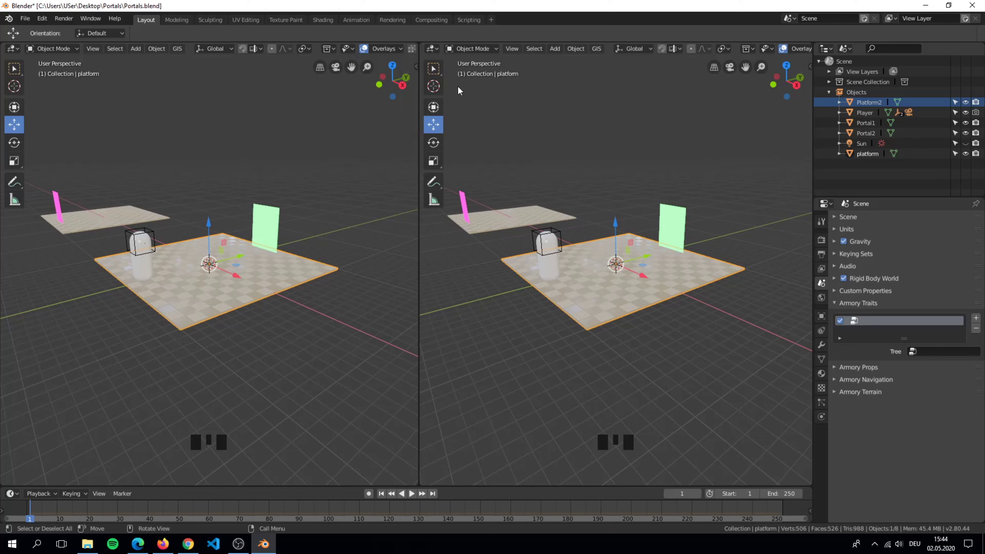
left_click(432, 48)
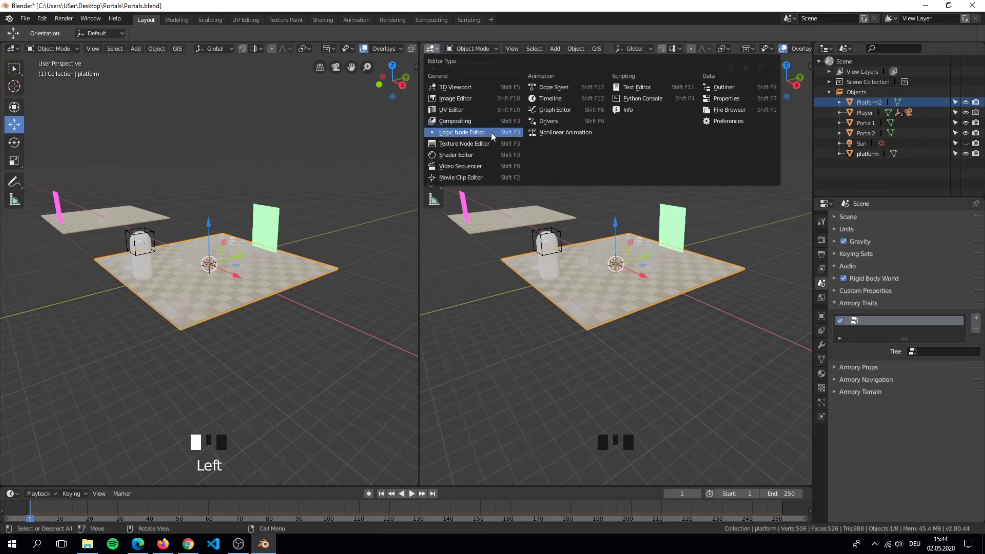
left_click(504, 133)
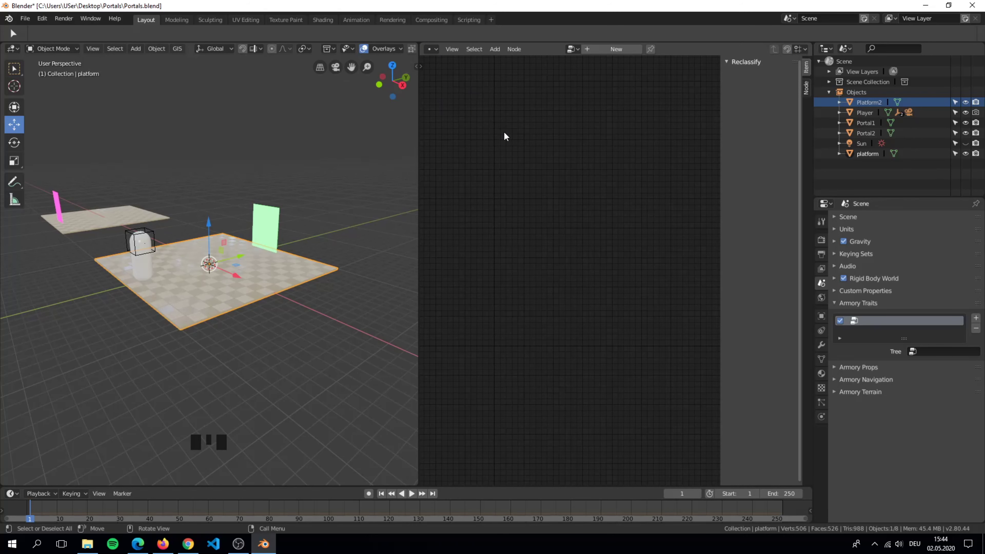
left_click_drag(719, 137, 827, 138)
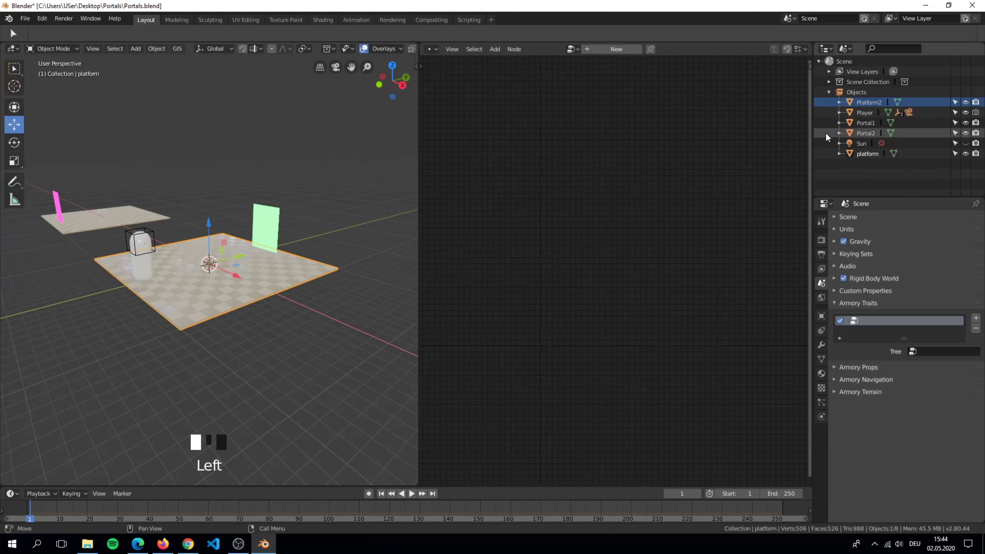
- Create a logic node tree named Portals and assign it to the scene's node trait
left_click(612, 49)
left_click(621, 48)
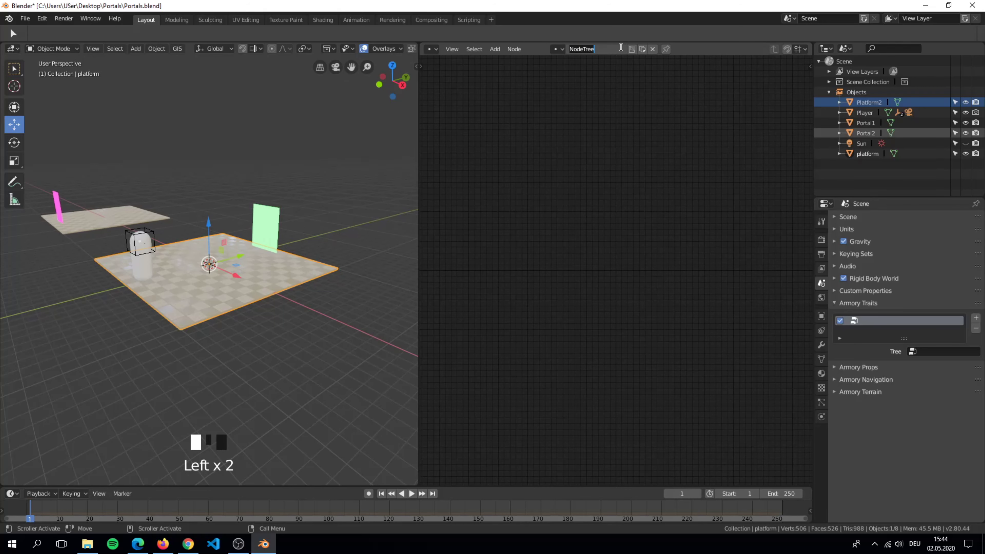
type("Portals")
key("Return")
scroll(563, 158, "up", 1)
middle_click_drag(563, 159, 642, 198)
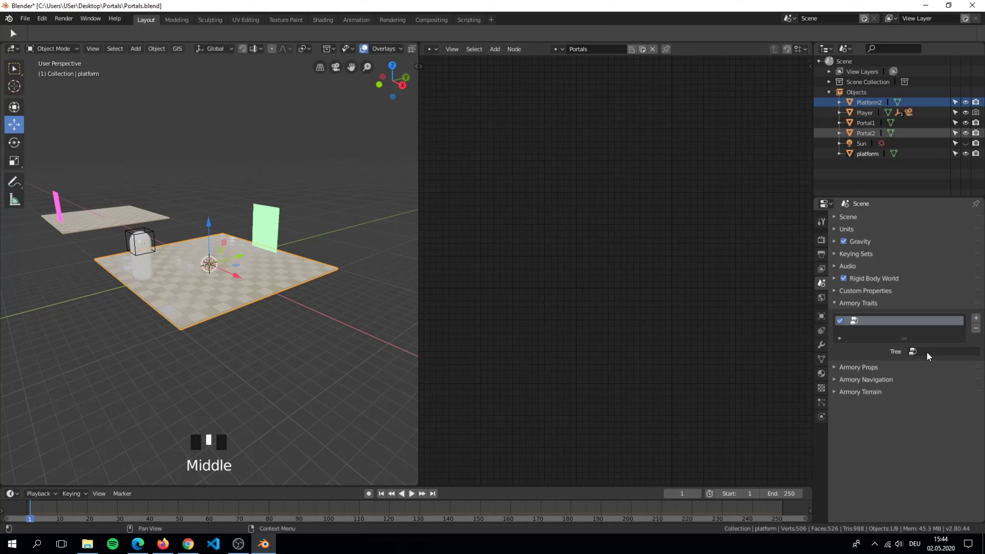
left_click(934, 352)
left_click(933, 363)
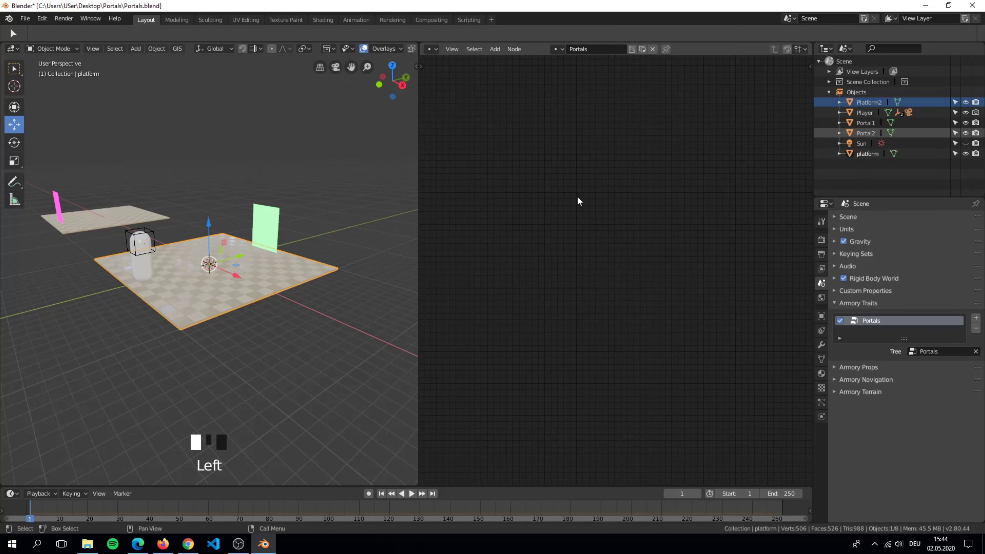
- Add an On Volume Trigger node to the Portals tree and position it in the empty node area
middle_click_drag(578, 201, 561, 192)
key("shift+a")
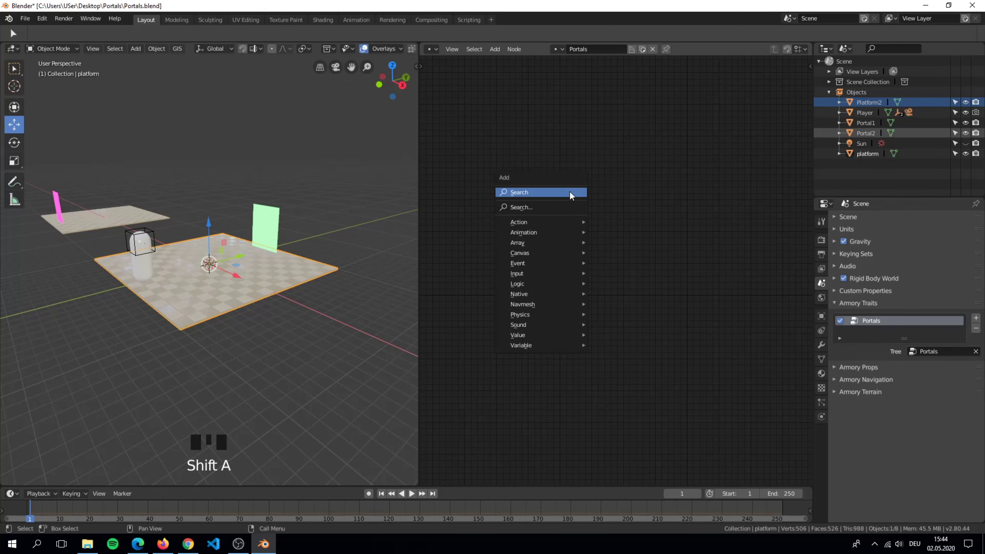
left_click(570, 193)
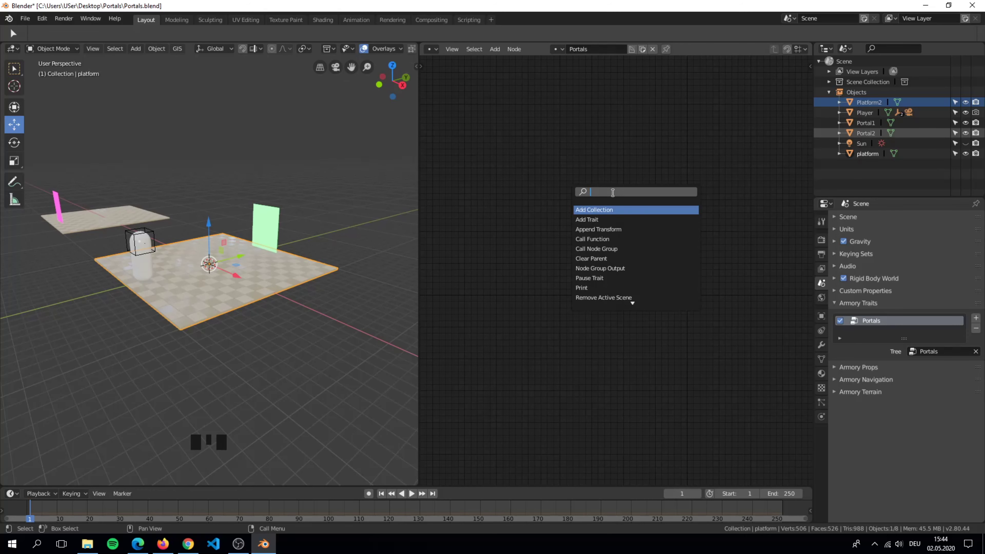
type("volume tr")
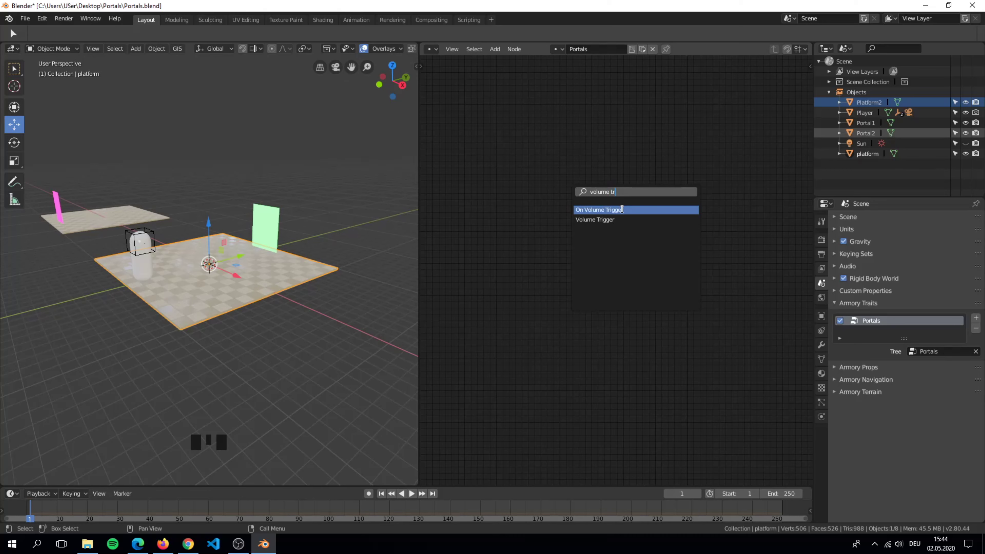
left_click(623, 210)
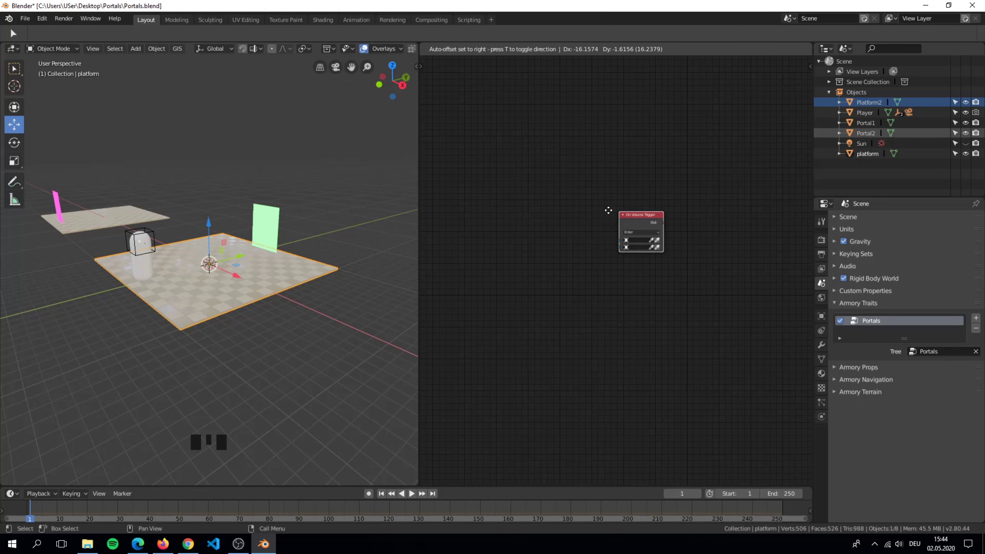
left_click(527, 208)
scroll(547, 213, "up", 8)
middle_click_drag(561, 209, 607, 255)
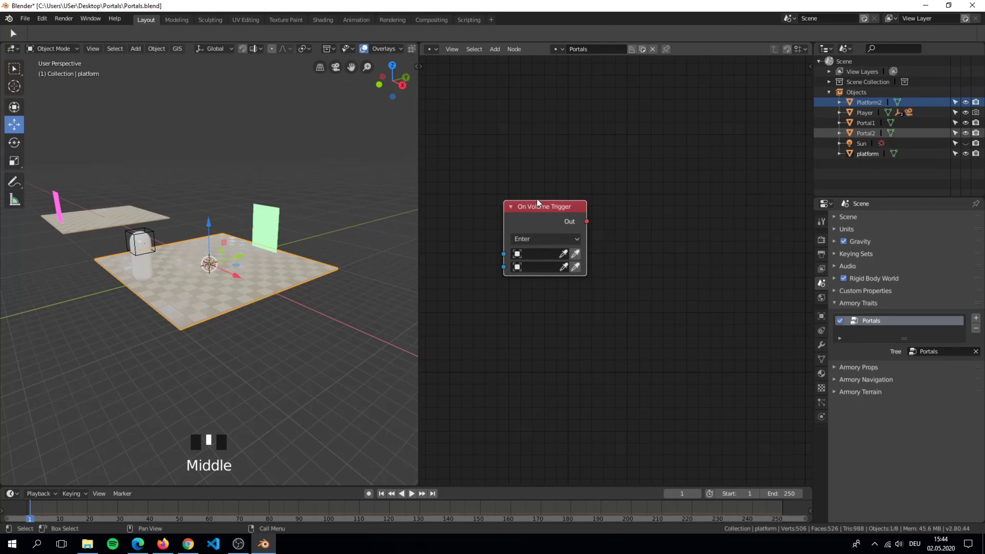
left_click(543, 207)
left_click_drag(543, 207, 520, 196)
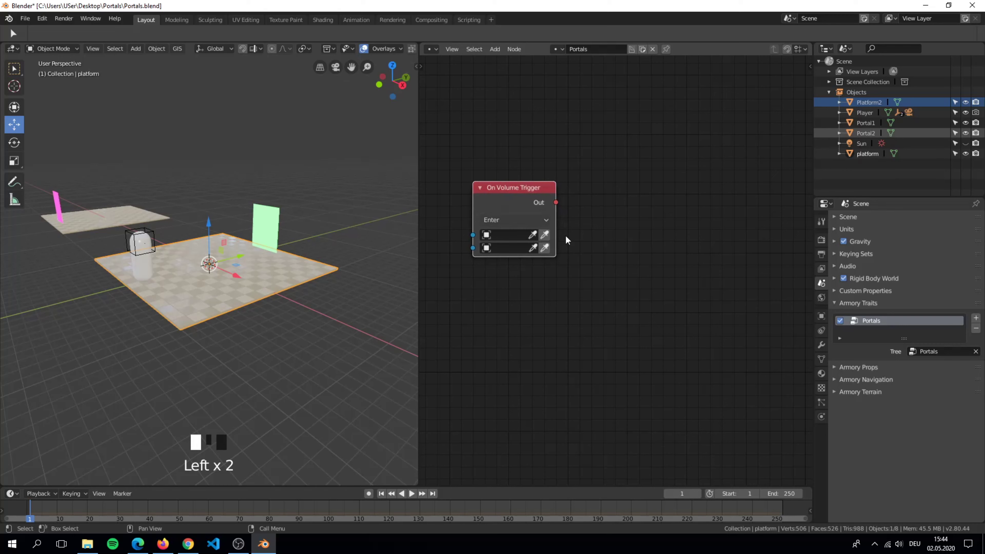
- Set the first object field of the On Volume Trigger node to Player
scroll(567, 238, "down", 1)
middle_click_drag(516, 239, 633, 263)
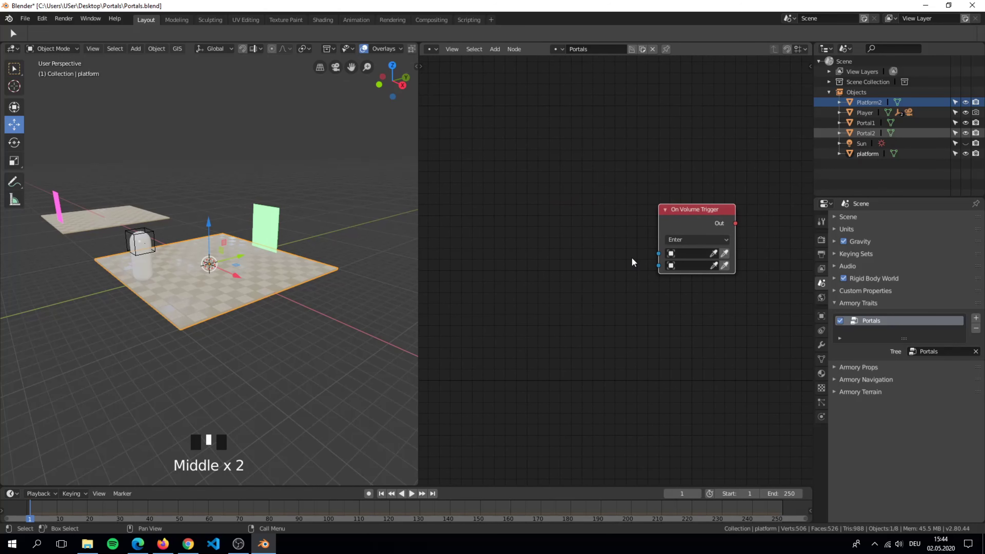
left_click(677, 264)
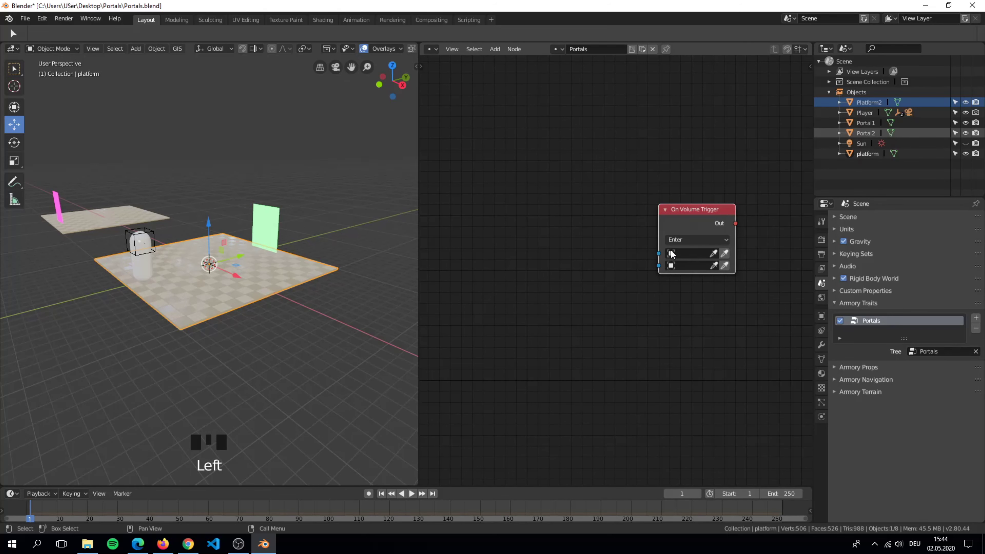
left_click(680, 251)
type("player")
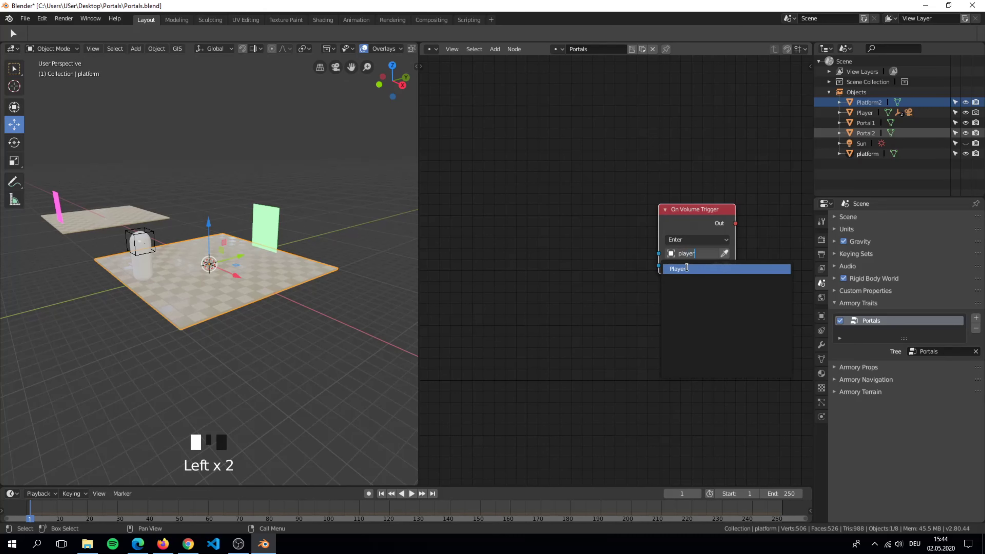
left_click(687, 268)
middle_click_drag(687, 268, 567, 271)
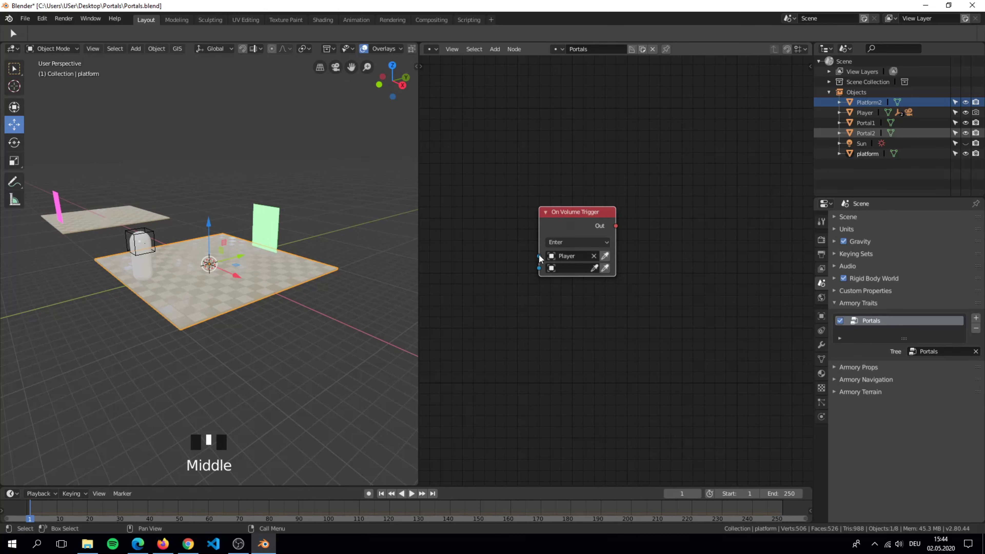
left_click_drag(538, 255, 493, 257)
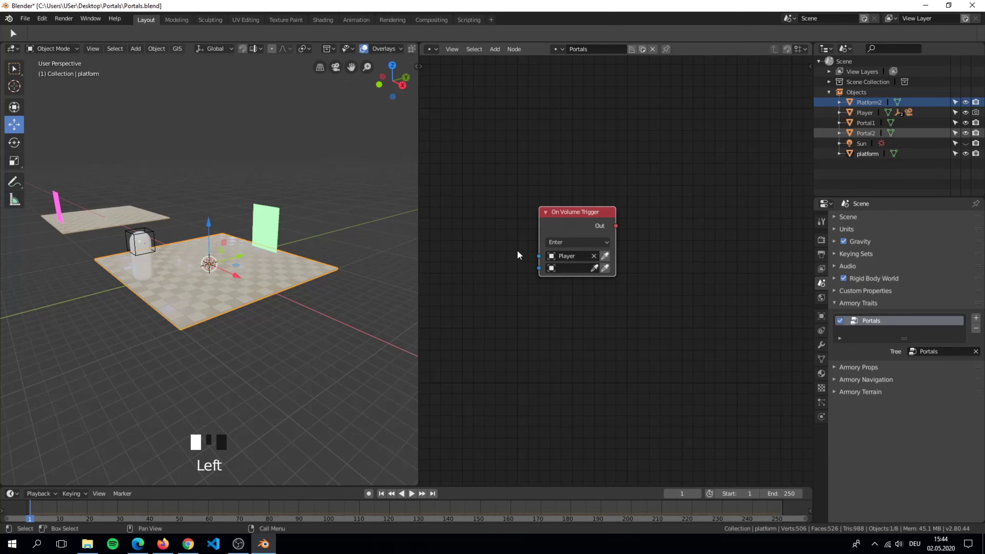
- Add an Object node beside the trigger and connect its output to the On Volume Trigger's Volume input
left_click(574, 269)
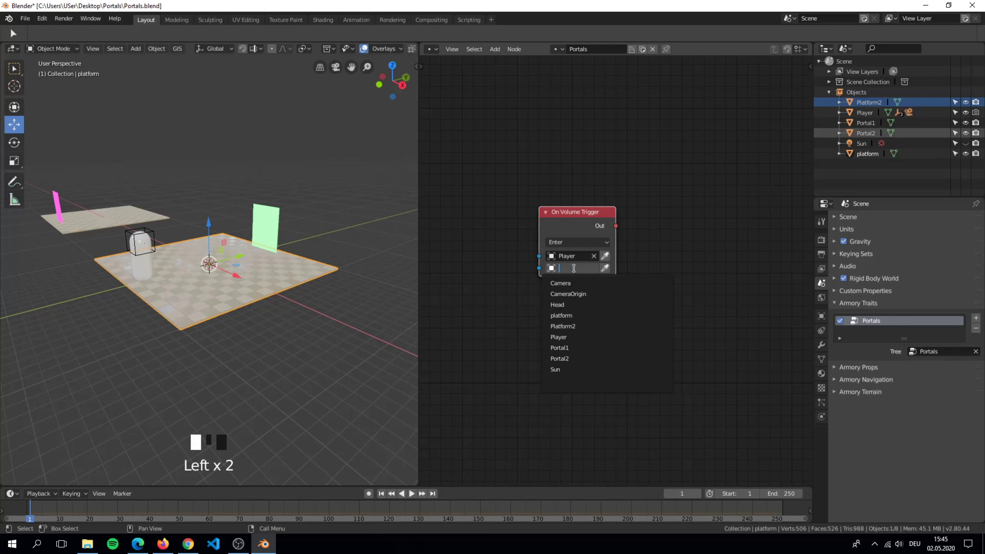
key("shift+a")
type("o")
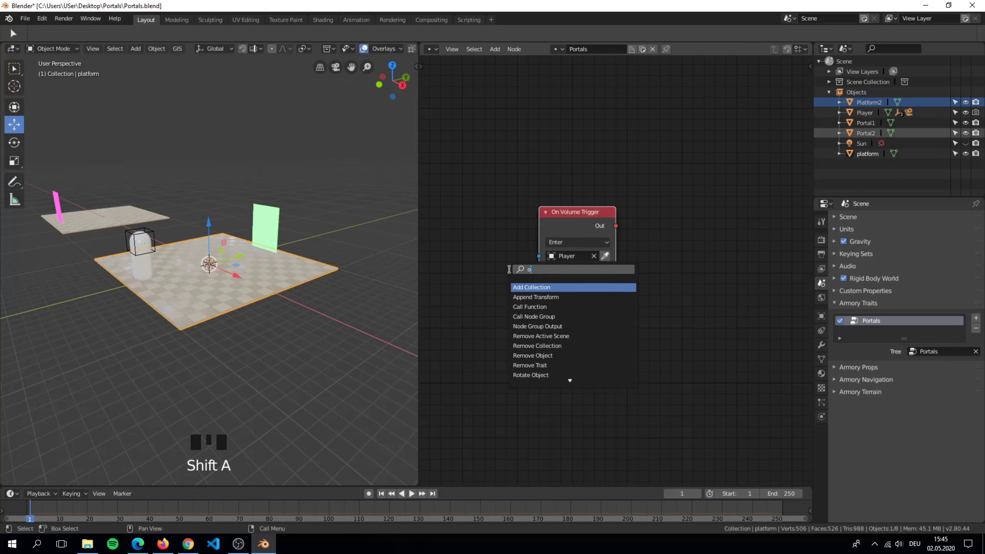
type("bjec")
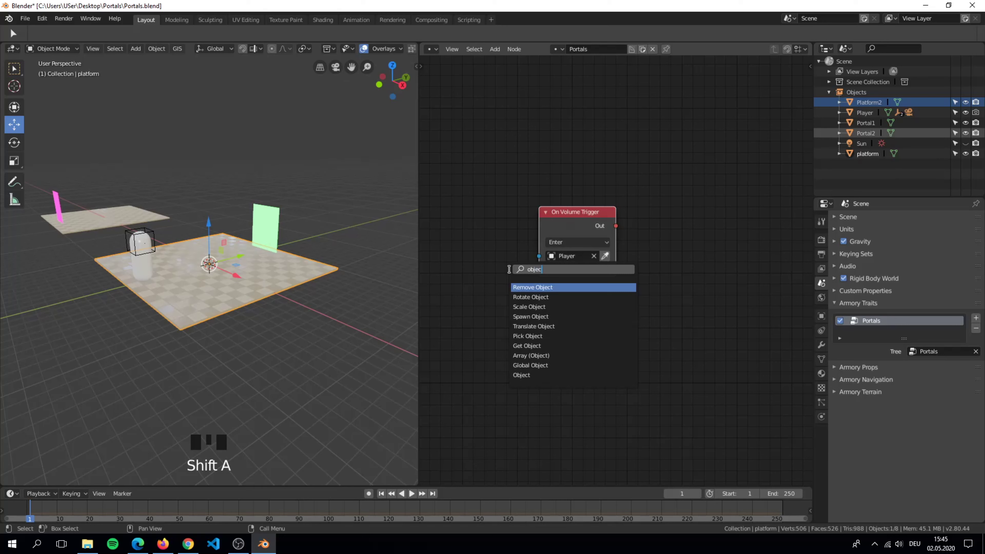
left_click(538, 374)
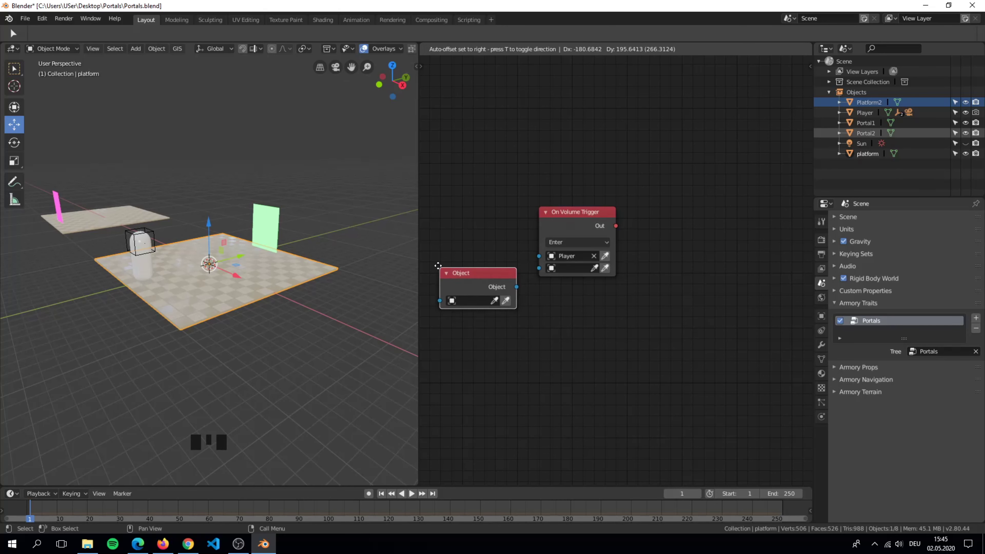
left_click_drag(506, 277, 538, 268)
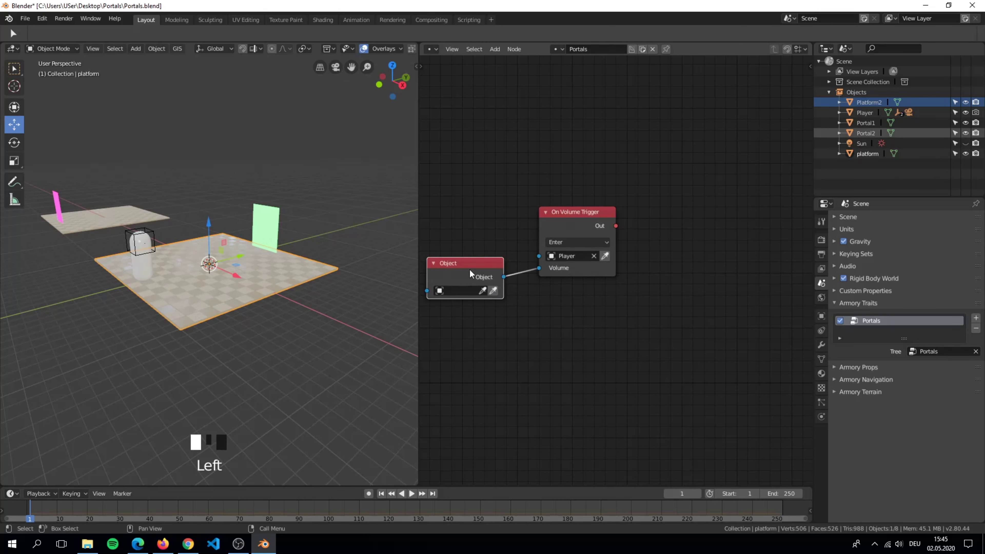
- Move the Object node a little further from the trigger and set its object to Portal1
left_click_drag(470, 272, 451, 262)
left_click(440, 278)
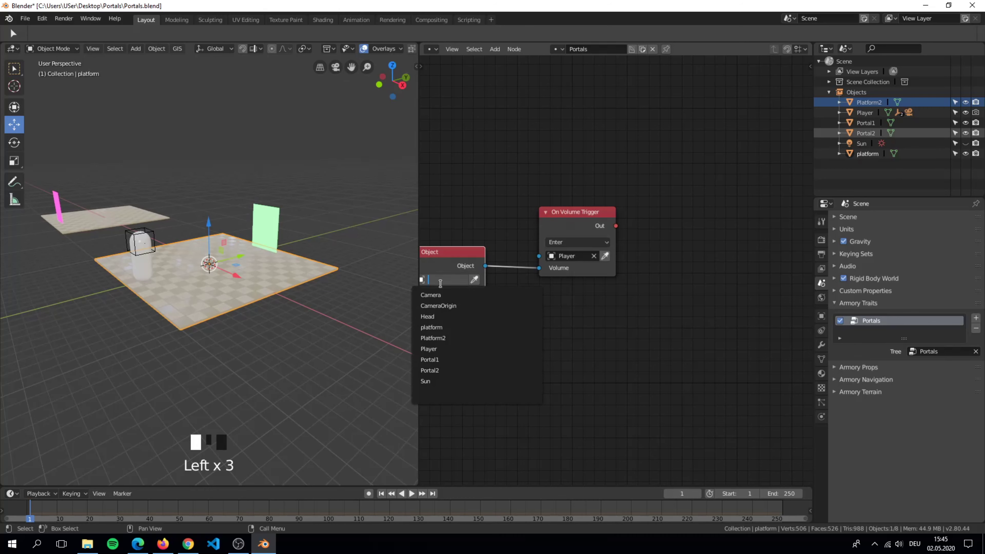
left_click(458, 361)
- Enclose the Object node that holds Portal1 in a new frame and select that frame
middle_click_drag(473, 259, 608, 261)
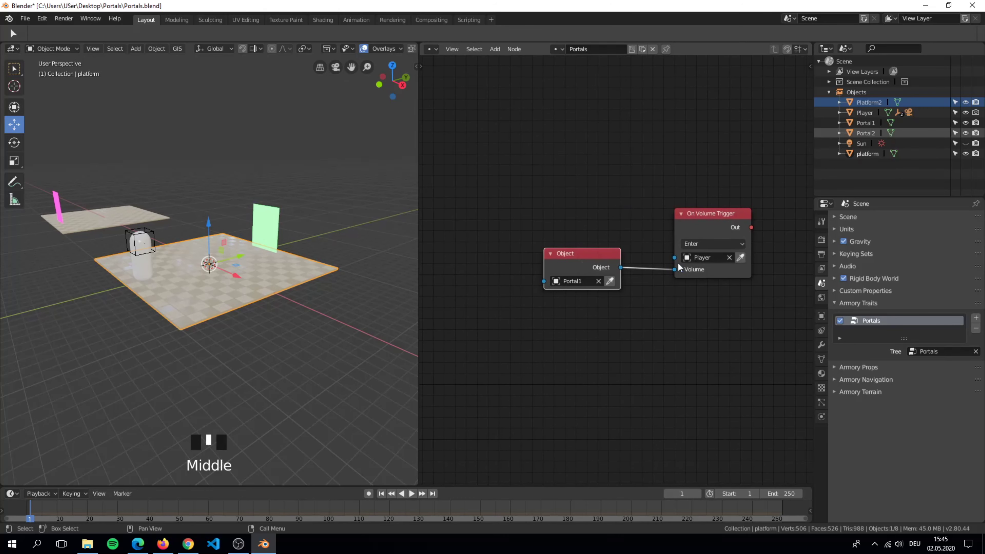
left_click(582, 269)
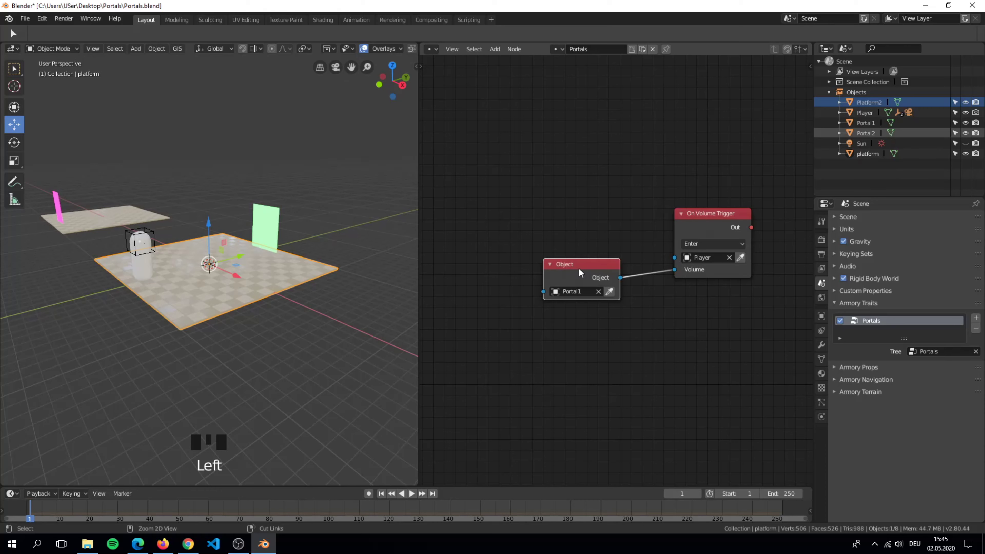
key("ctrl+j")
left_click(582, 252)
- Label the frame around the Object node "Enter the portal" and select the green portal in the scene
key("n")
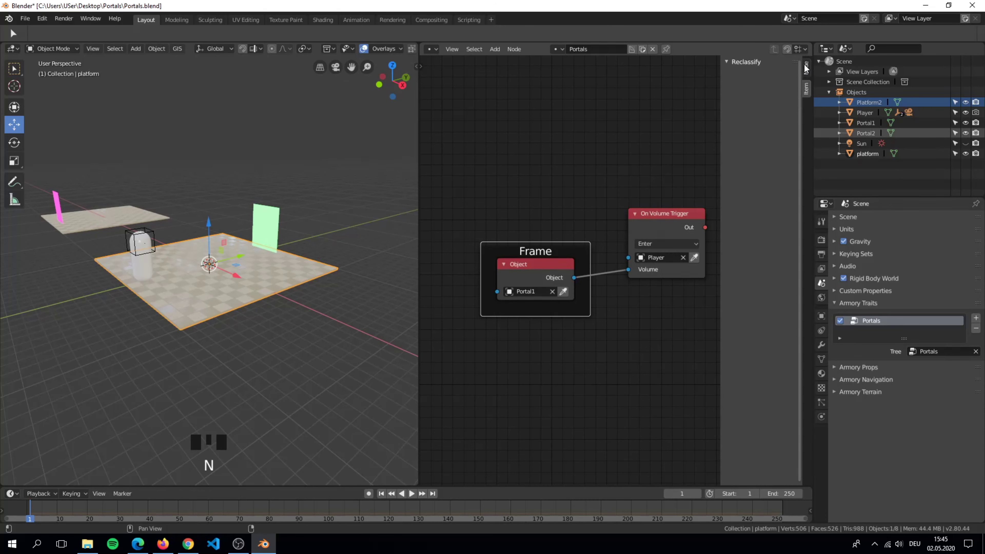
left_click(806, 68)
left_click(764, 91)
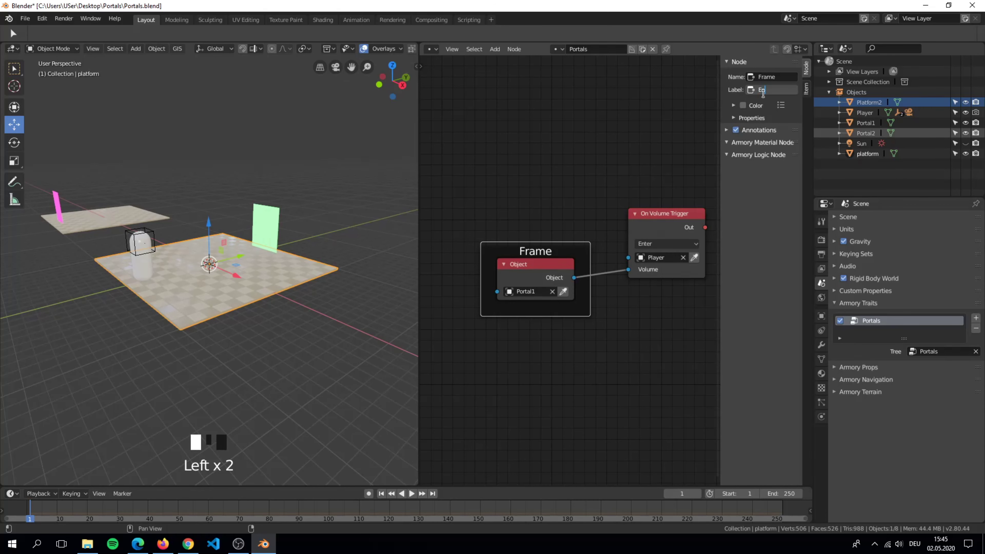
type("Enter the portal")
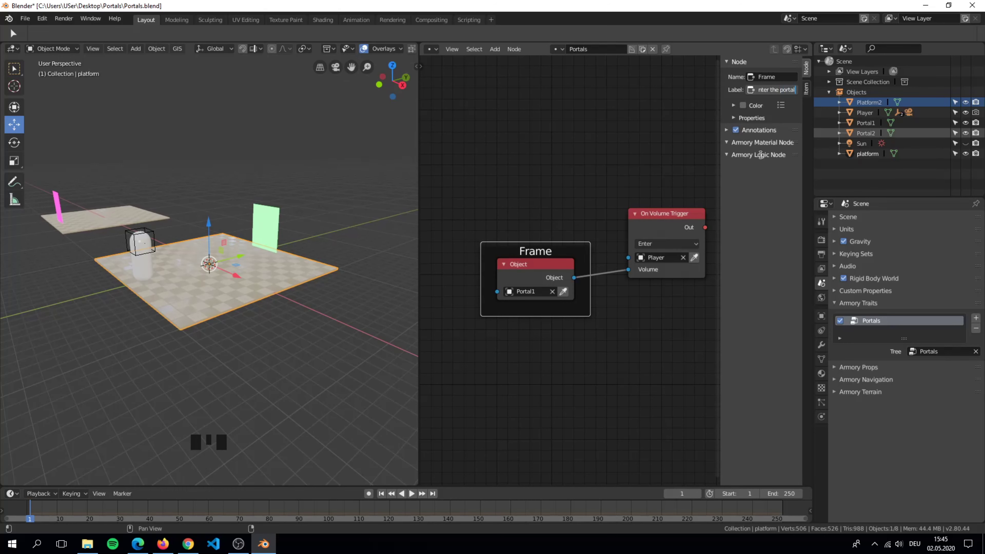
key("Return")
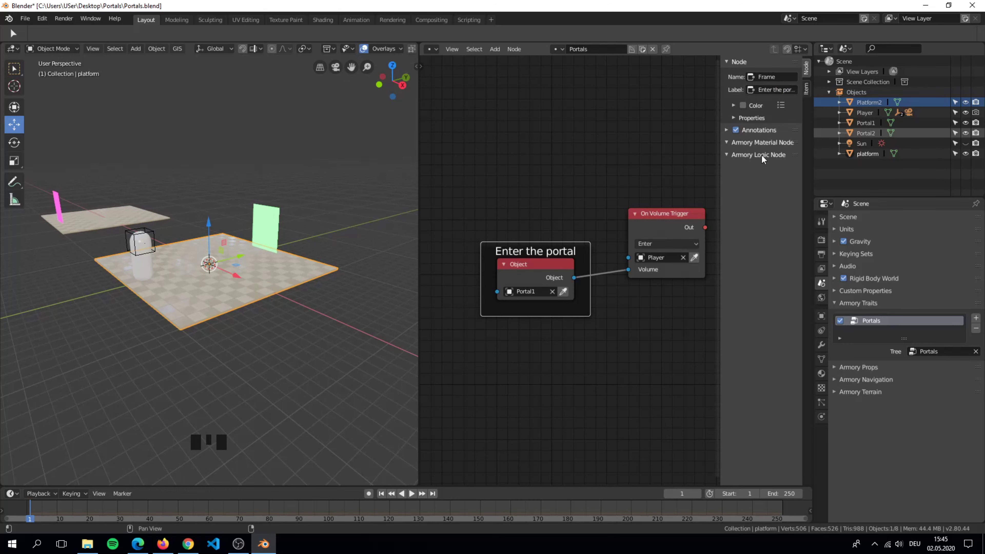
key("n")
left_click(575, 291)
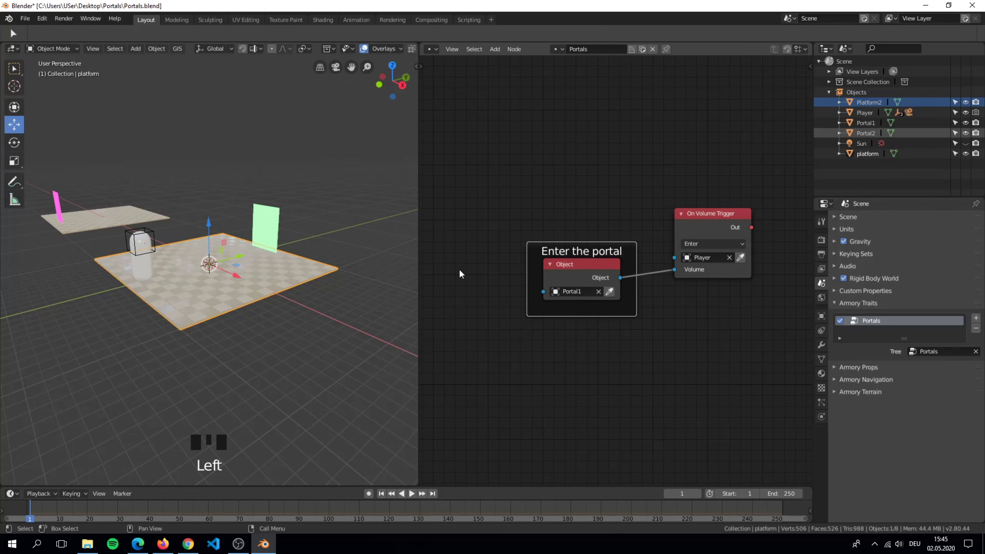
left_click(268, 229)
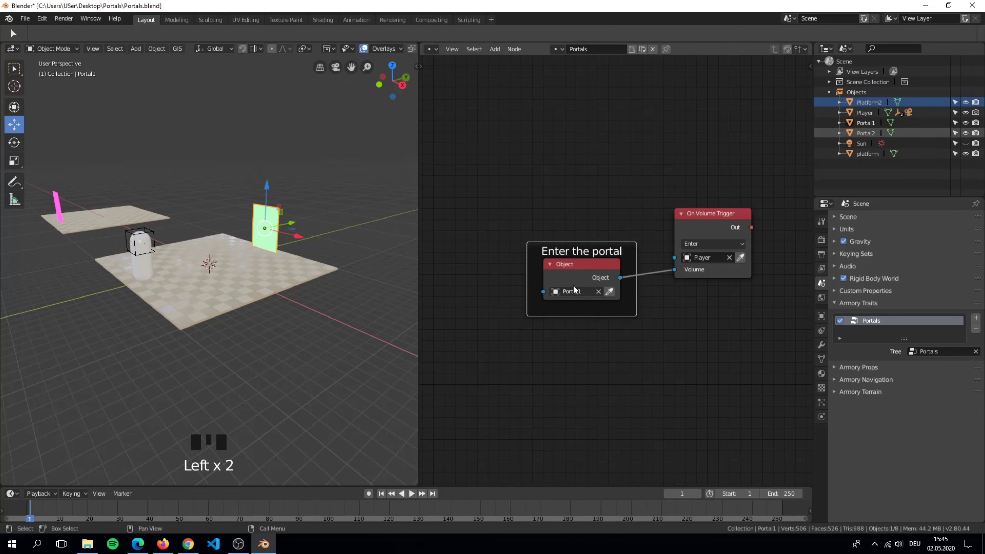
- Add a Set Location node beside the On Volume Trigger and connect the trigger's Out to the new node's In
middle_click_drag(744, 254, 537, 248)
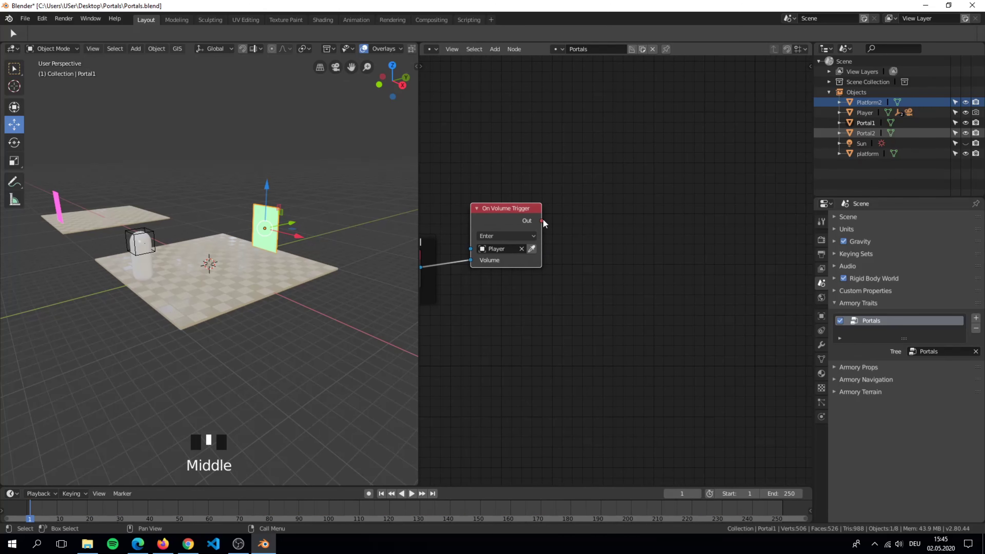
left_click(611, 230)
key("shift+a")
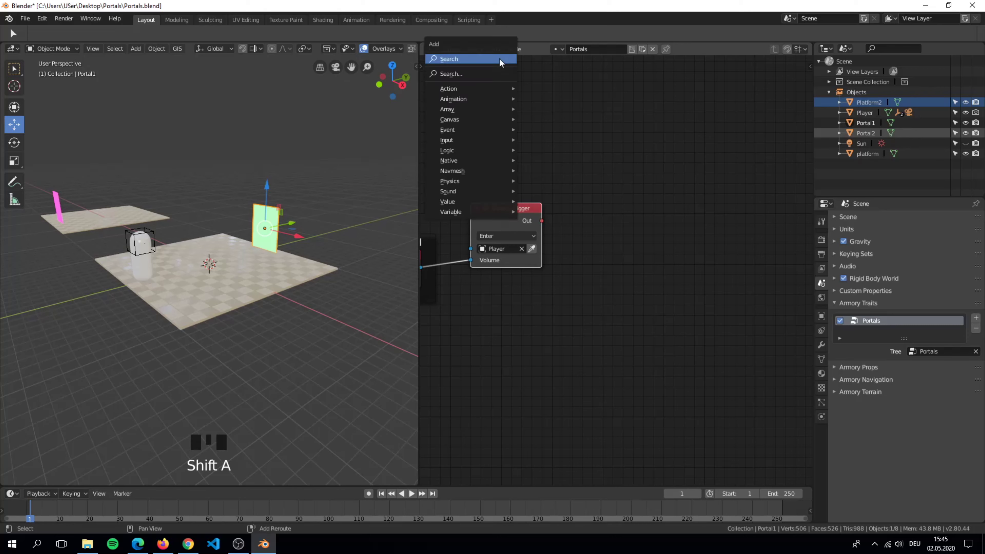
left_click(498, 59)
type("set loca")
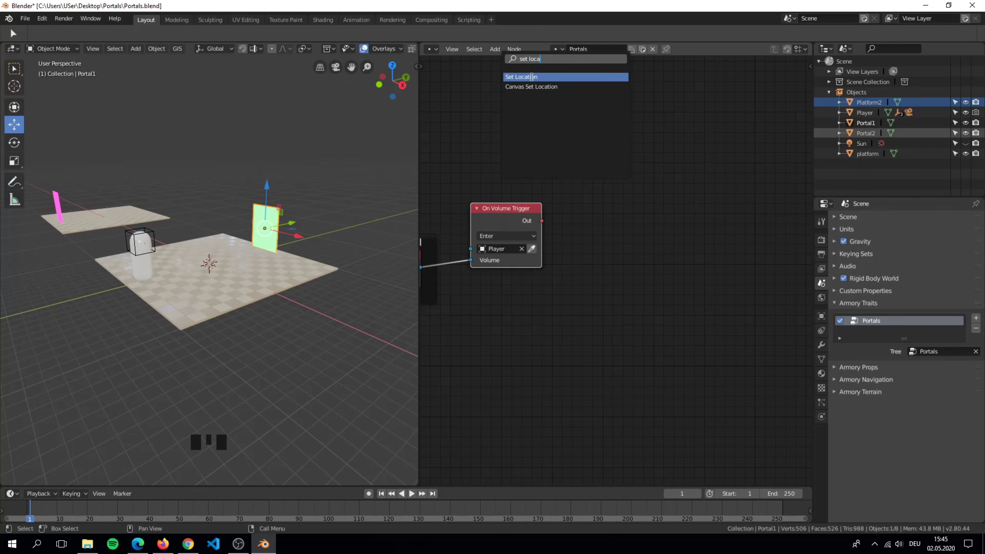
left_click(532, 76)
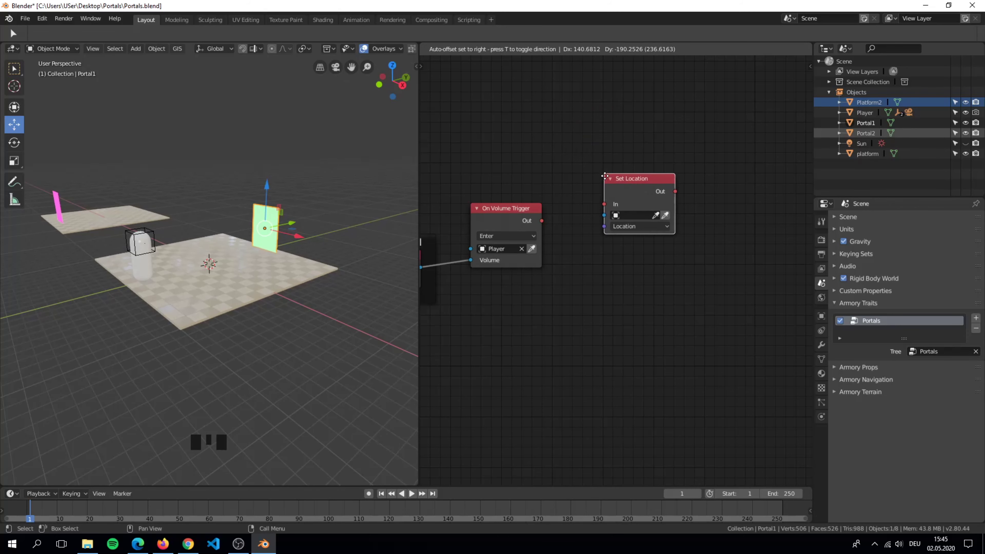
left_click(617, 216)
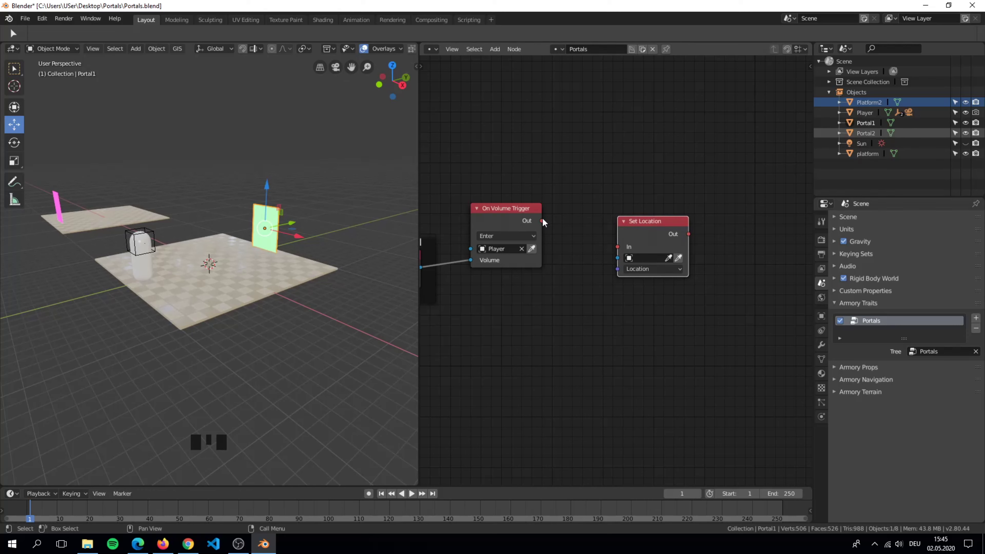
left_click_drag(543, 221, 619, 248)
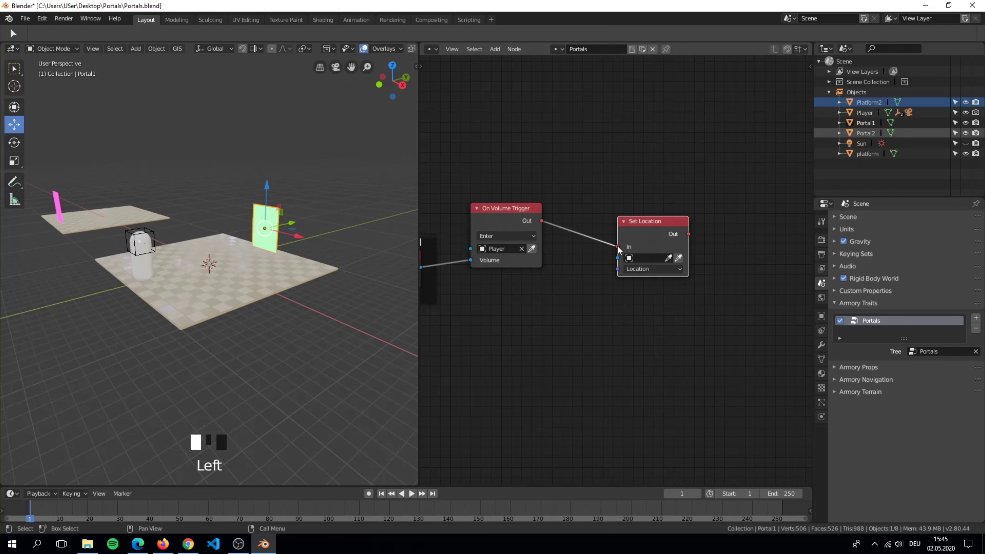
- Set the object of the Set Location node to Player
left_click(641, 259)
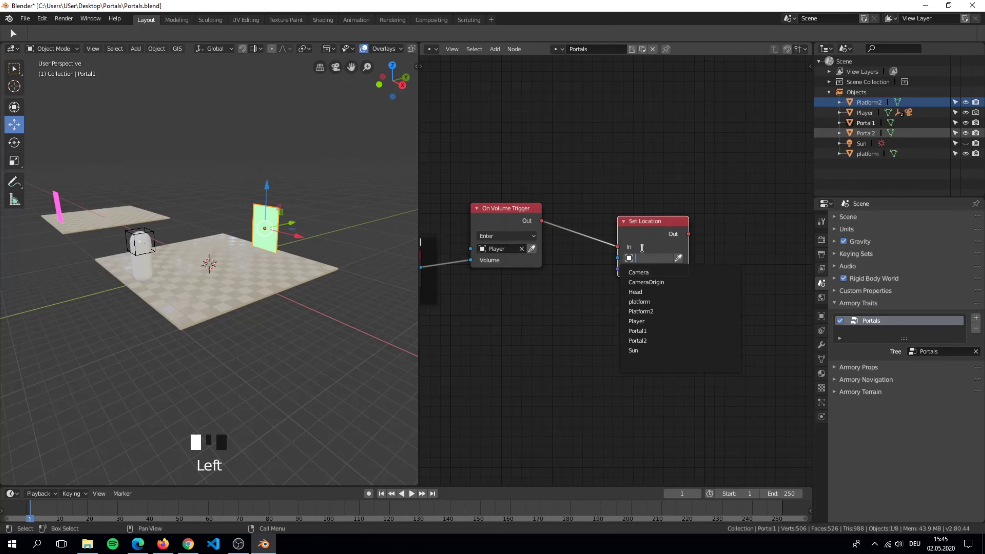
type("play")
left_click(644, 253)
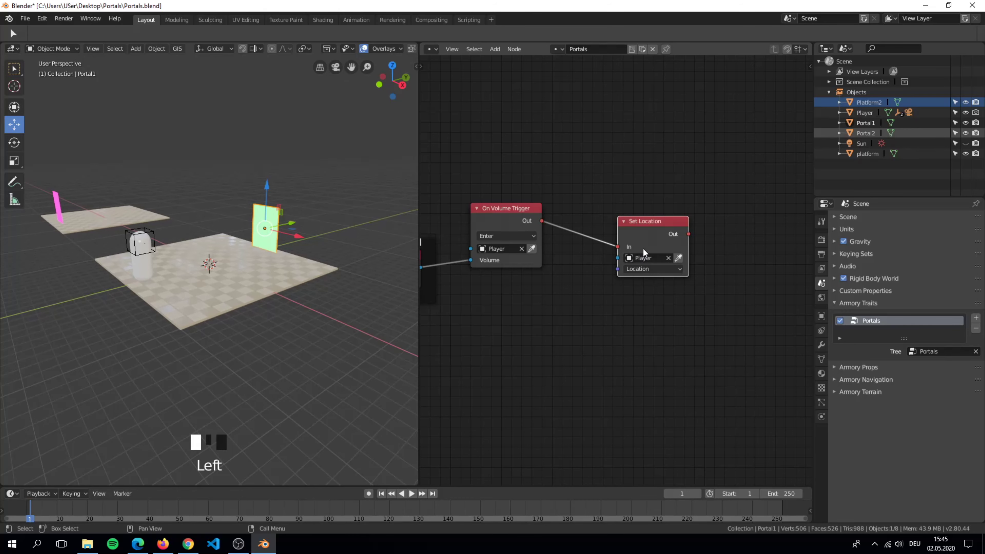
- Enclose the Set Location node in a new frame
scroll(650, 251, "down", 1)
middle_click_drag(650, 251, 684, 224)
left_click_drag(675, 222, 683, 210)
key("n")
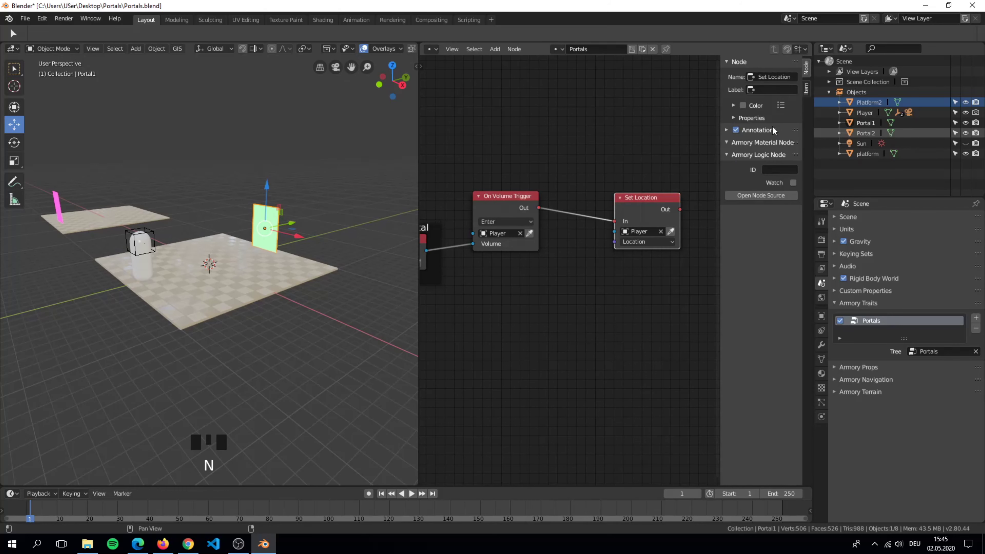
key("n")
key("ctrl+j")
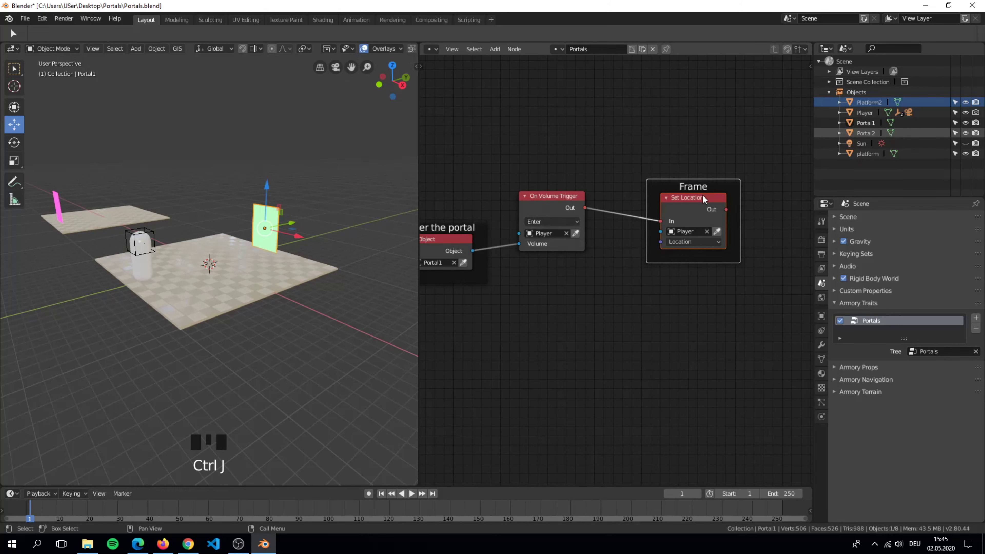
- Label the frame around the Set Location node "set player to other portal"
left_click(706, 189)
key("n")
left_click(763, 91)
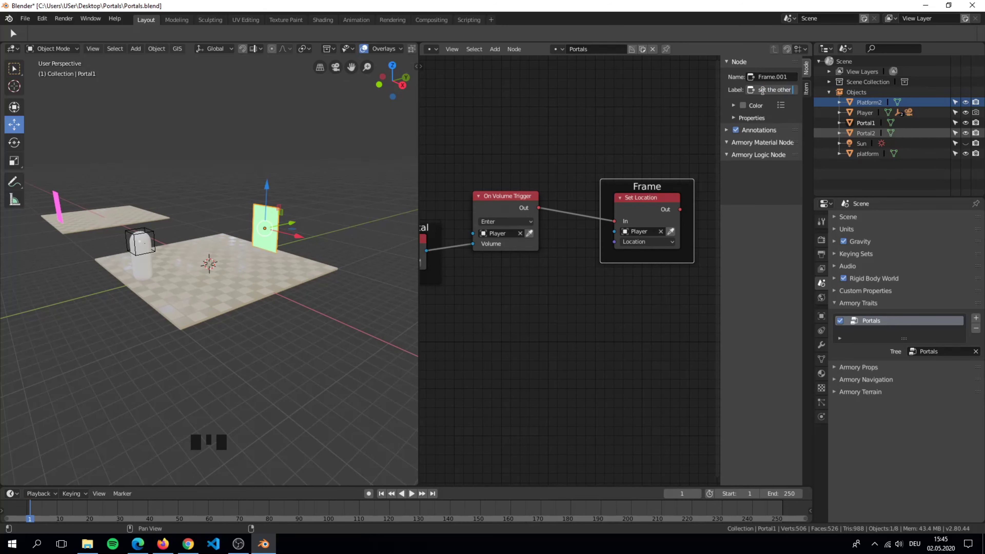
key("BackSpace")
key("BackSpace")
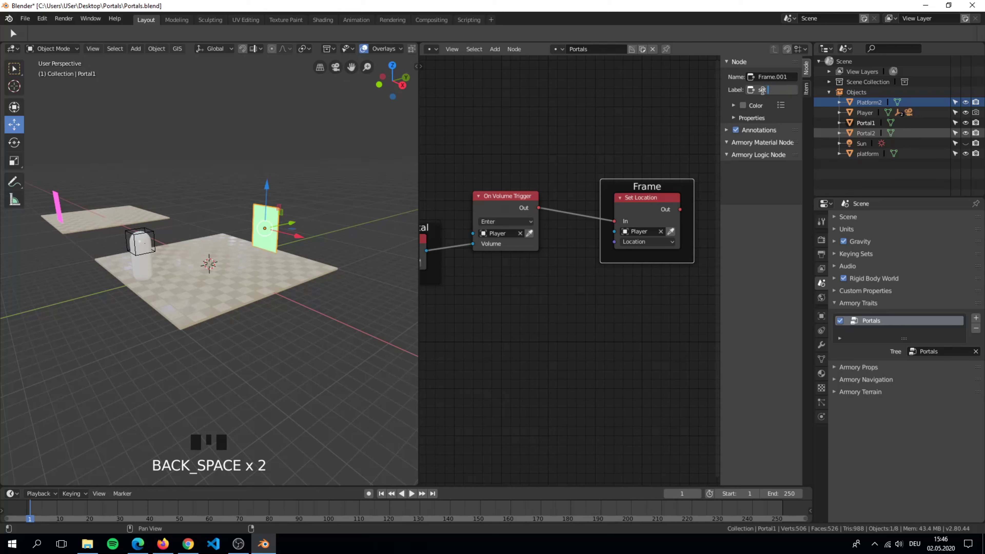
type("yer to oth")
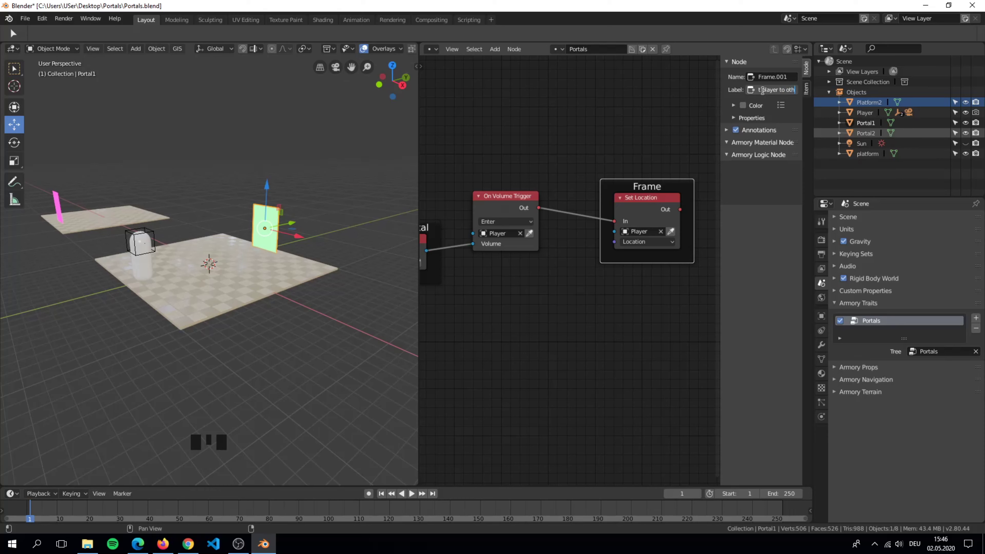
type("ortal")
key("Return")
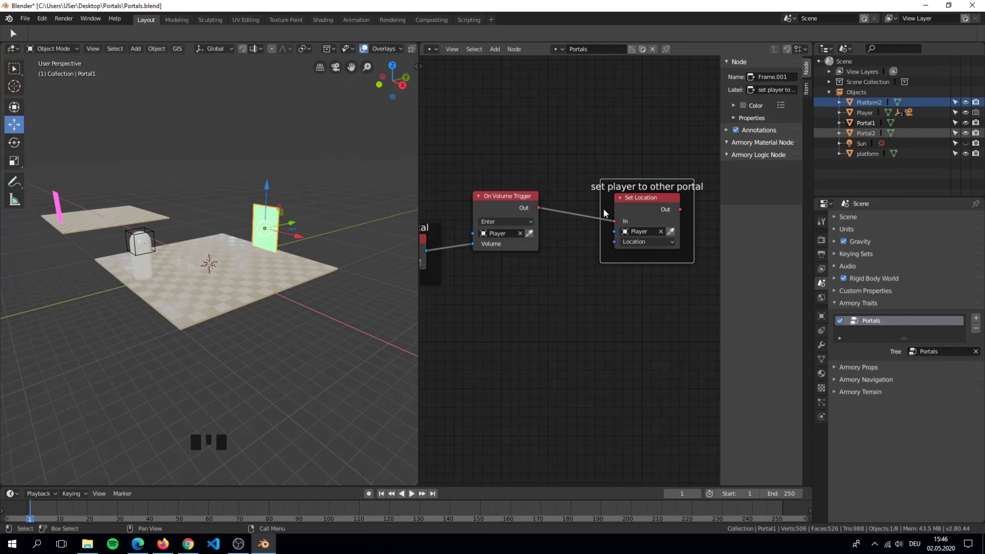
key("n")
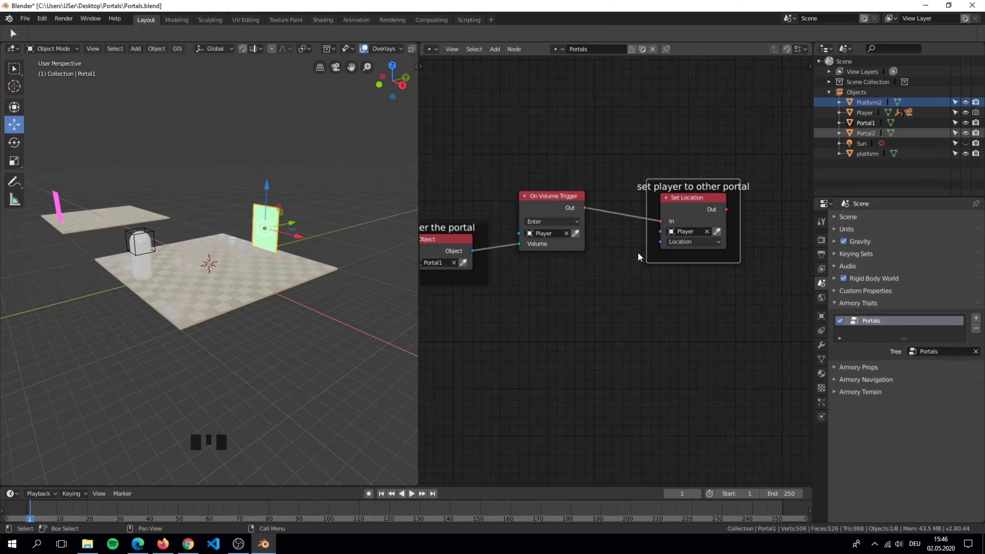
- Add a Get Location node below the On Volume Trigger and connect its Location output to the Set Location node's Location input
middle_click_drag(639, 252, 663, 239)
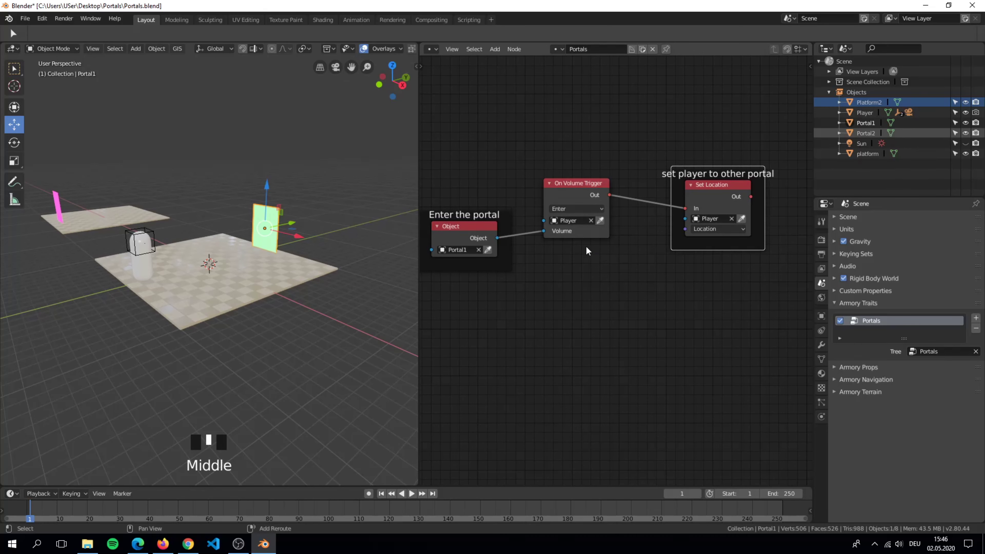
key("shift+a")
type("get lo")
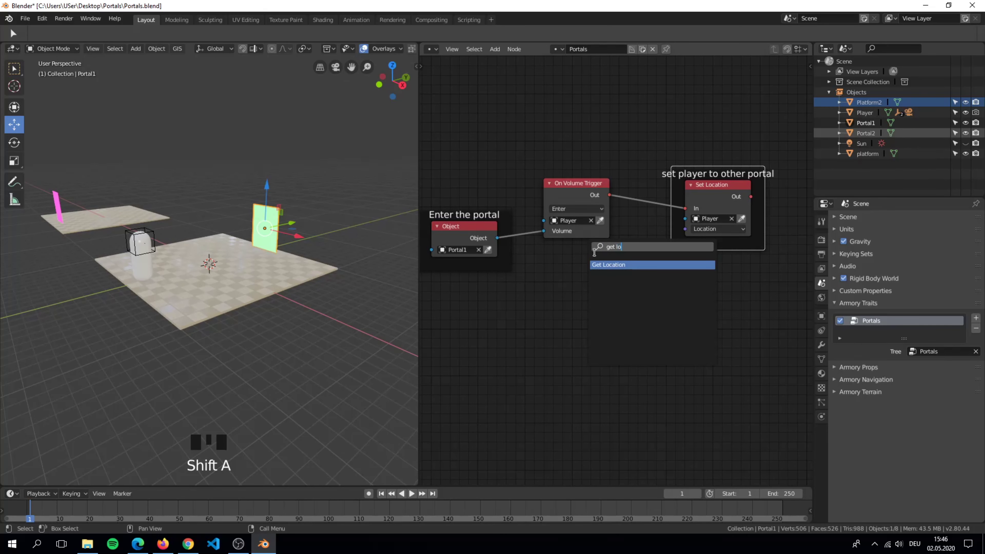
left_click(645, 265)
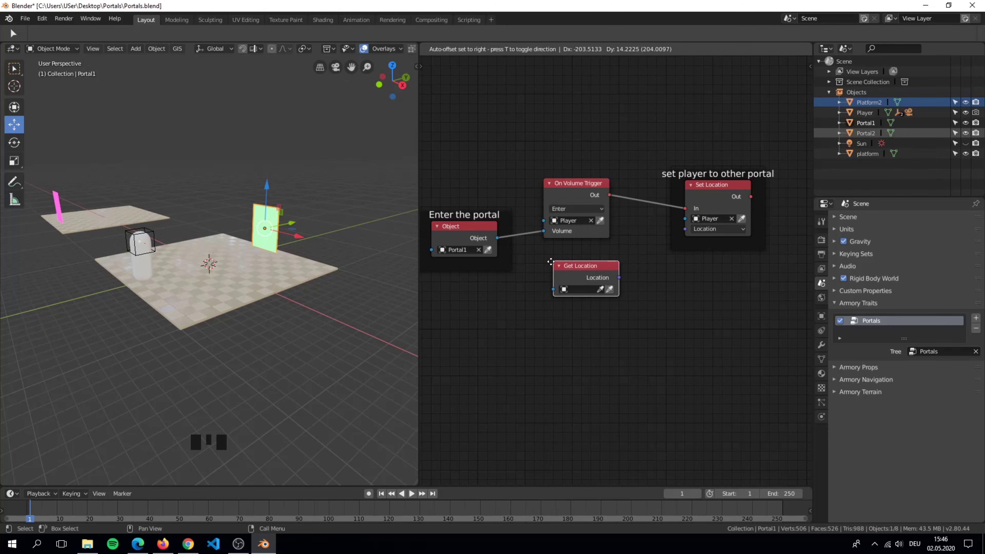
left_click(550, 265)
left_click_drag(612, 280, 630, 251)
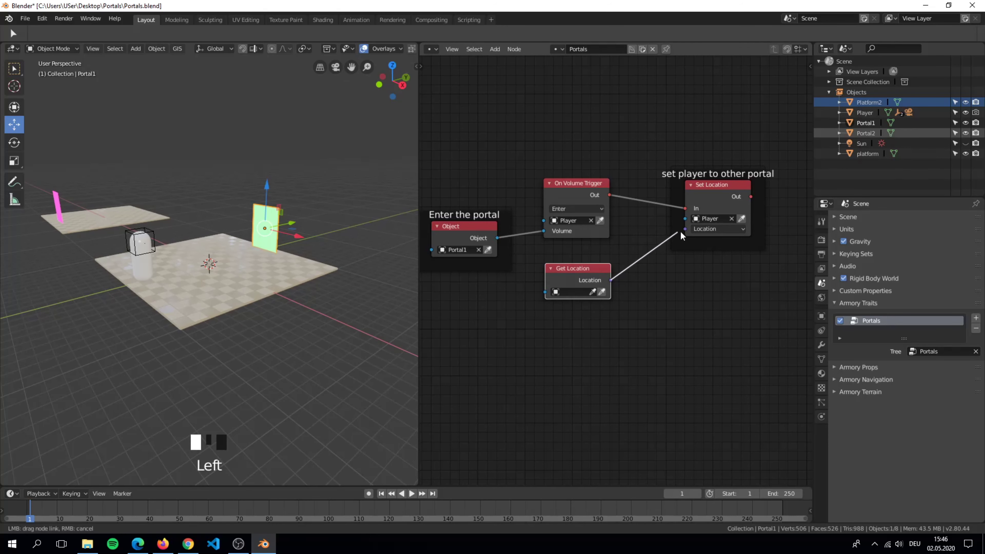
left_click_drag(682, 233, 686, 233)
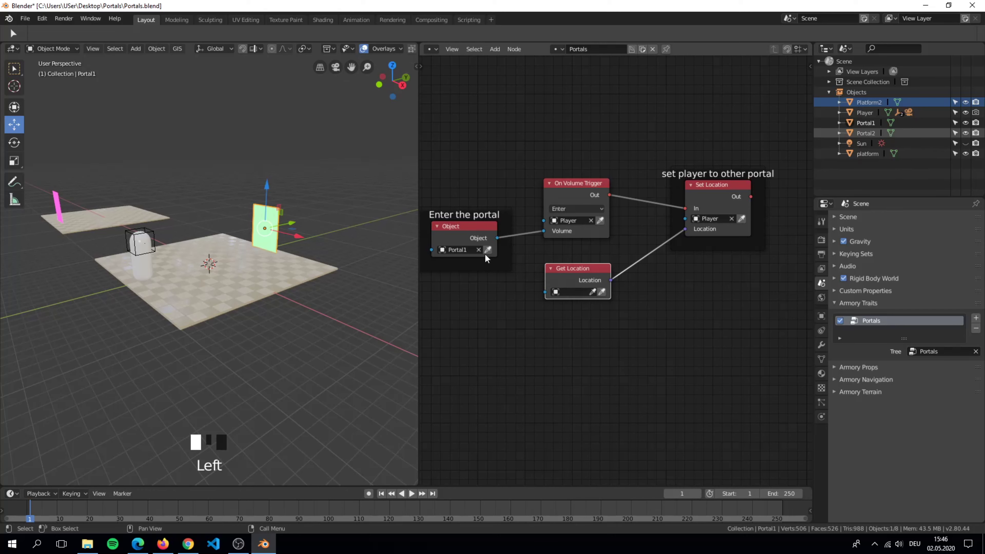
- Set the object of the Get Location node to Portal2
left_click(565, 293)
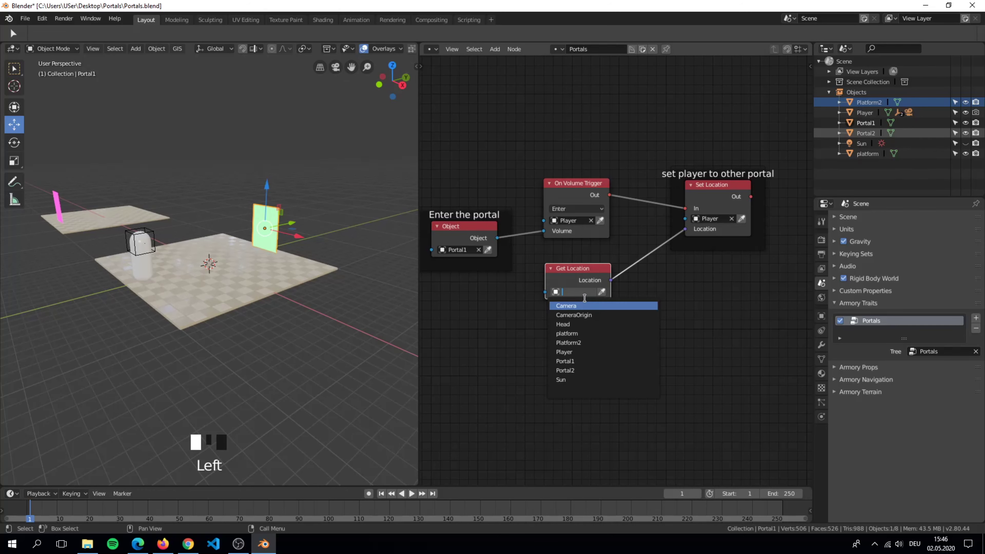
type("porta")
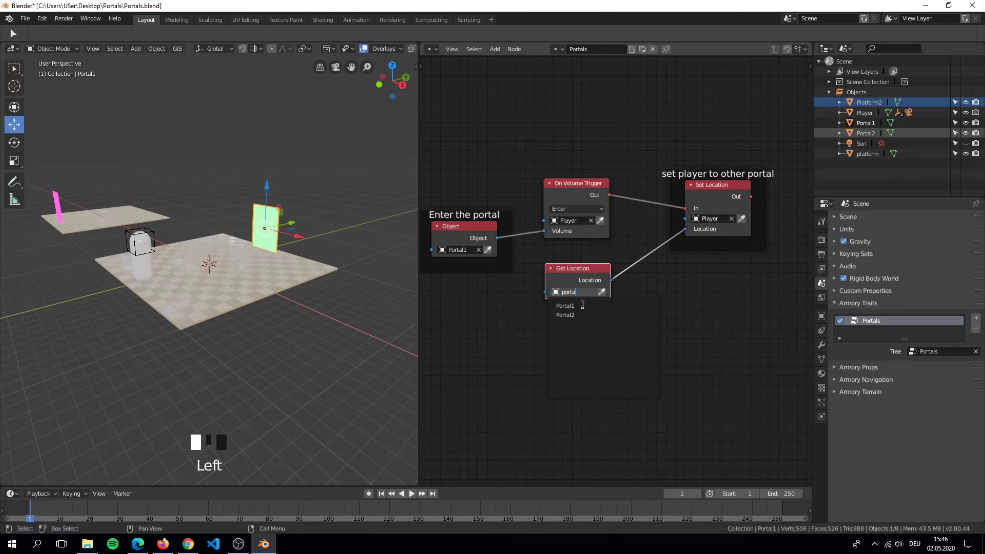
left_click(582, 315)
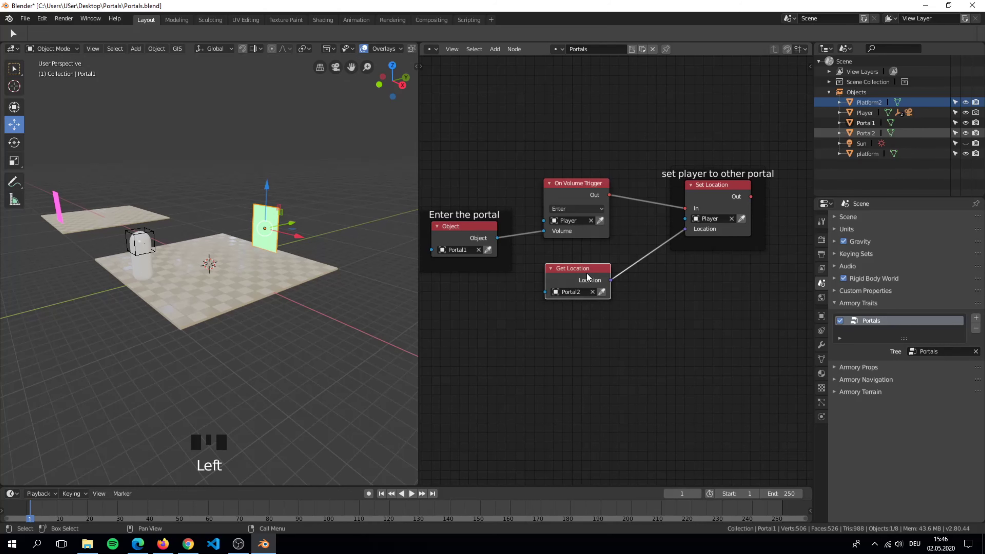
- Enclose the Get Location node in a frame labelled "The 2nd Portal" and select the pink portal in the scene
key("ctrl+j")
triple_click(591, 255)
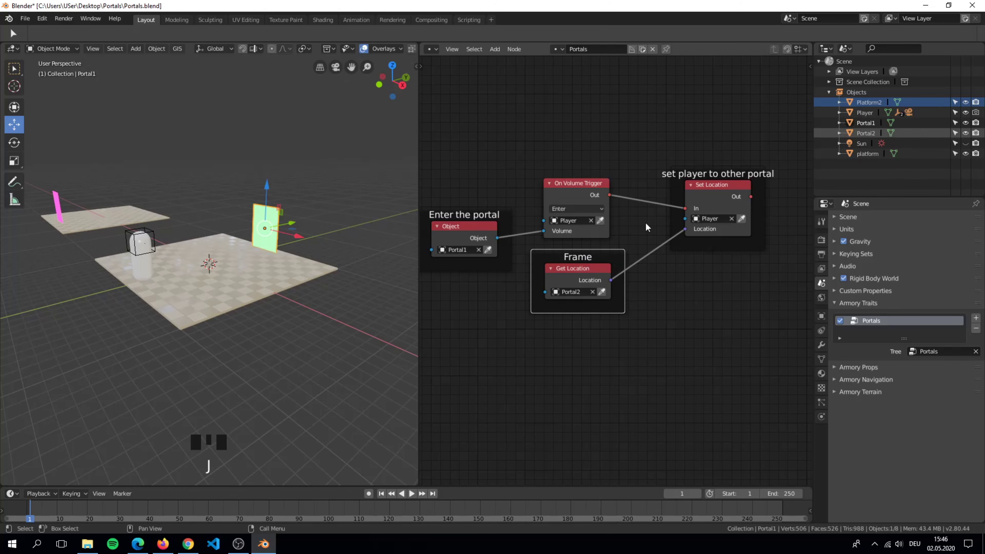
key("n")
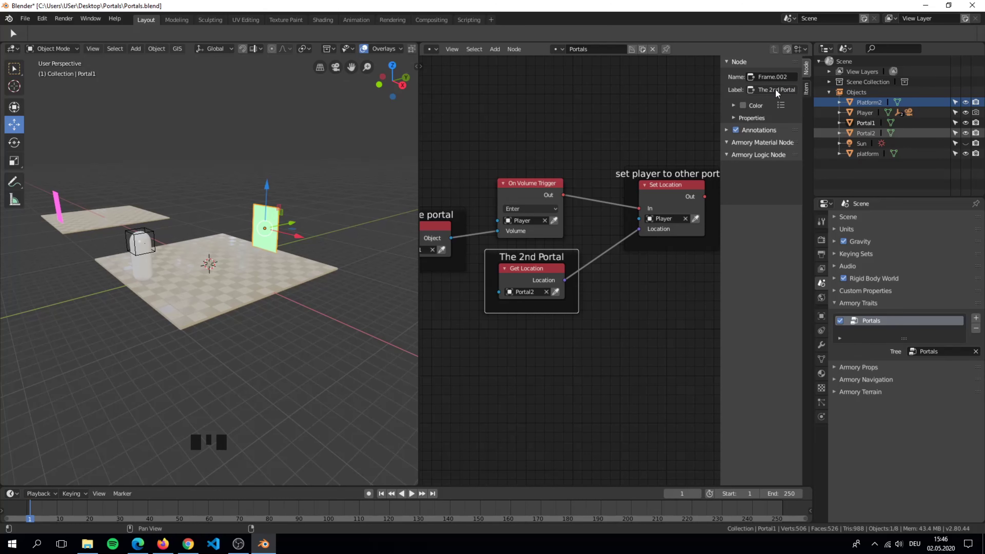
key("n")
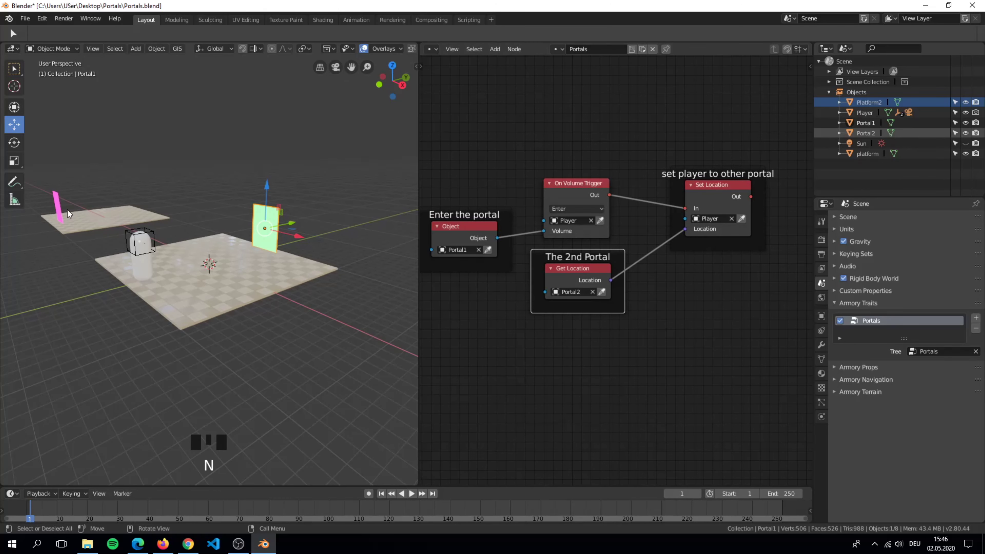
left_click(58, 207)
left_click(866, 133)
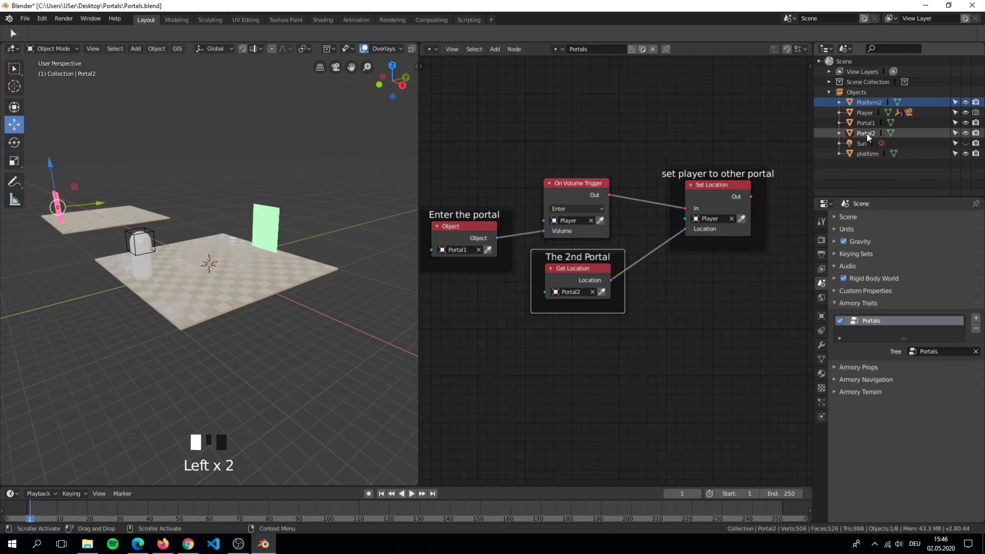
- Move the "The 2nd Portal" frame with its Get Location node directly below the "Enter the portal" frame
left_click(583, 257)
scroll(601, 256, "down", 2)
middle_click_drag(588, 246, 628, 258)
left_click_drag(622, 280, 537, 300)
scroll(622, 299, "up", 3)
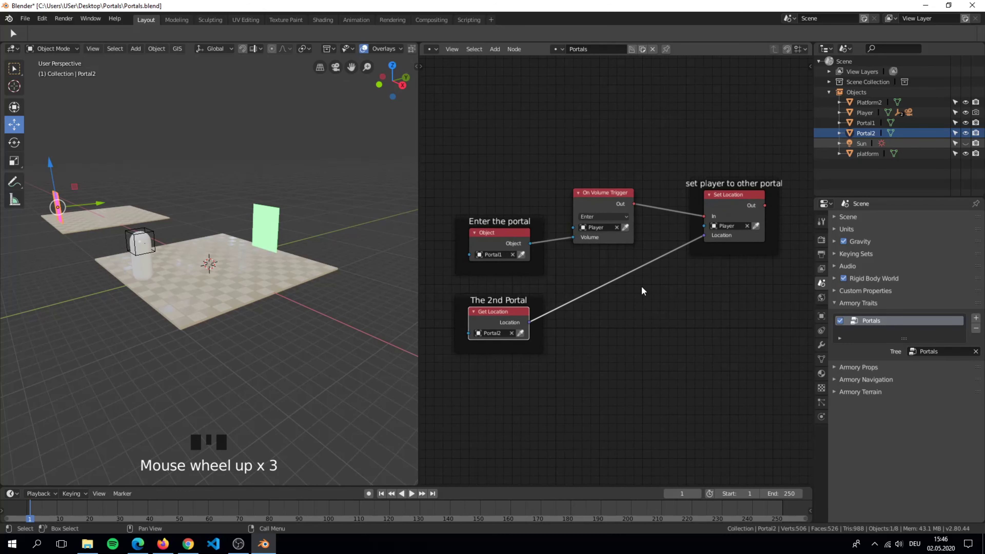
middle_click_drag(643, 291, 635, 271)
key("shift+a")
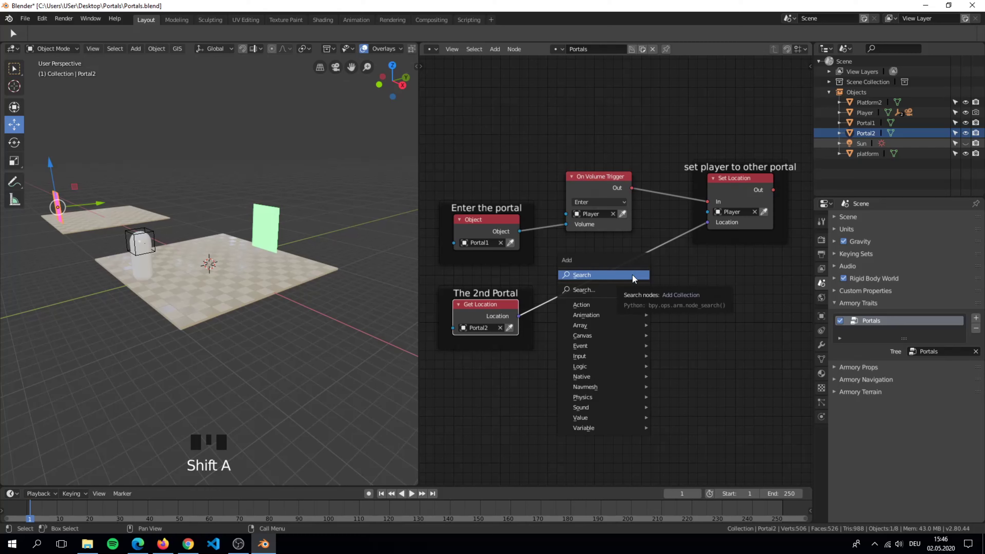
left_click(633, 275)
left_click(632, 274)
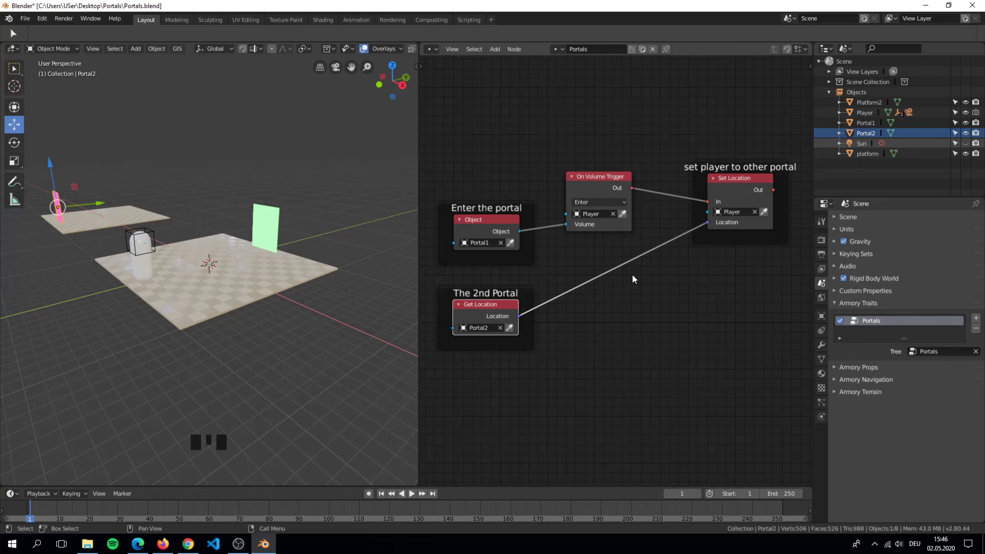
middle_click_drag(632, 274, 652, 277)
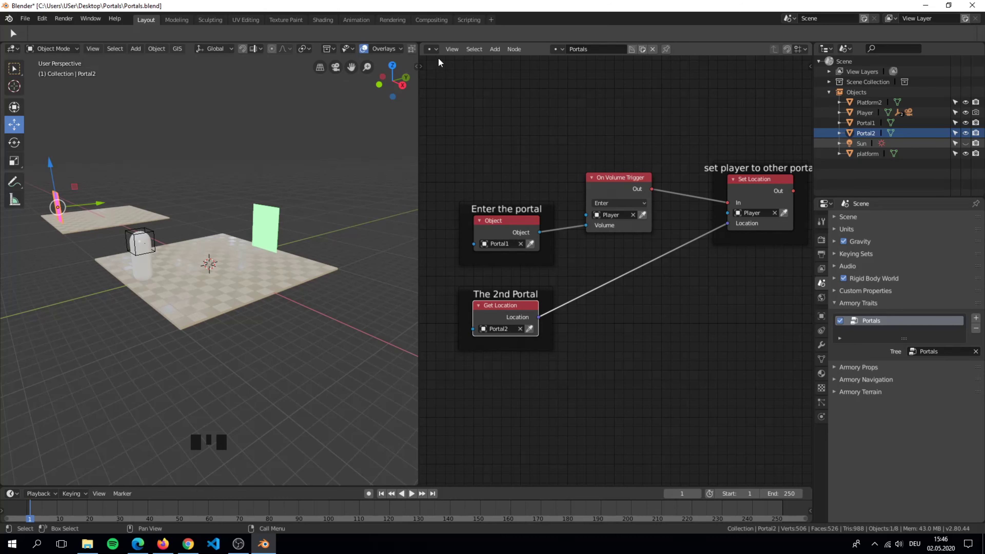
mouse_move(443, 65)
middle_mouse_down()
mouse_move(452, 90)
mouse_move(441, 81)
middle_mouse_up()
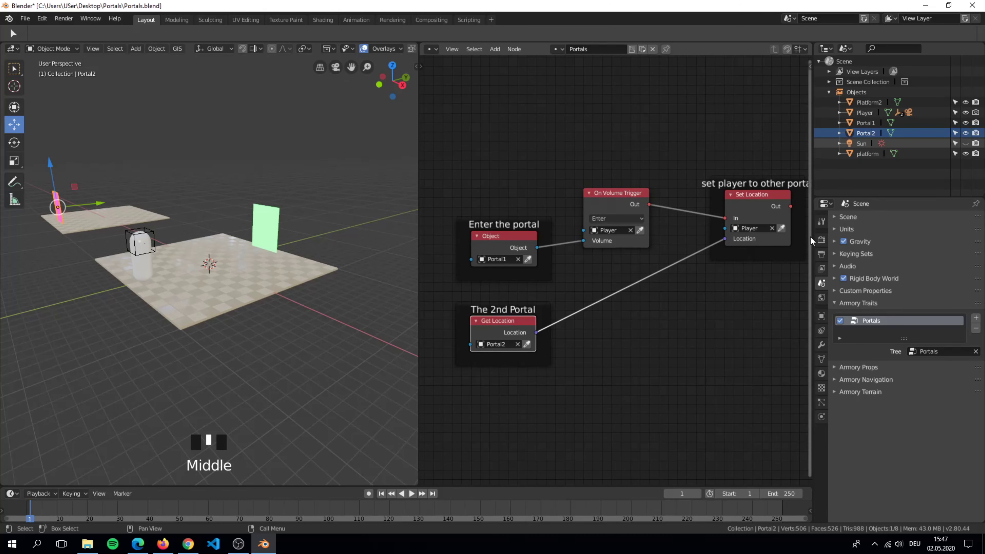
- Run the game in the Armory player and walk through the green portal to test the teleport to the pink one
left_click(821, 239)
left_click(854, 248)
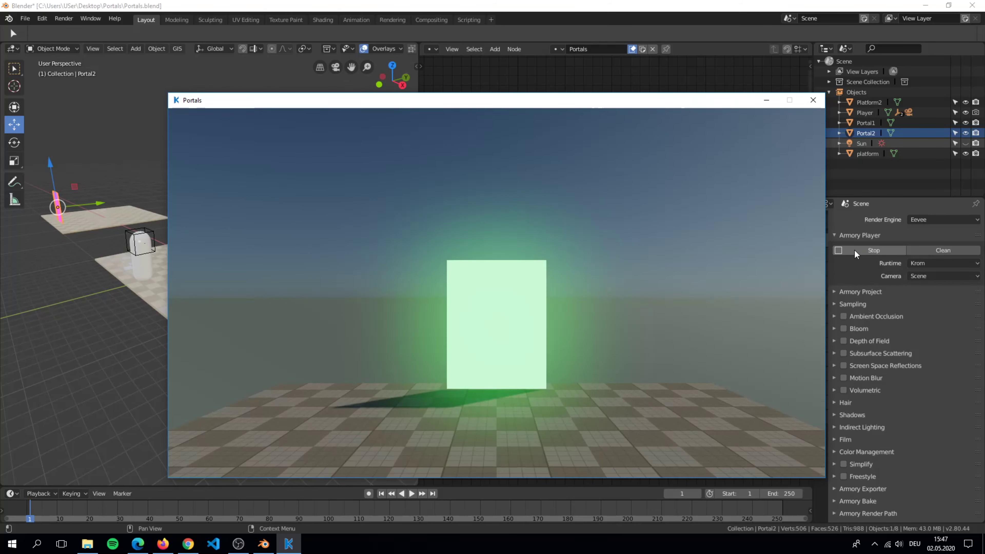
left_click(814, 258)
key("w")
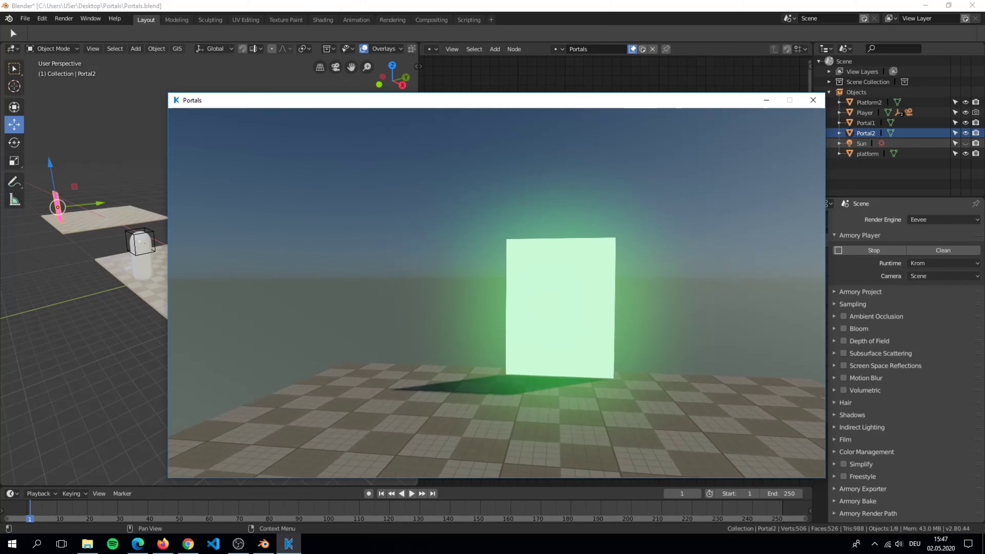
key("w")
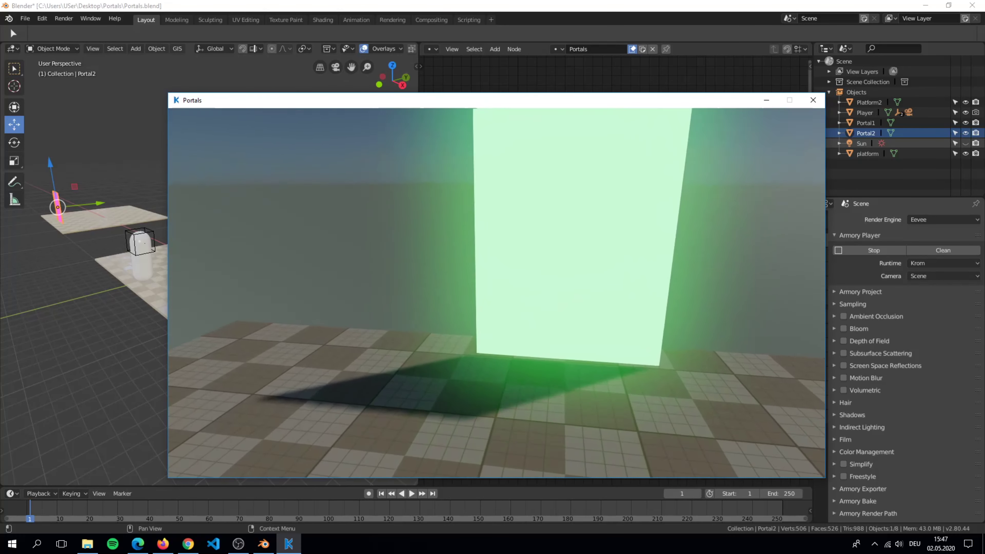
key("w")
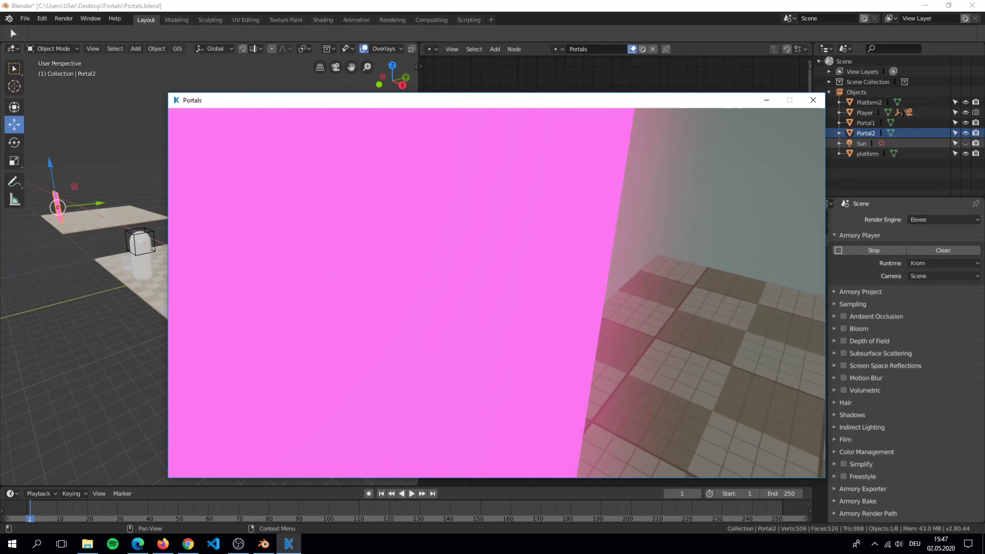
key("w")
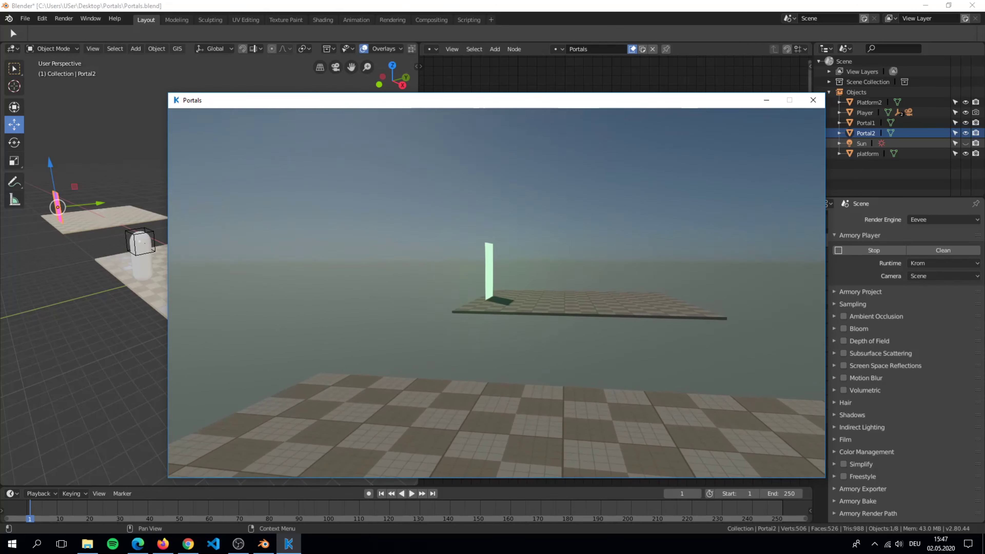
key("w")
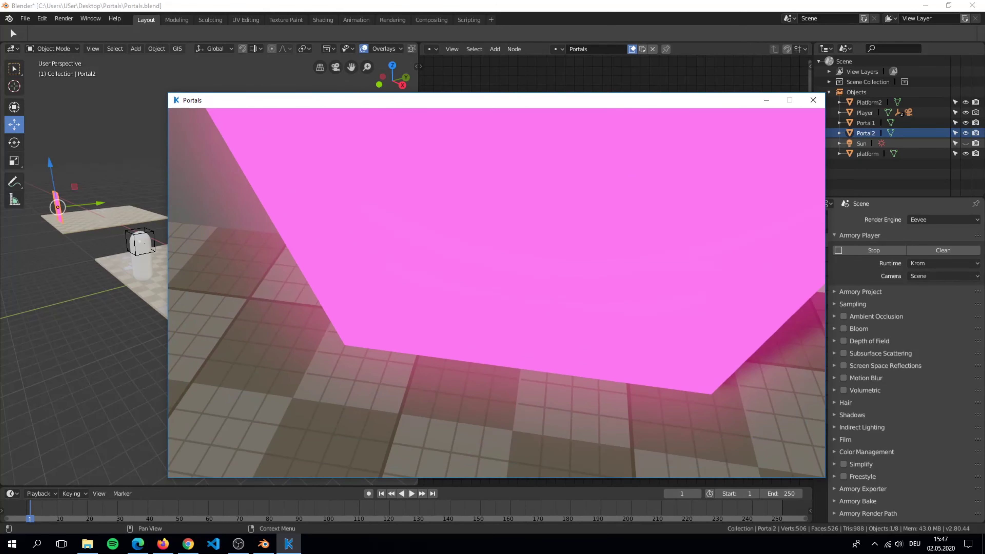
key("w")
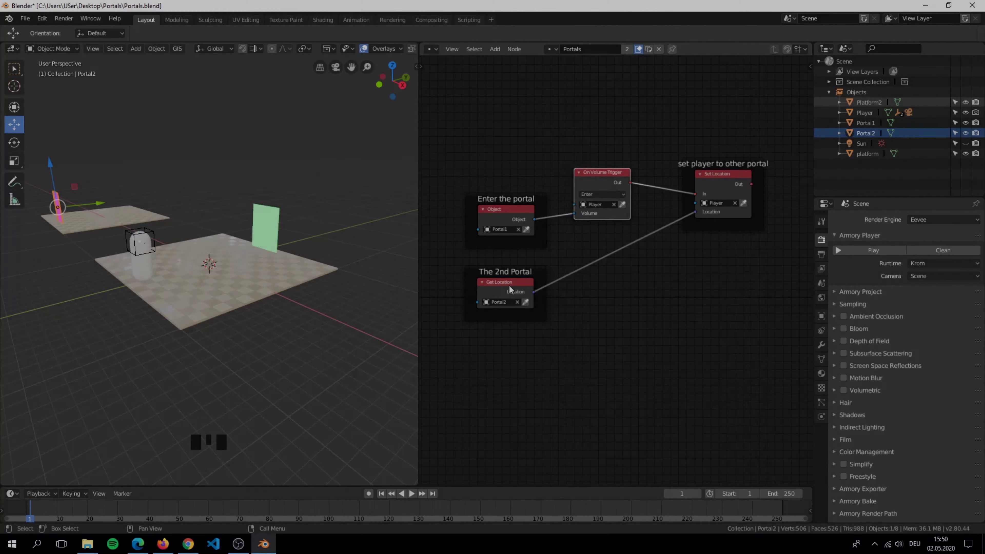
- Copy the Object, Get Location, On Volume Trigger and Set Location nodes and place the pasted set below the originals
left_click(508, 285)
left_click(513, 211, "shift")
left_click(596, 183, "shift")
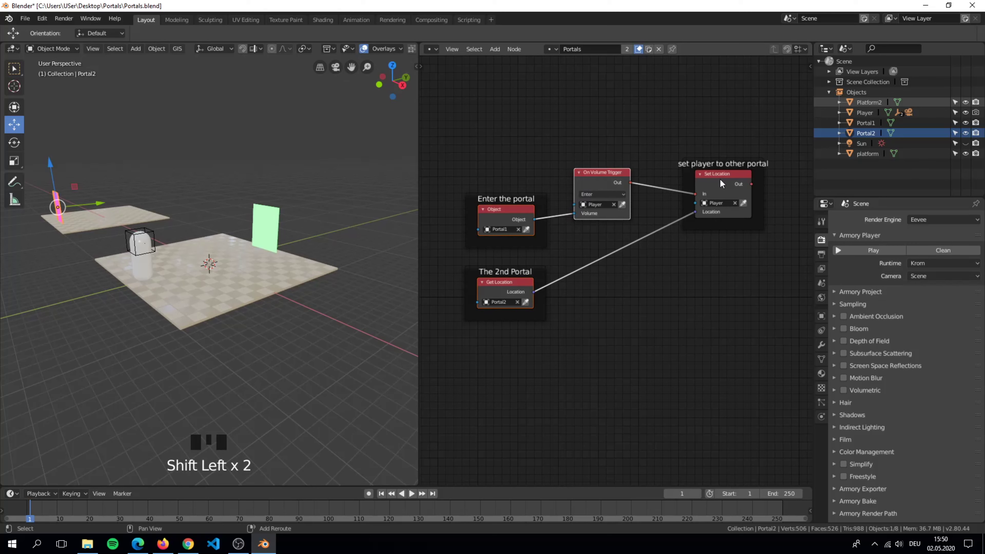
left_click(719, 178, "shift")
right_click(607, 178)
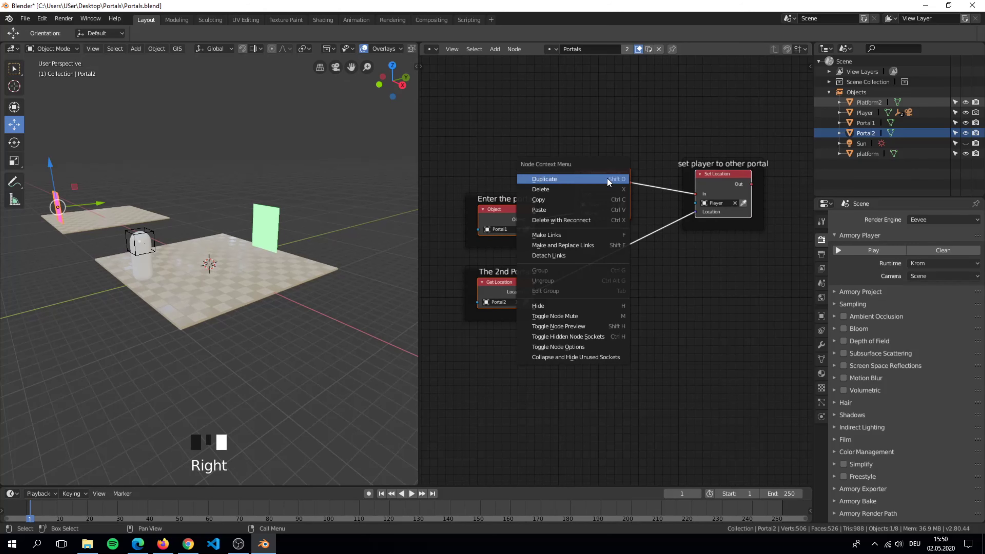
left_click(608, 199)
right_click(606, 302)
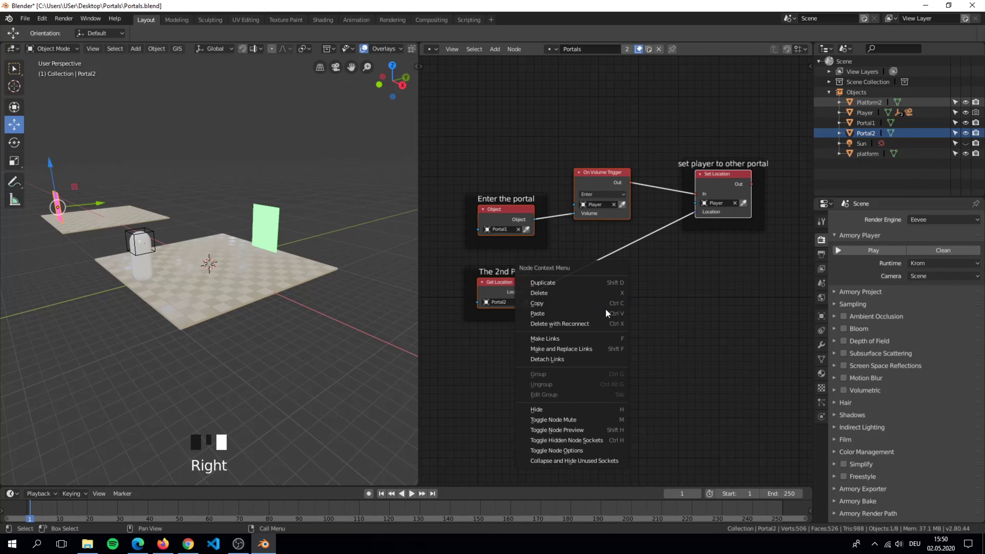
left_click(601, 313)
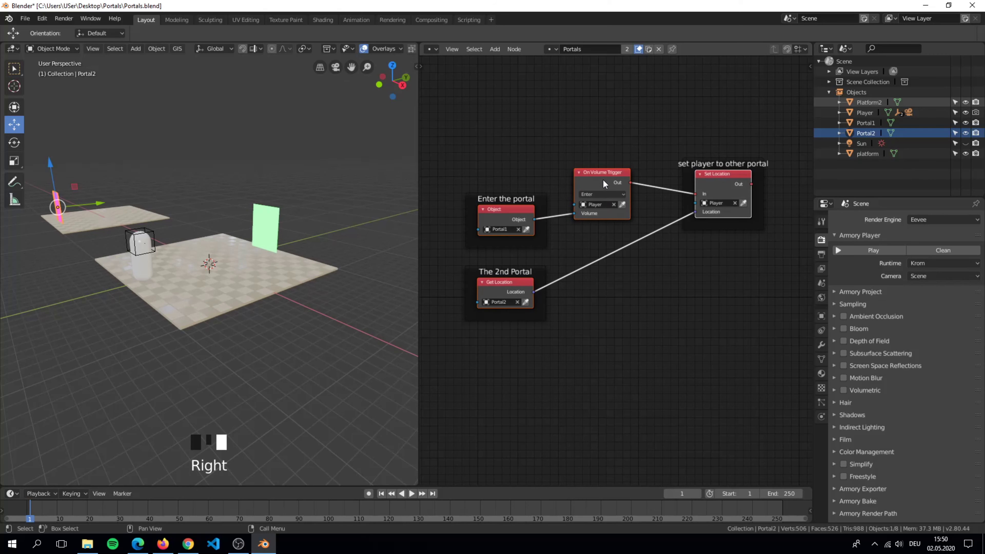
key("g")
left_click(607, 340)
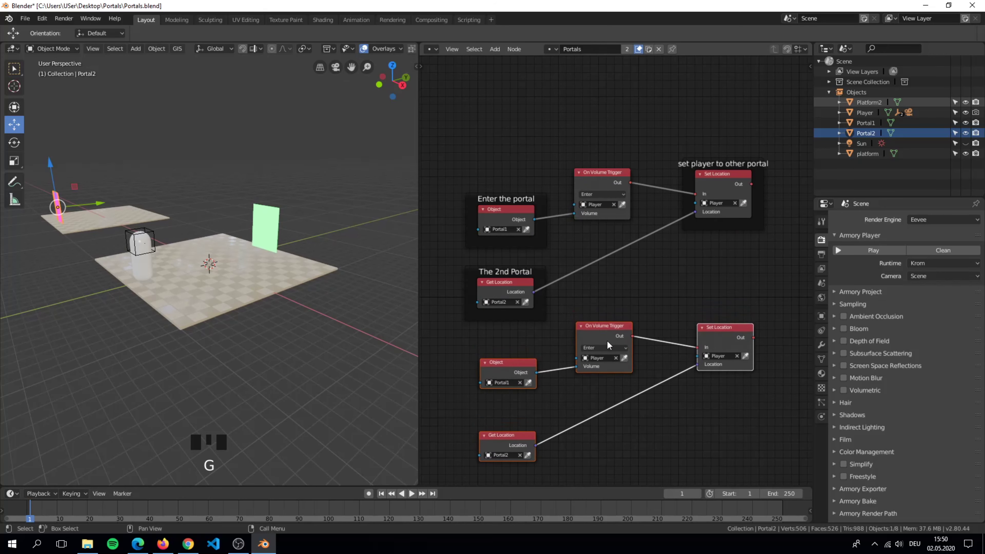
middle_click_drag(608, 341, 606, 200)
left_click(606, 200)
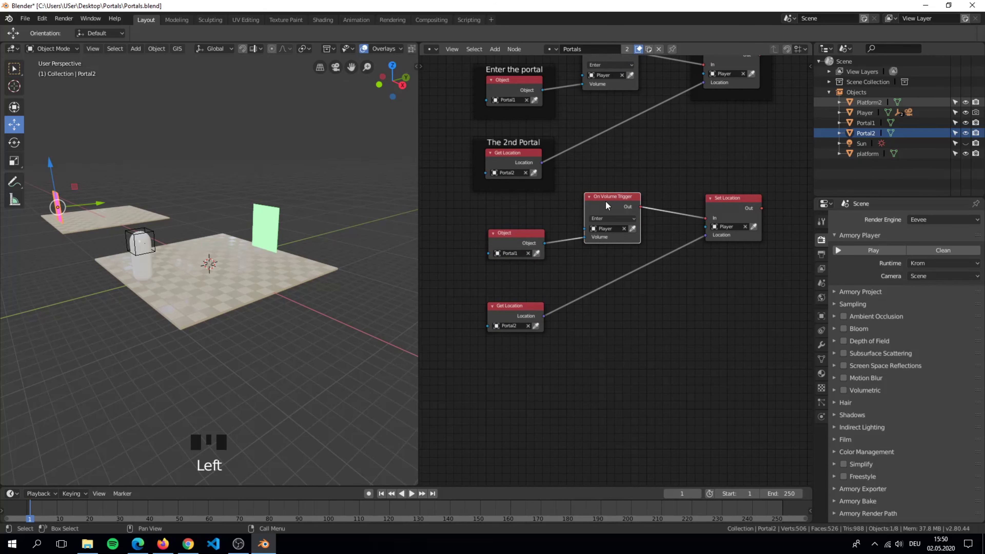
- Set the copied Object node to Portal2 and the copied Get Location node to Portal1, and save the file
left_click(512, 253)
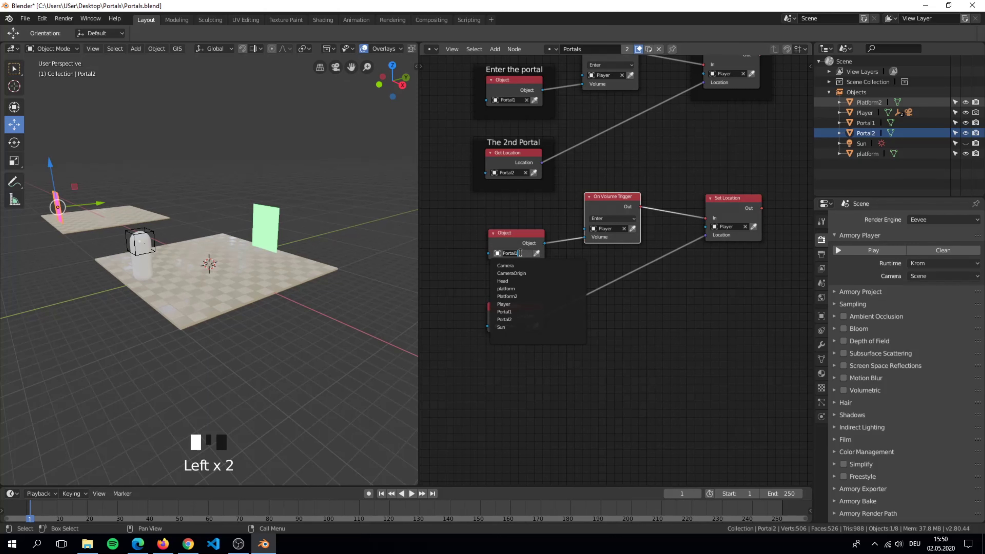
left_click(522, 314)
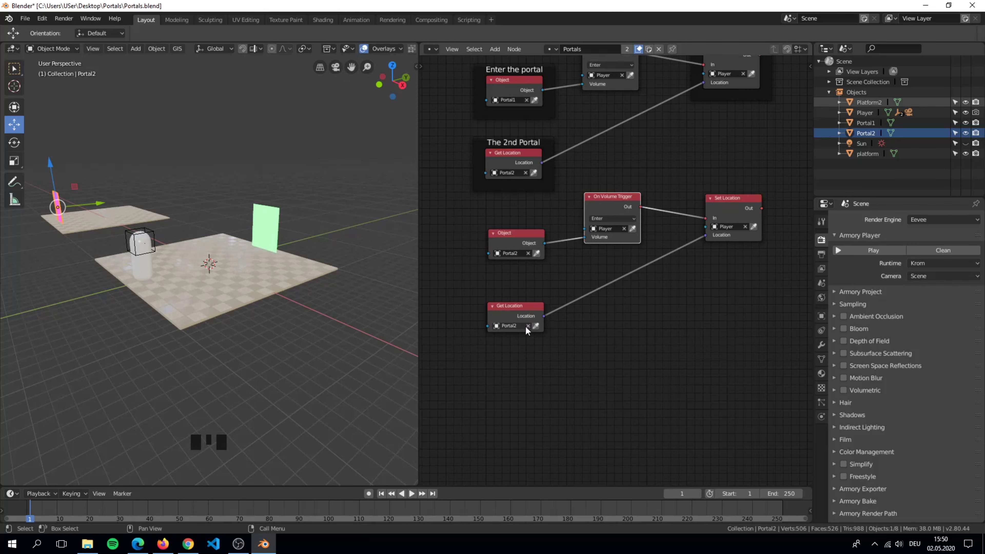
double_click(518, 326)
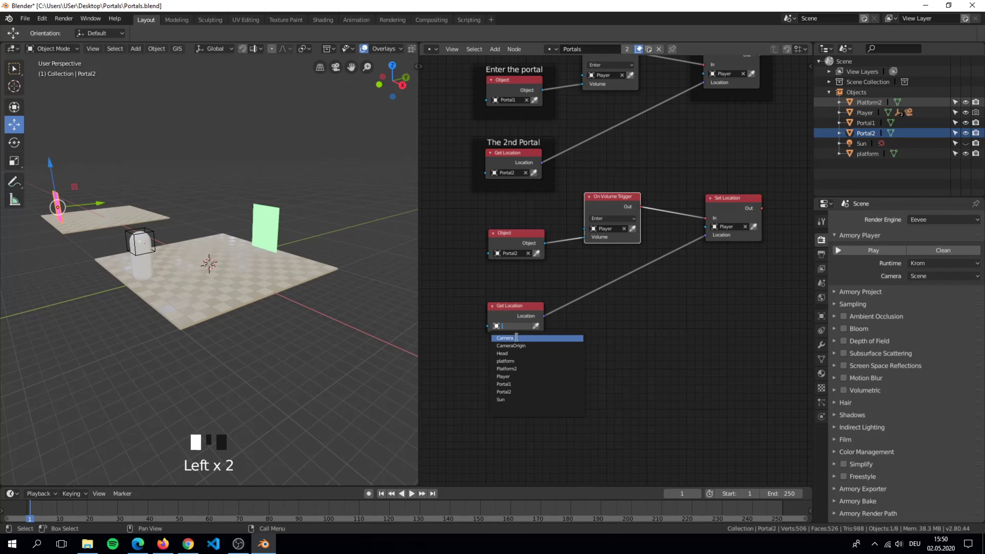
left_click(516, 385)
key("ctrl+s")
middle_click_drag(579, 255, 554, 315)
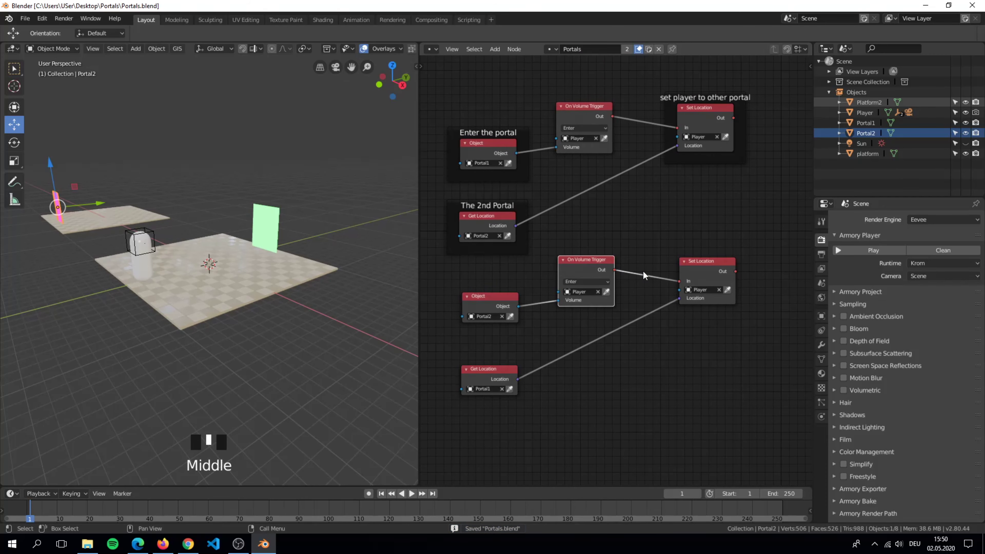
- Run the game, enter the green portal to test teleporting in both directions, and close the player window
left_click(838, 250)
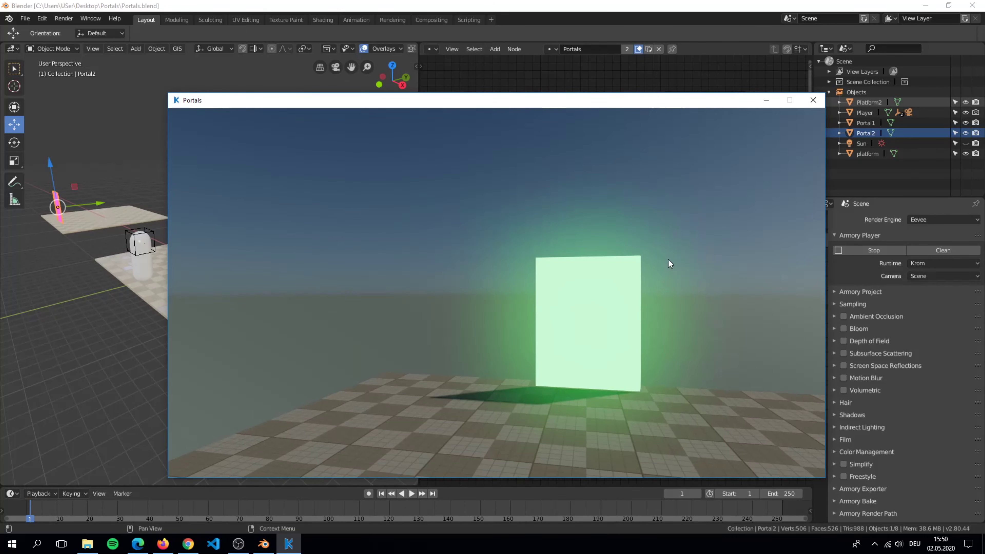
key("w")
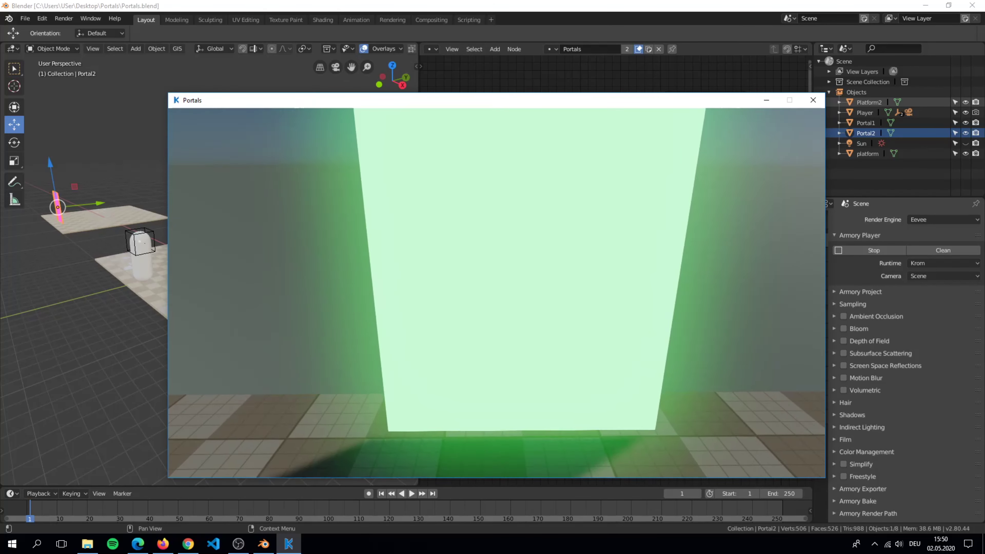
key("w")
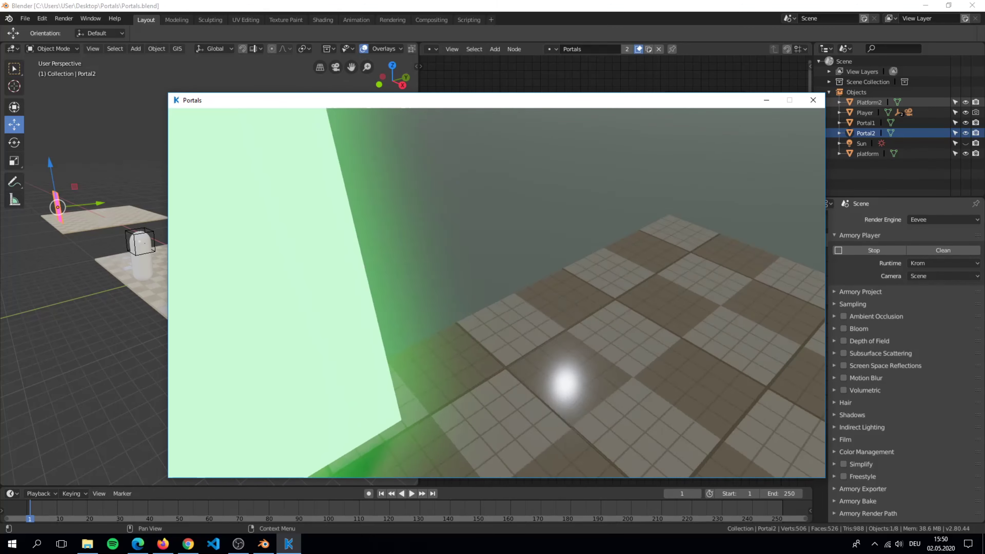
key("w")
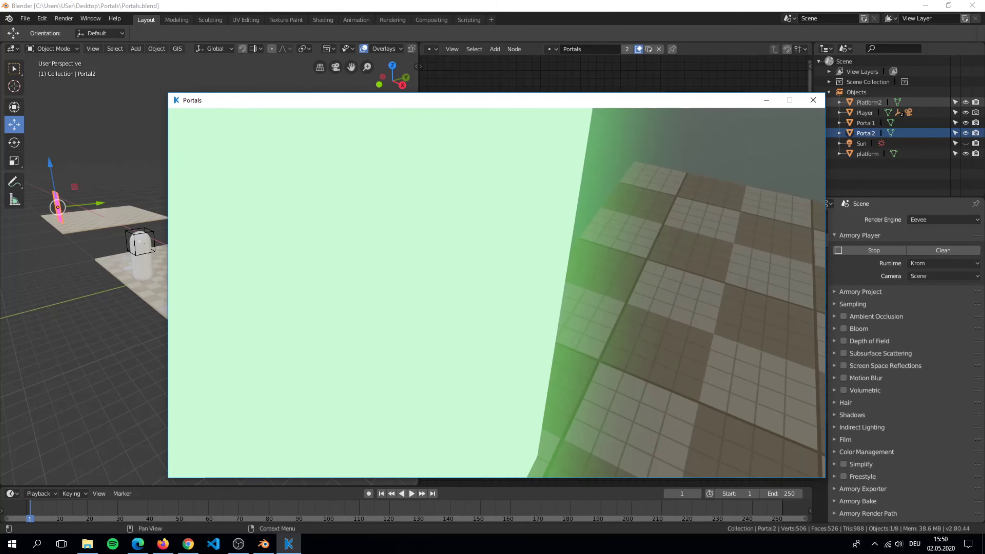
key("w")
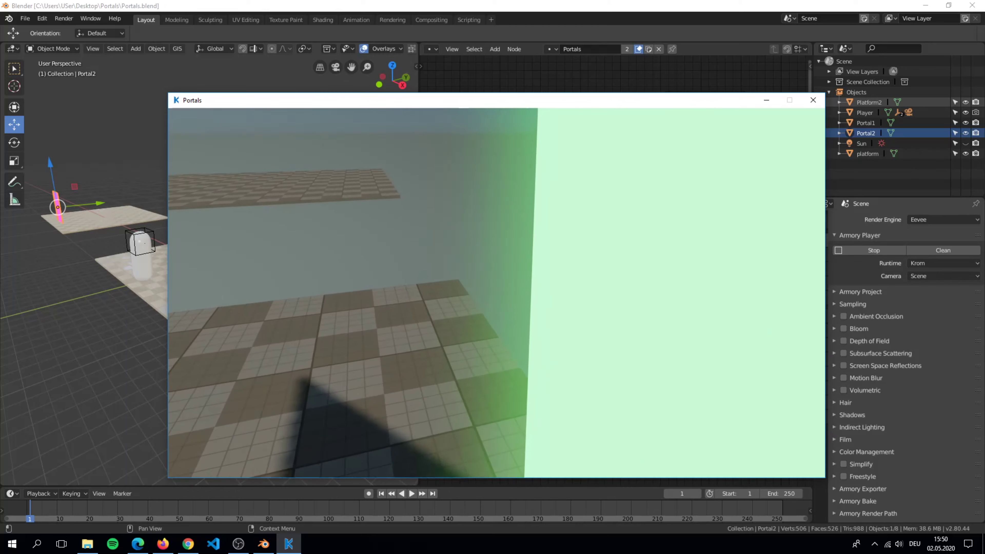
key("a")
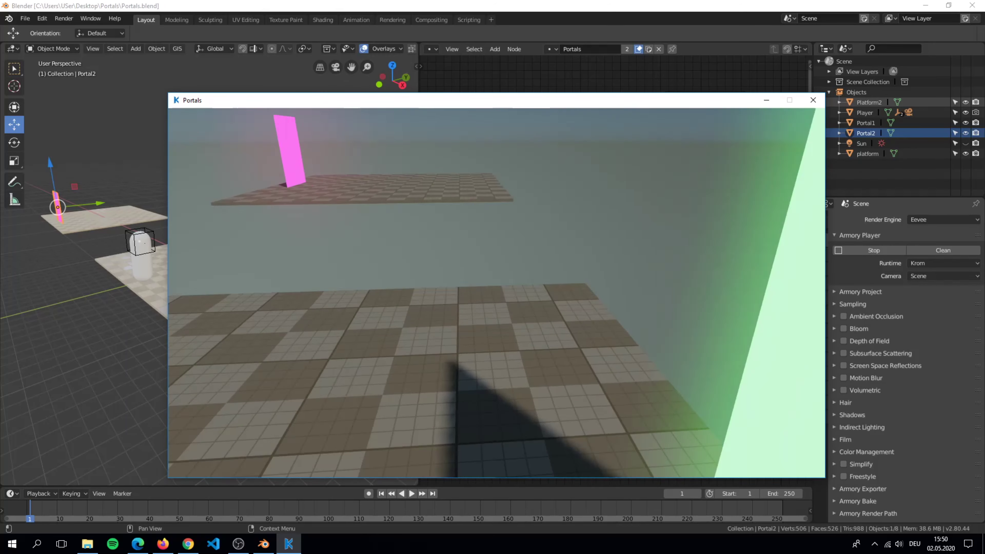
key("d")
key("a")
key("Escape")
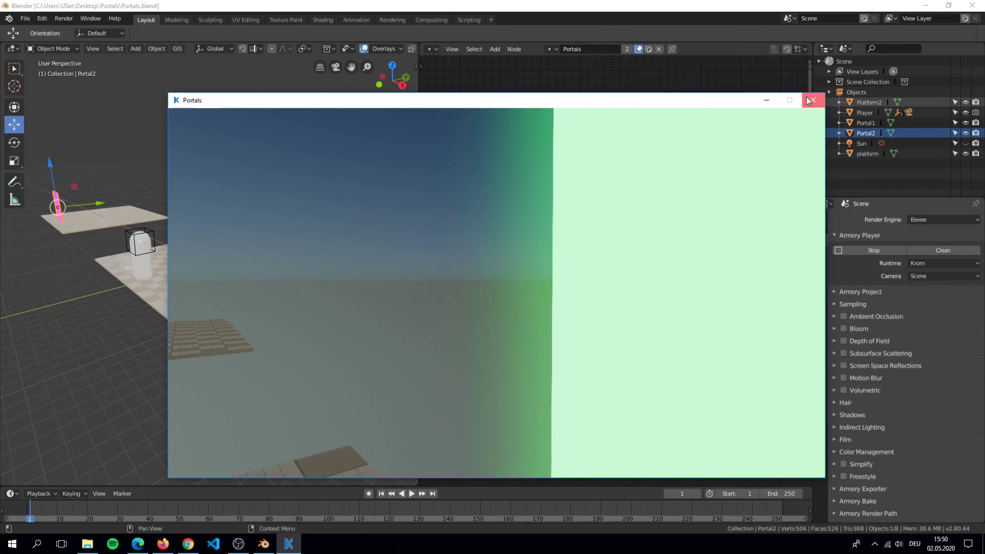
left_click(813, 100)
- Save the file and move the four copied nodes further down to make room below the original set
key("ctrl+s")
scroll(693, 203, "down", 2)
middle_click_drag(692, 203, 629, 189)
left_click(725, 407)
left_click_drag(725, 407, 490, 252)
key("g")
scroll(637, 167, "up", 3)
middle_click_drag(637, 169, 632, 244)
left_click(584, 151)
- Insert a Vector Math node into the link between the upper Get Location and Set Location nodes
key("shift+a")
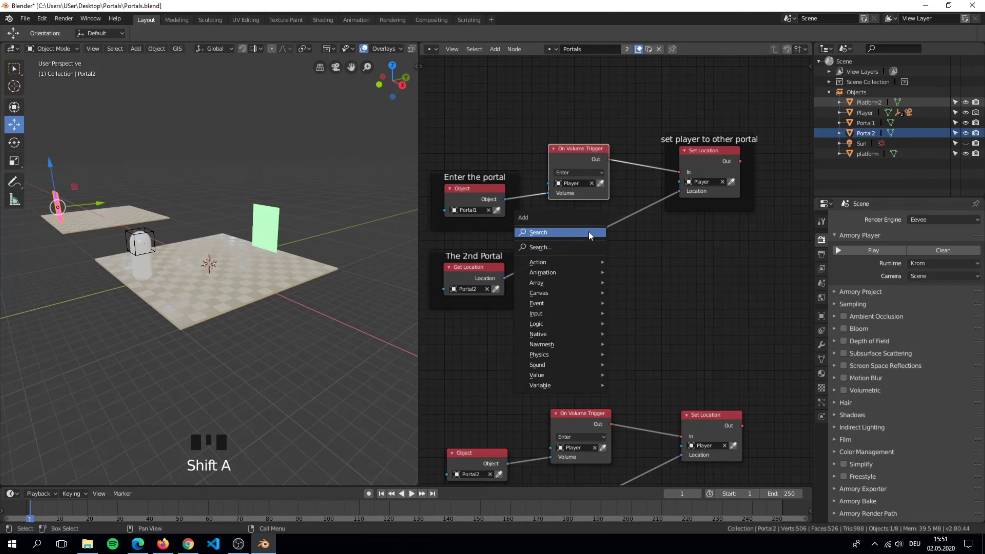
left_click(589, 232)
type("vect")
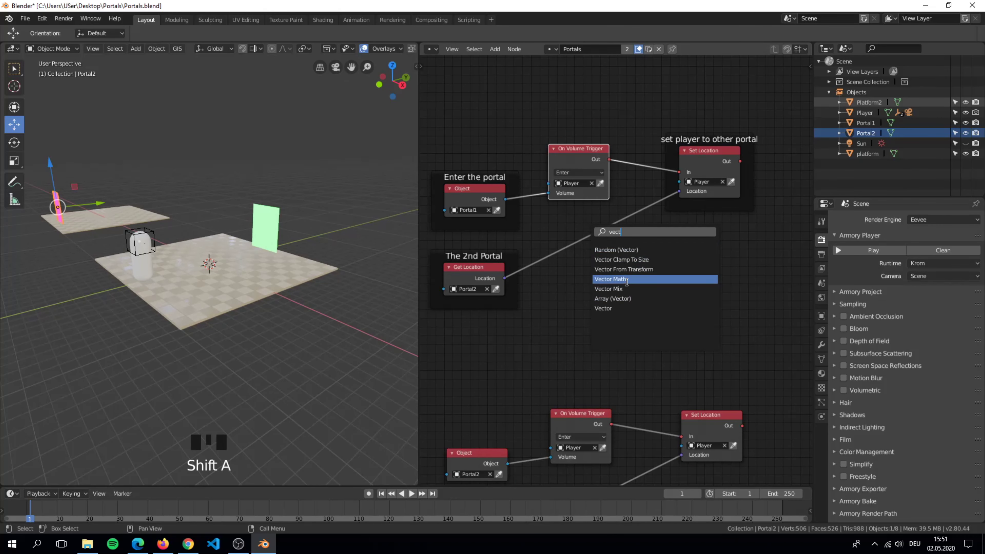
left_click(627, 279)
left_click(589, 251)
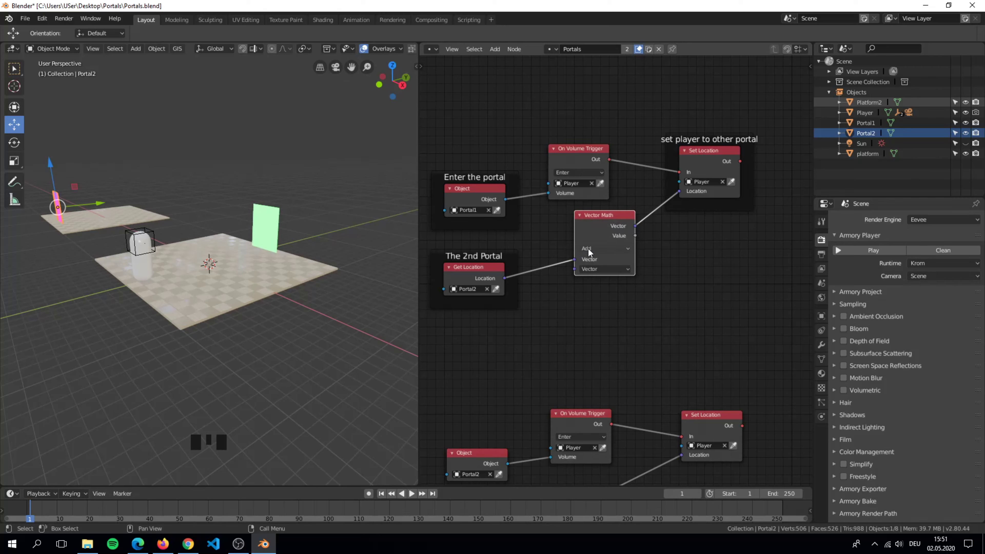
- Add a Vector node below the upper Get Location node and connect it to the second input of the Vector Math node
key("shift+a")
left_click(580, 290)
type("vect")
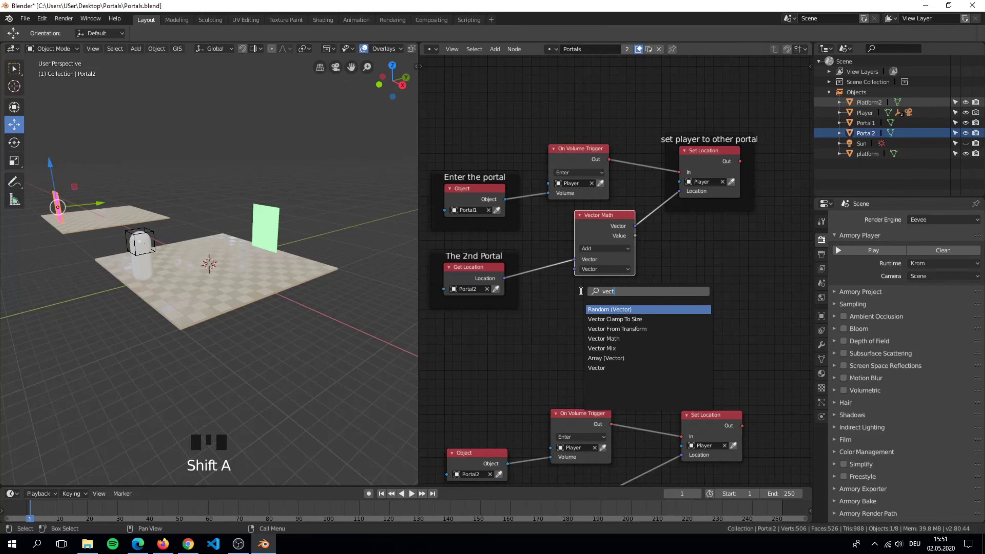
left_click(597, 368)
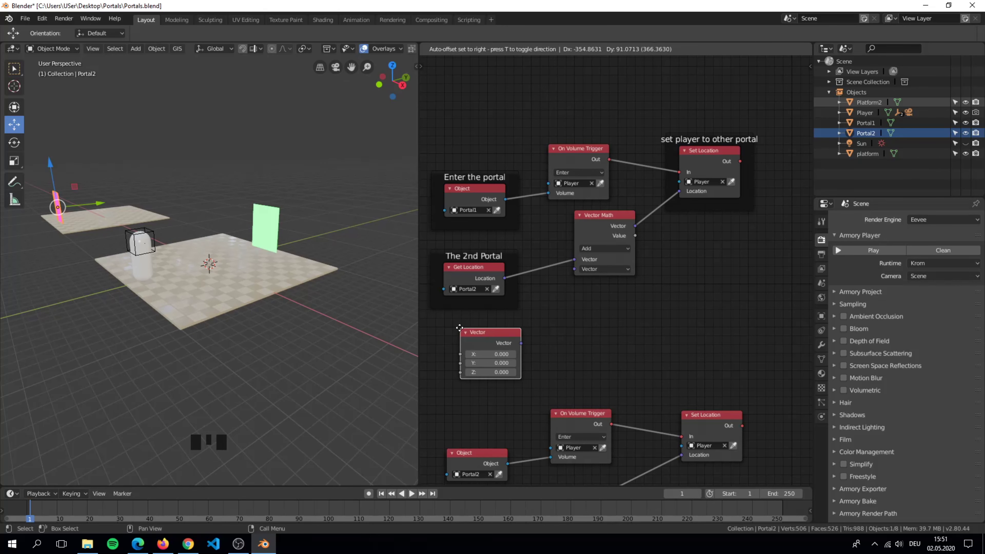
left_click(445, 328)
left_click_drag(507, 343, 516, 341)
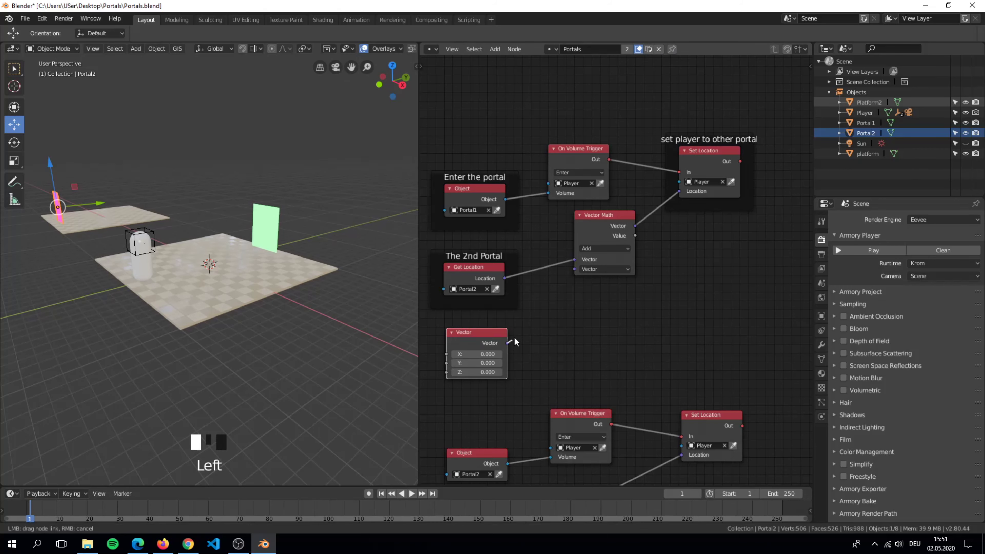
left_click_drag(561, 279, 573, 269)
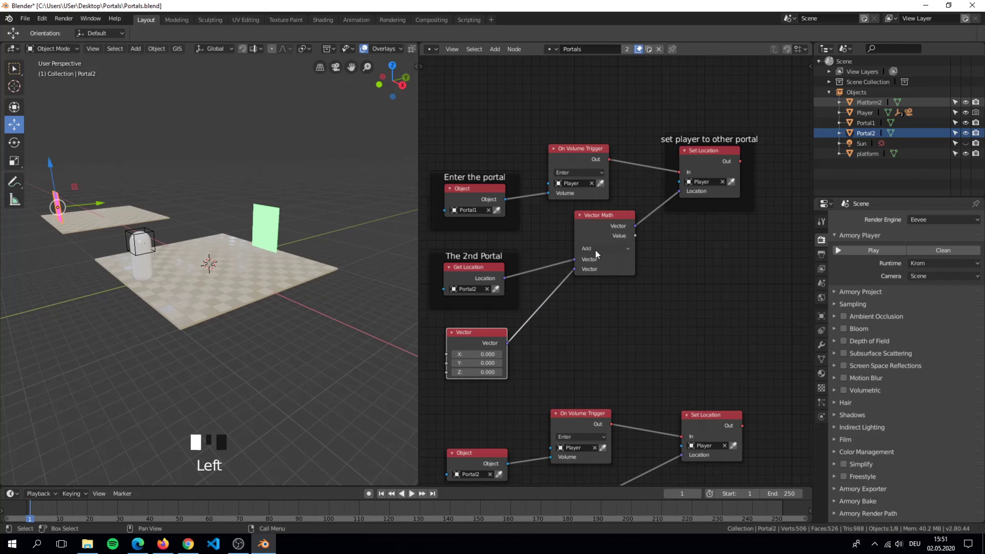
- Check Portal2's Y axis direction in the viewport and set the new Vector node's Y value to 6
middle_click_drag(624, 302, 710, 203)
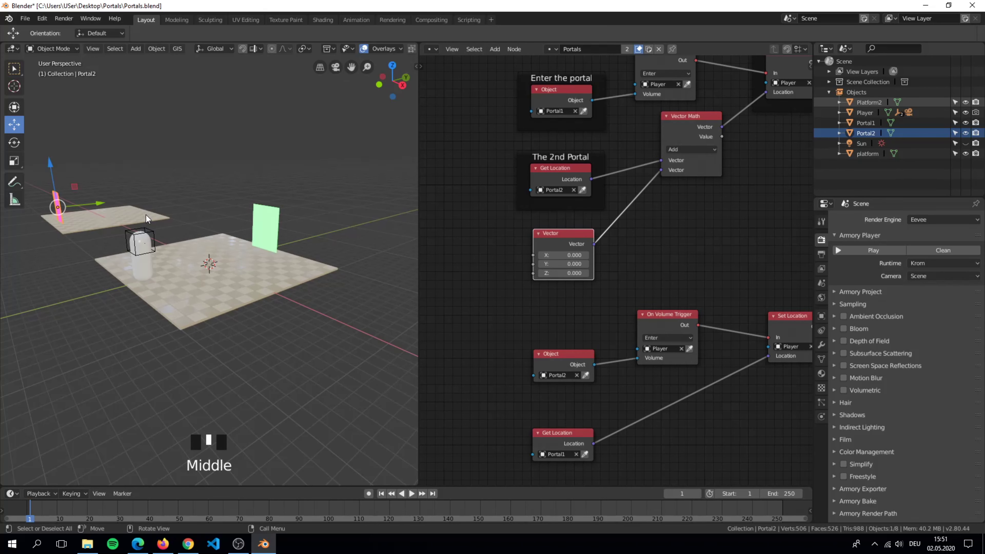
key("KP_Decimal")
middle_click_drag(135, 209, 226, 254)
scroll(243, 256, "up", 2)
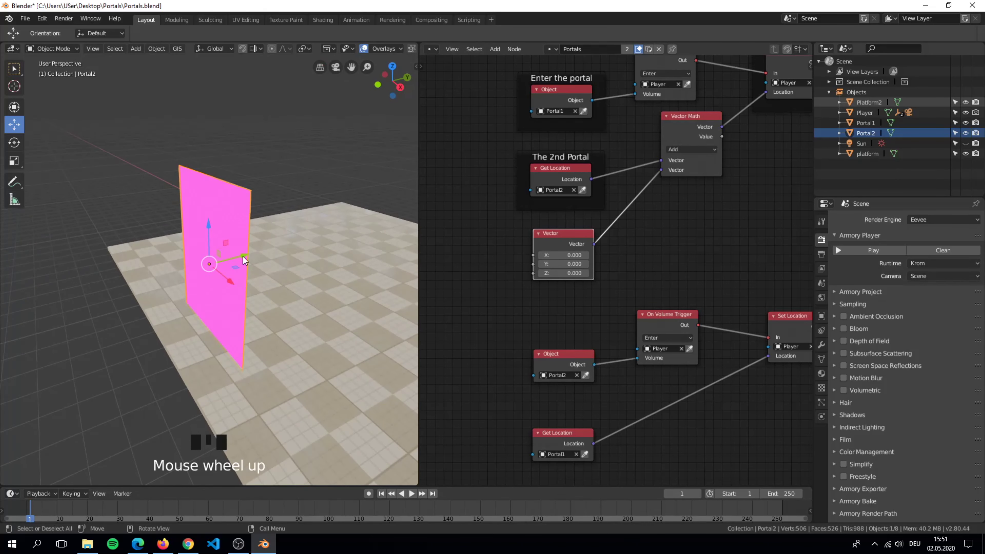
left_click(244, 256)
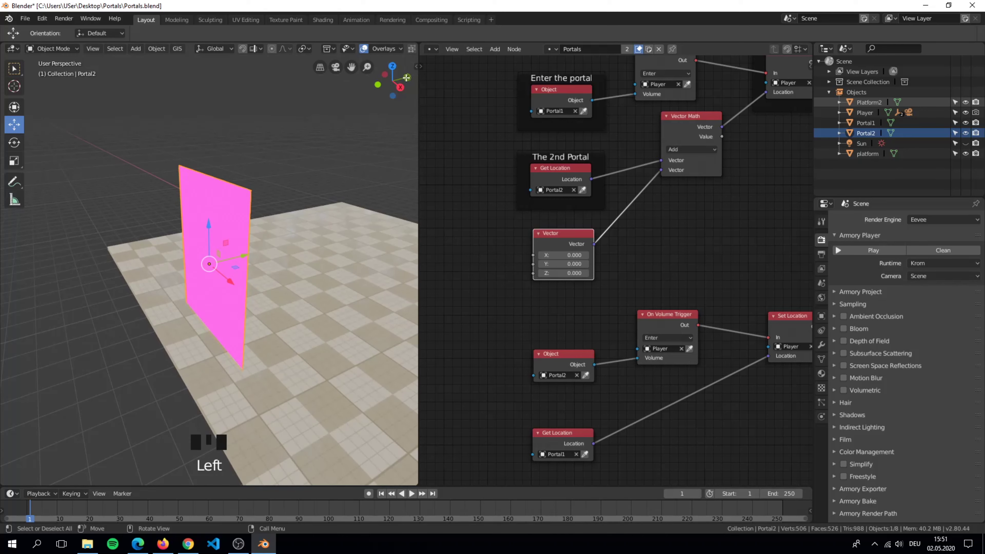
left_click(567, 265)
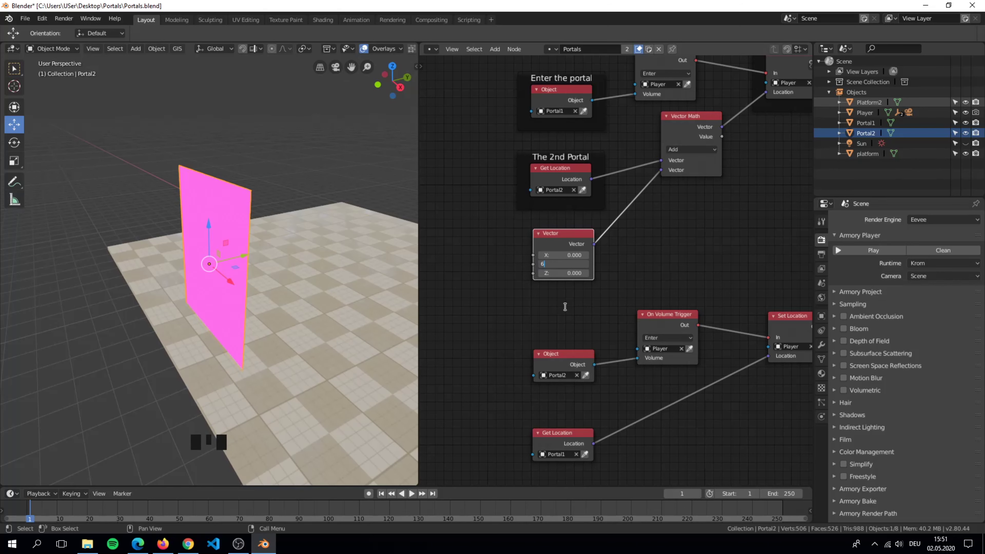
scroll(575, 249, "down", 3)
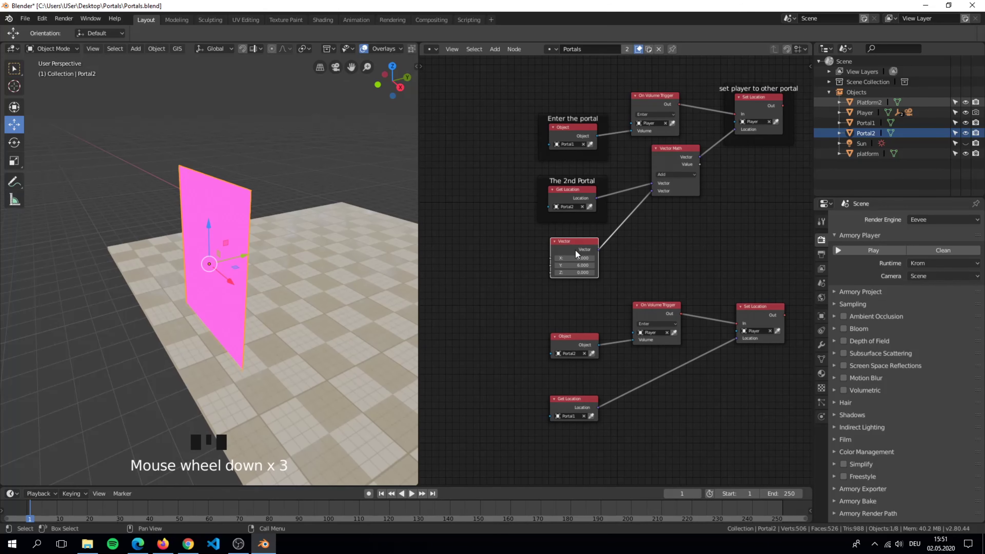
- Run the game, walk through the green portal to test the offset arrival at the pink portal, and close the player window
left_click(851, 250)
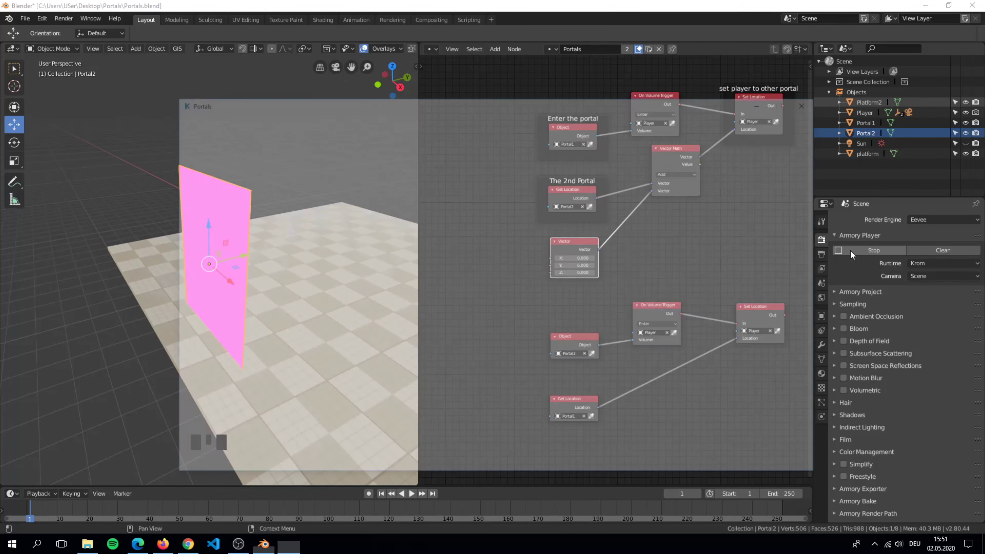
key("w")
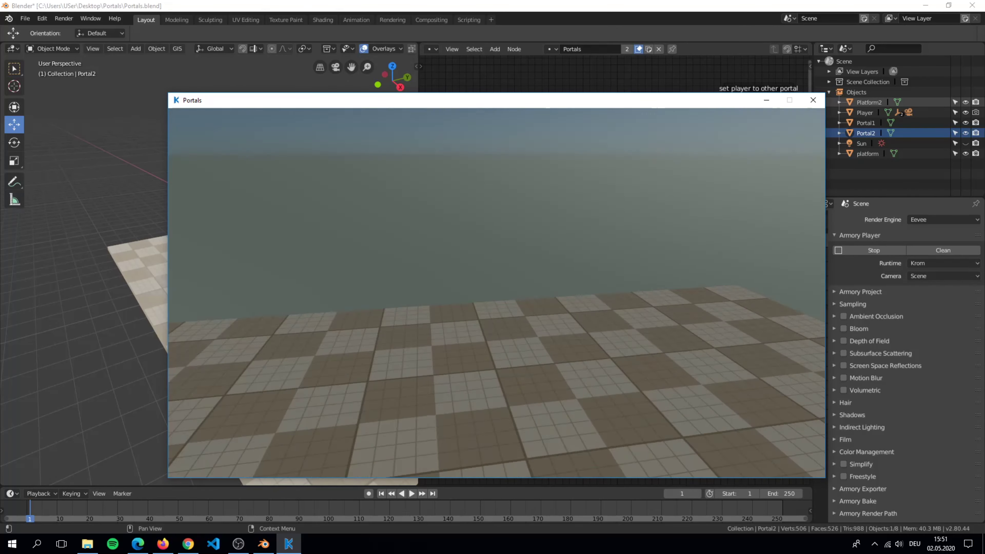
key("w")
key("w")
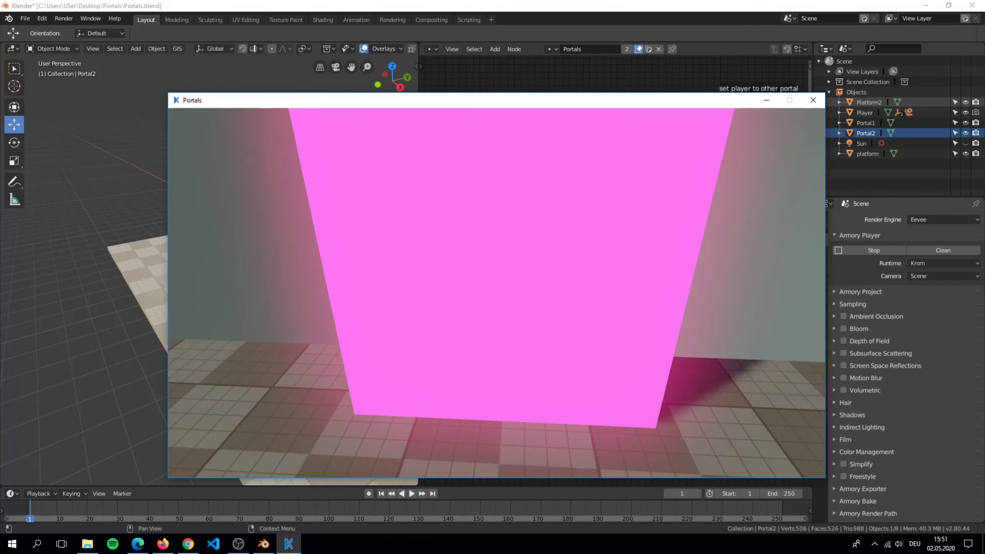
key("w")
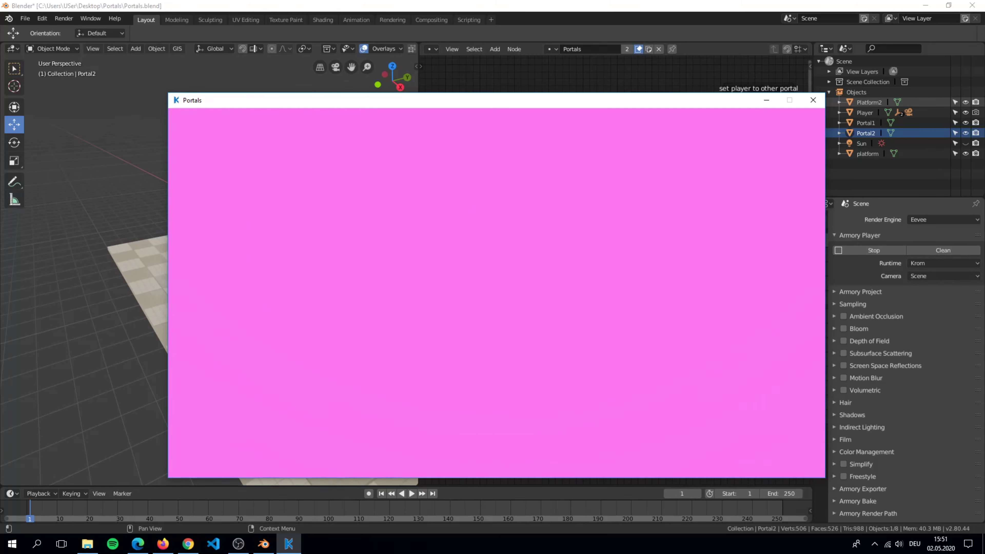
key("w")
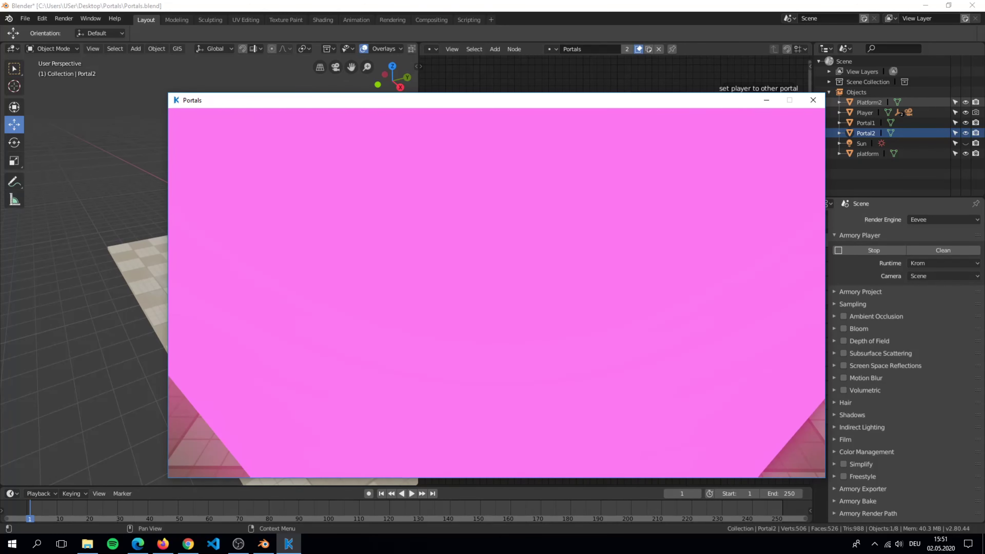
key("s")
key("Escape")
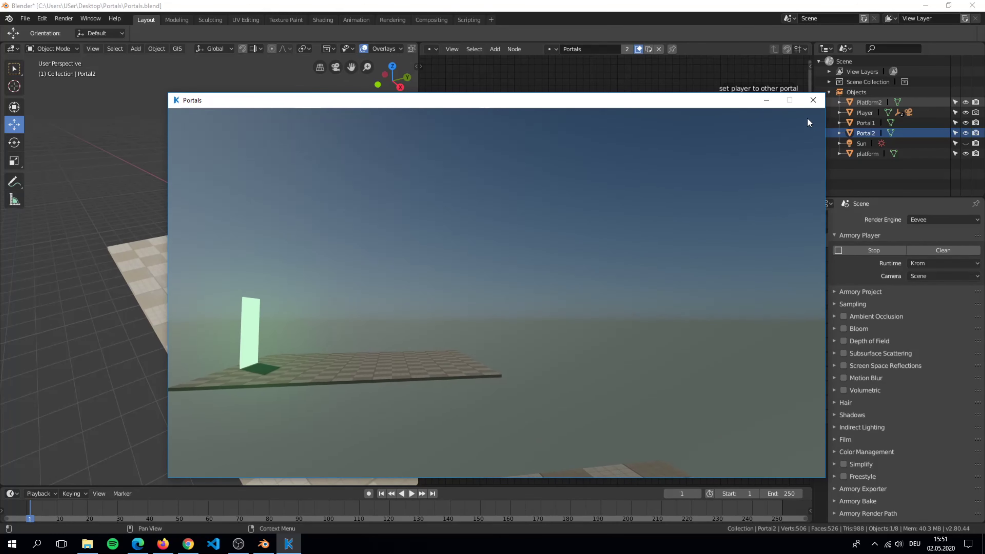
left_click(813, 99)
- Duplicate the Vector Math and Vector nodes together and place the copies beside the lower Get Location node
middle_click_drag(684, 205, 594, 131)
left_click(595, 75)
left_click(513, 159, "shift")
key("shift+d")
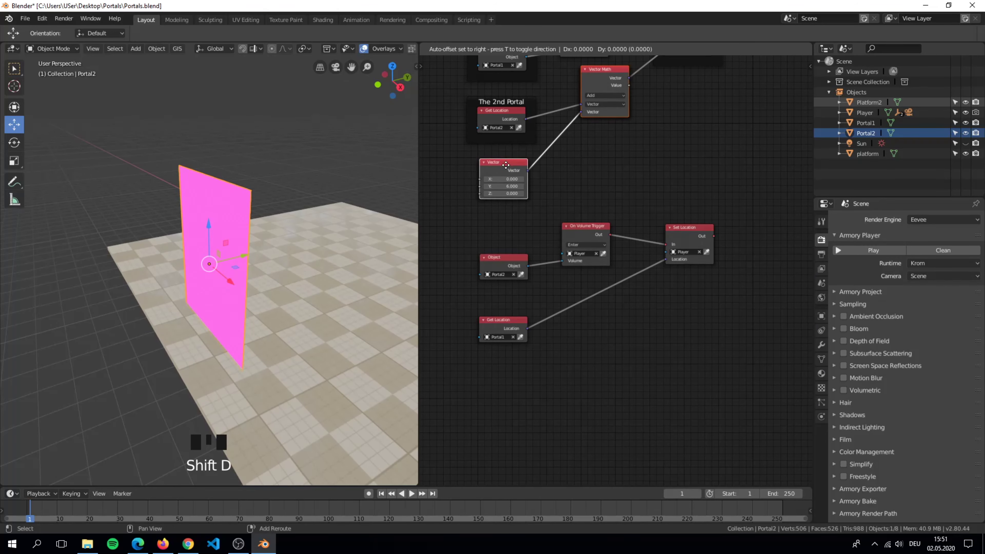
left_click(539, 355)
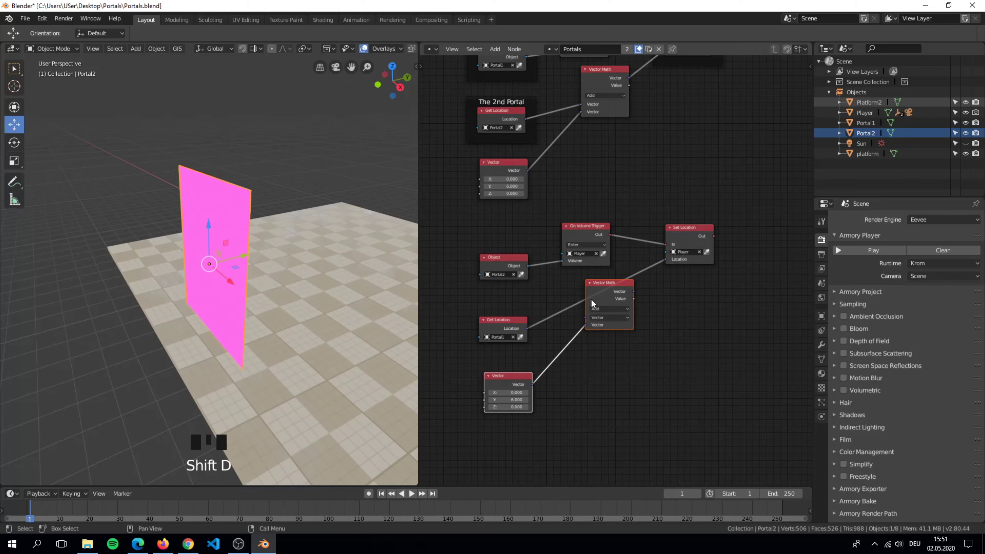
- Wire the copied Vector Math node between the lower Get Location node and the Location input of the lower Set Location node
left_click(584, 307)
left_click_drag(586, 318, 528, 329)
left_click_drag(634, 292, 666, 259)
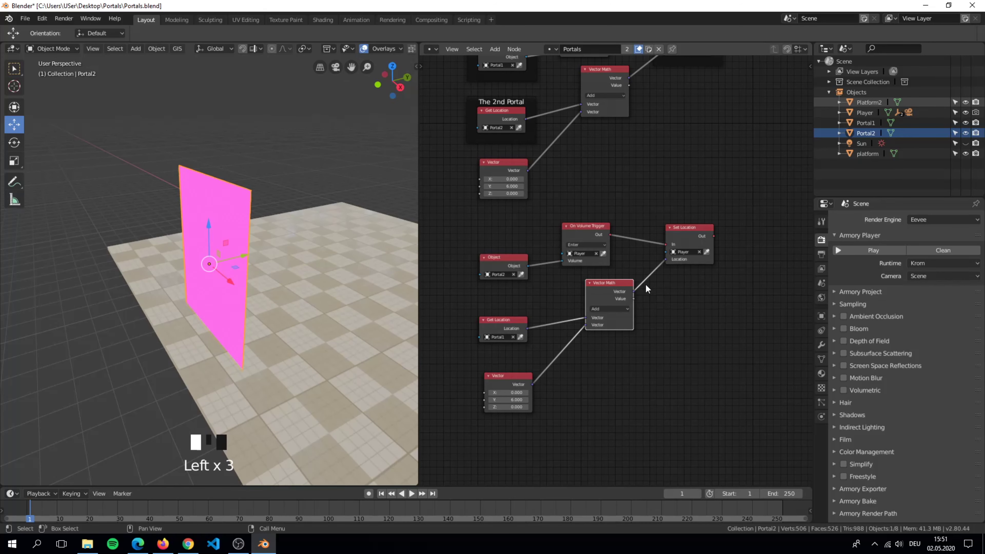
- Check Portal1's Y axis direction in the viewport, set the copied Vector node's Y value to -6, and save the file
scroll(308, 232, "down", 12)
left_click(329, 293)
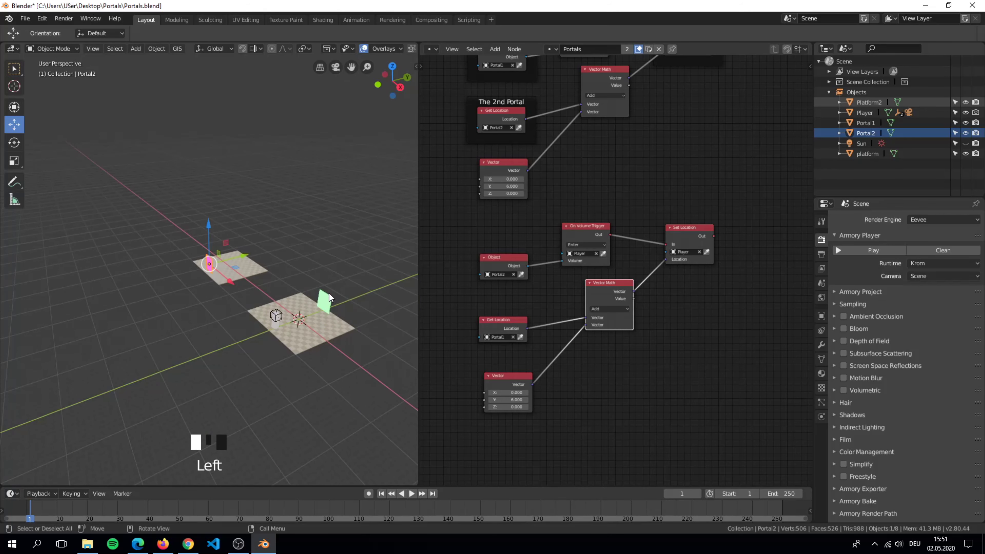
key("KP_Decimal")
scroll(272, 268, "down", 3)
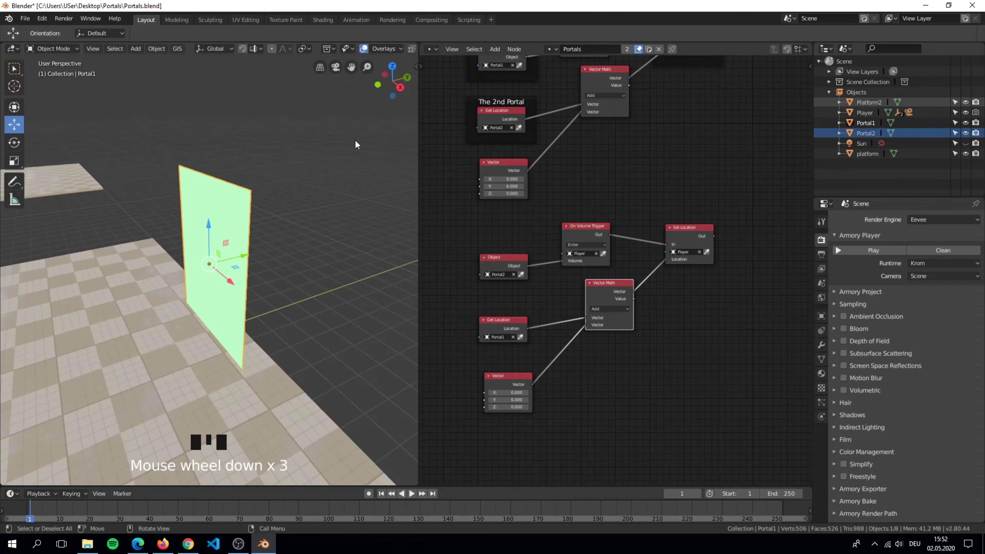
left_click(235, 256)
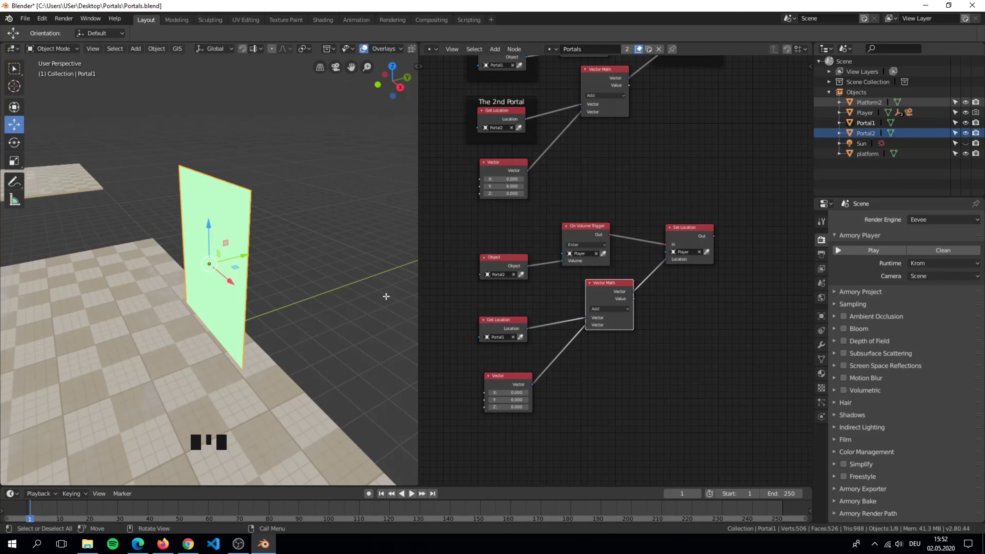
middle_click_drag(520, 360, 586, 231)
scroll(586, 231, "up", 3)
left_click(558, 278)
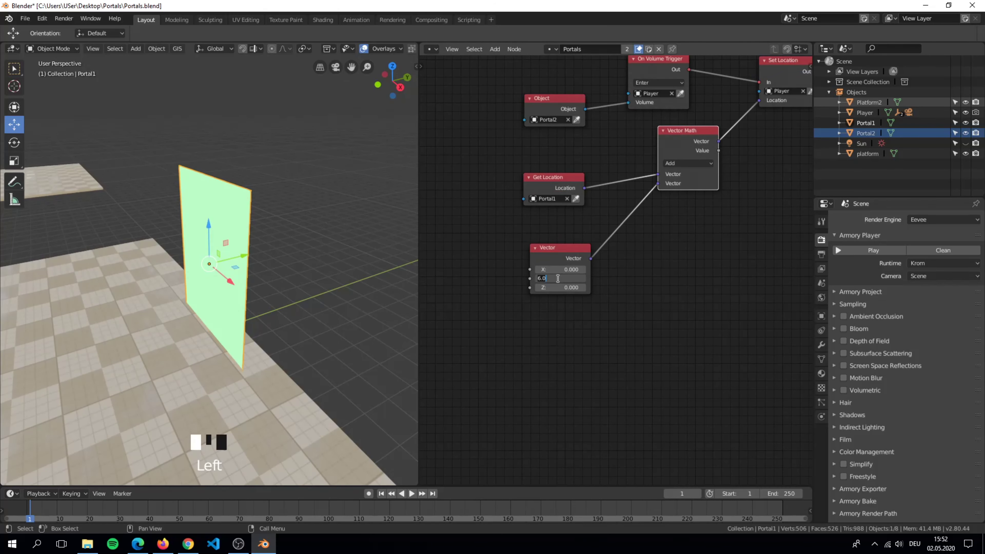
key("ctrl+s")
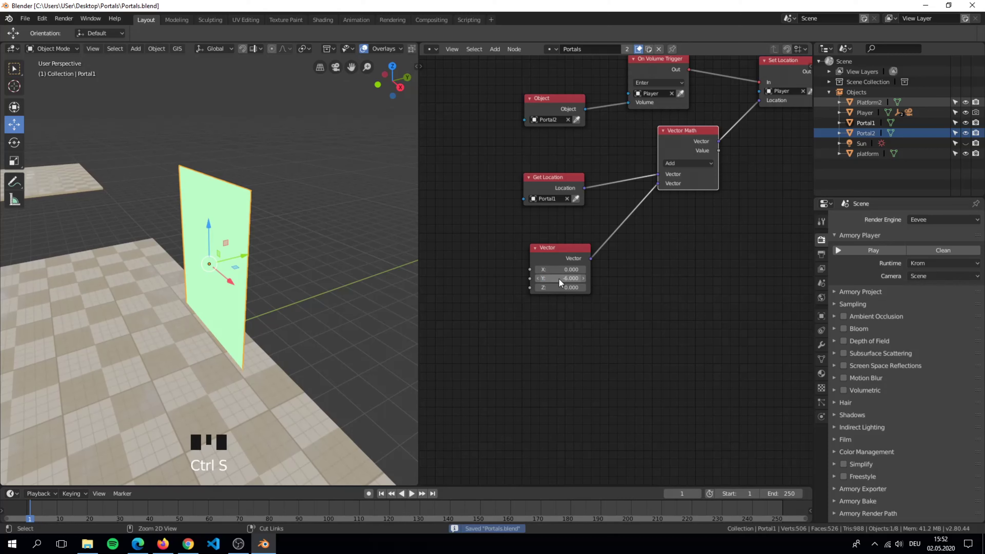
- Run the game and walk through the green and pink portals repeatedly to test the offset teleporting in both directions
left_click(847, 252)
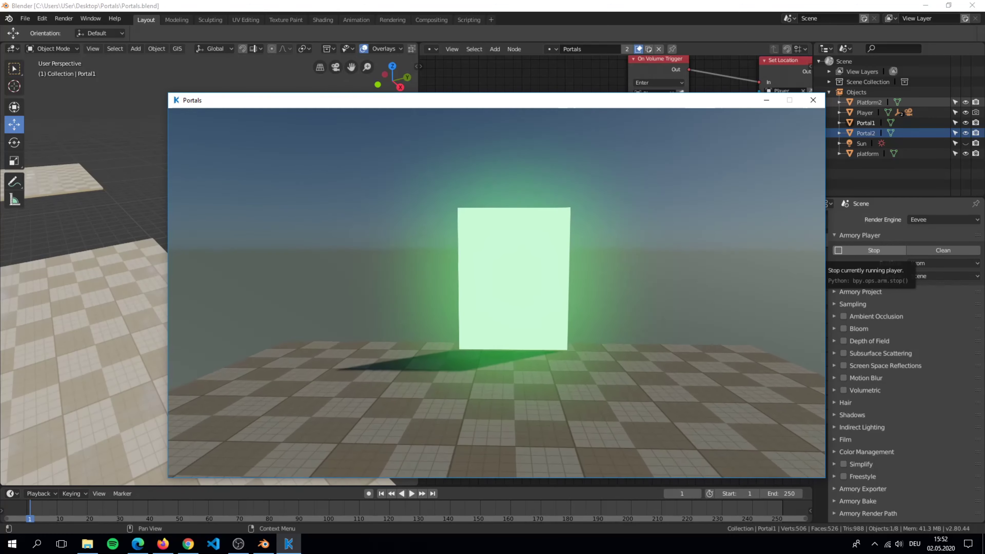
key("w")
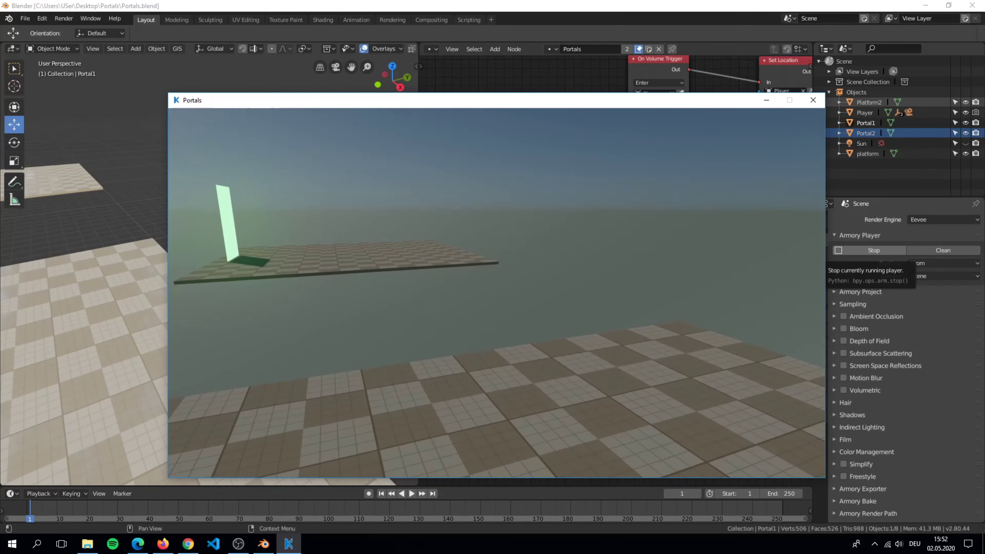
key("w")
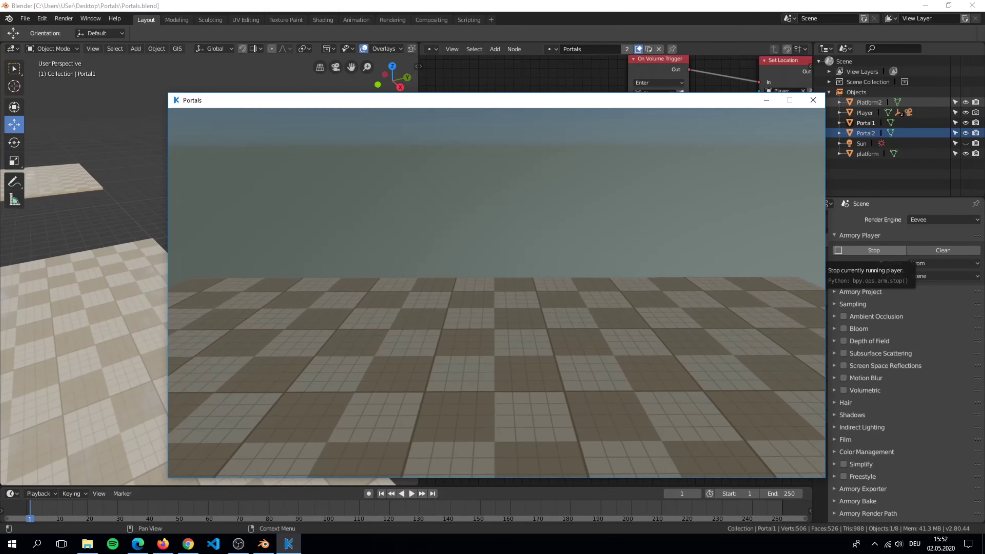
key("w")
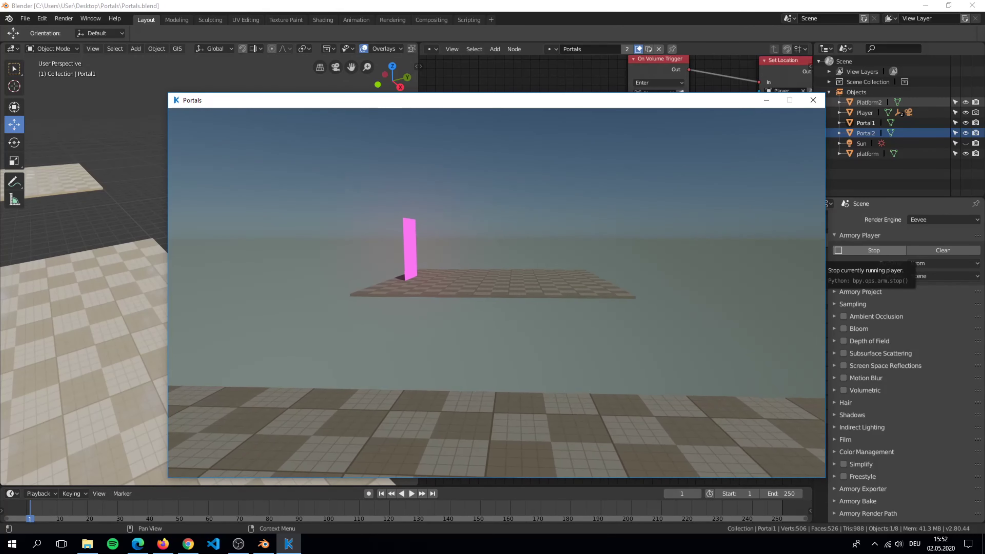
key("w")
key("w")
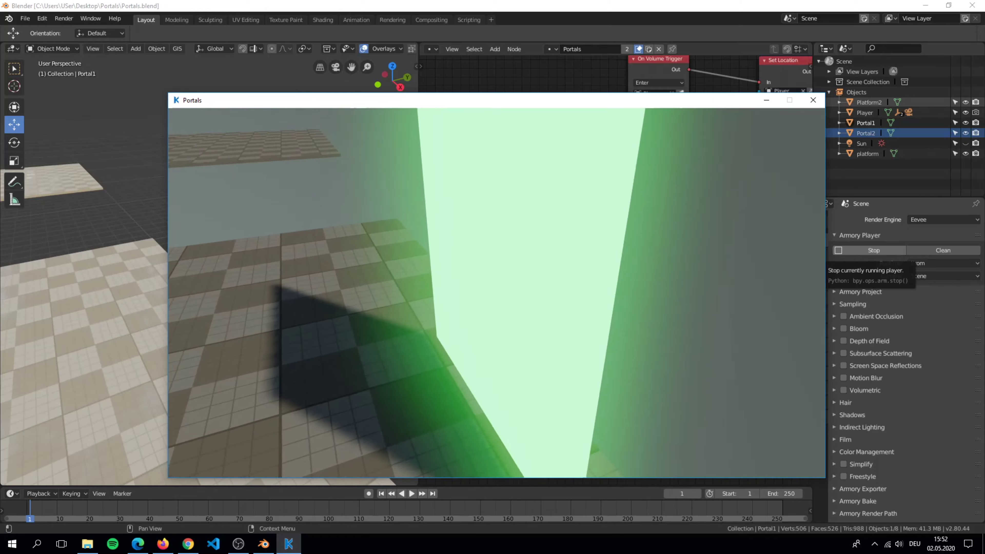
key("w")
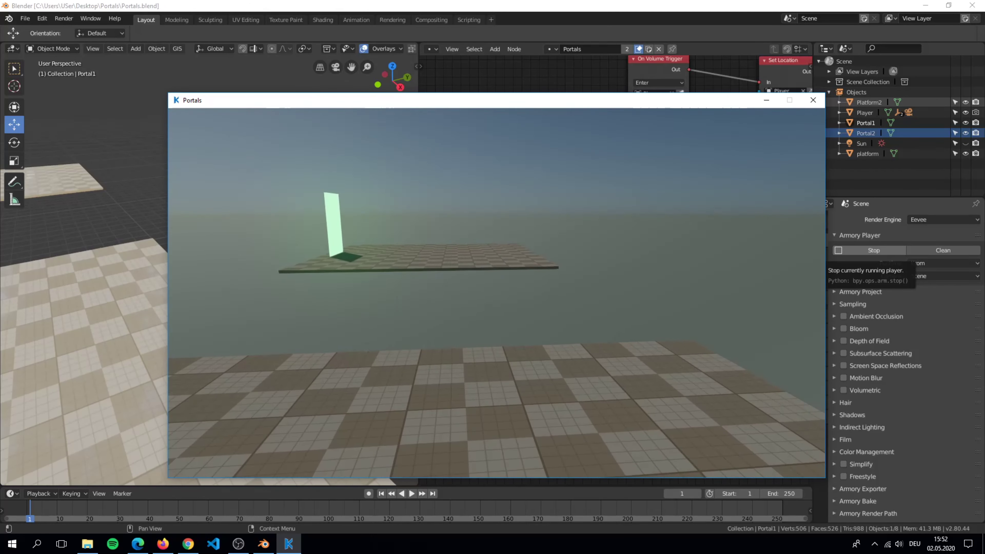
key("w")
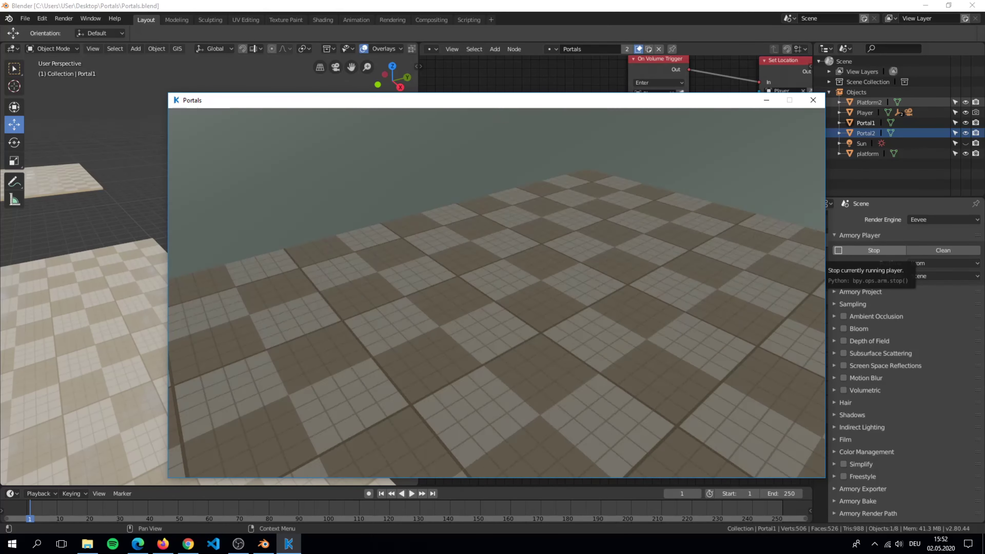
key("w")
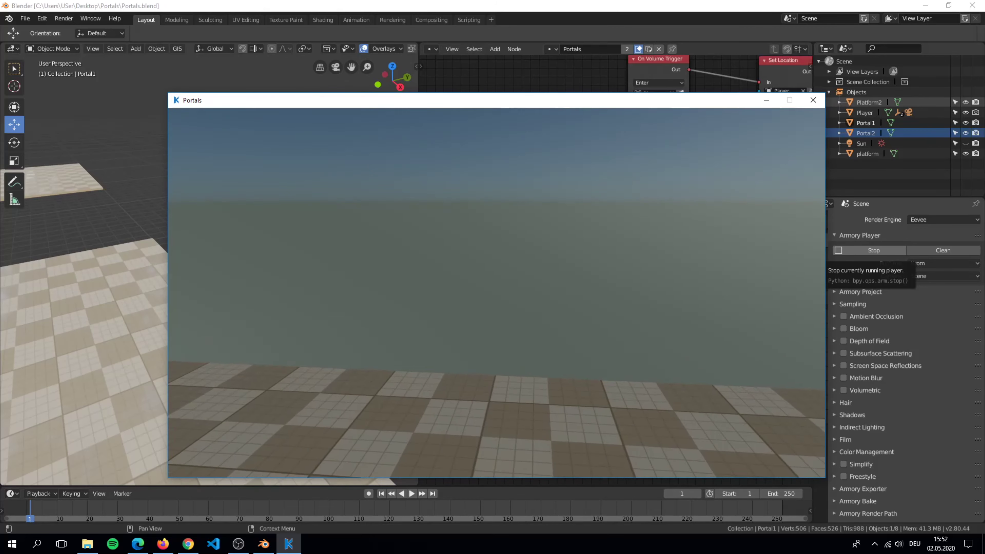
key("w")
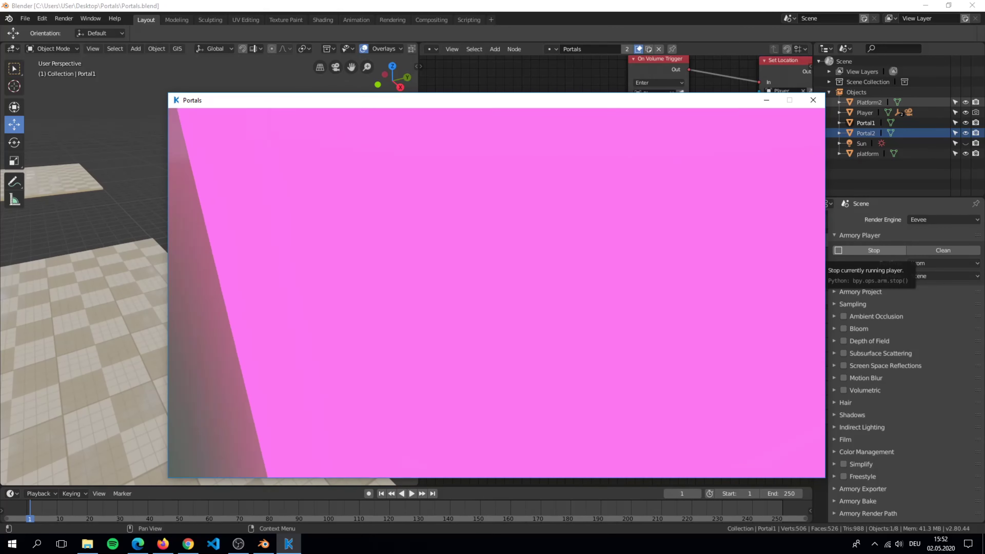
key("w")
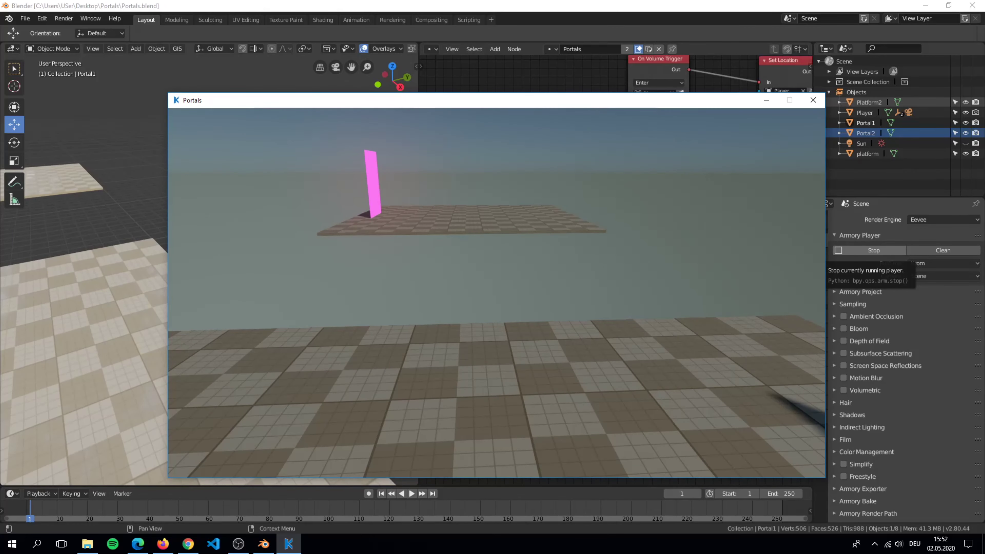
key("w")
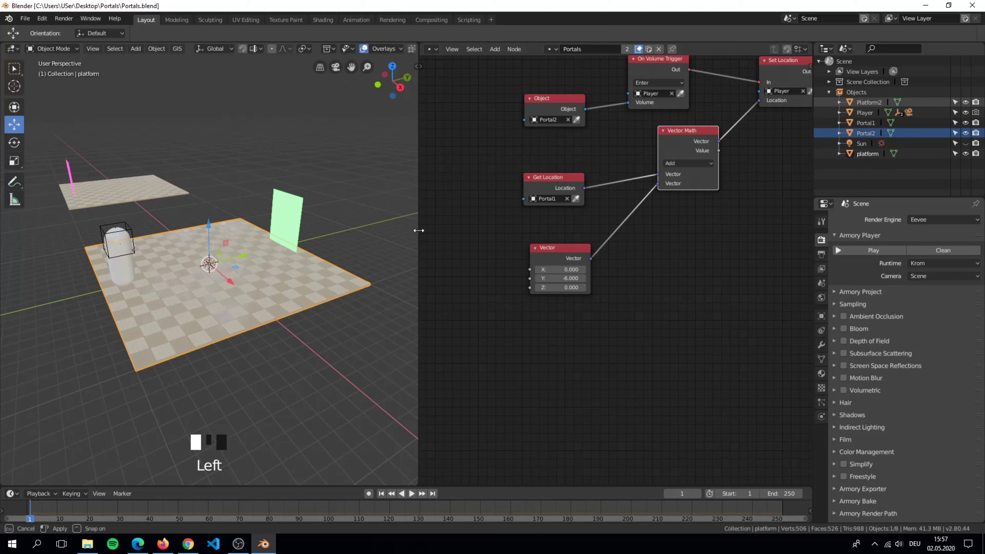
- Widen the 3D viewport into the node editor's space and view the main platform facing Portal1
left_click_drag(418, 231, 633, 224)
middle_click_drag(396, 236, 491, 220)
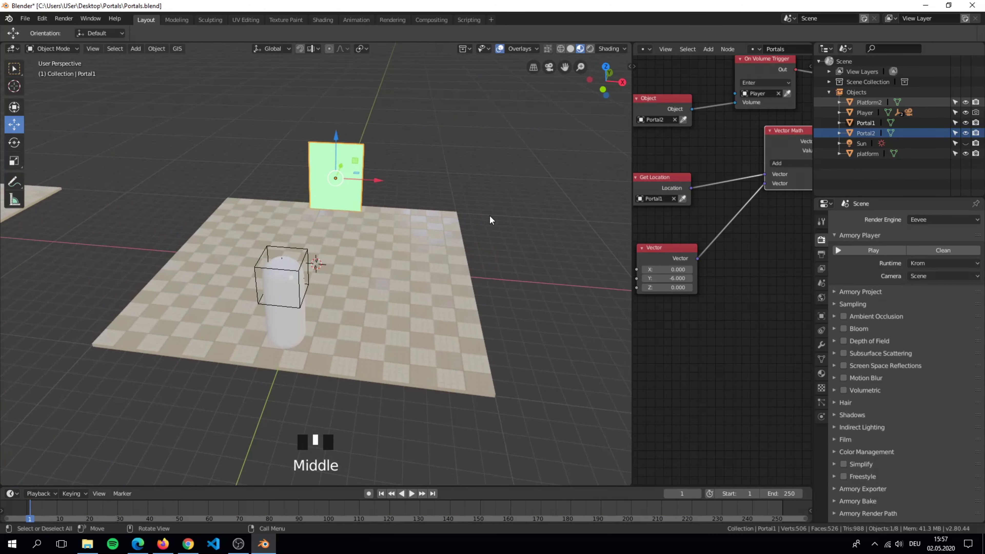
- Rotate Portal1 a quarter turn about the vertical axis and move it to the main platform's positive-X edge, adjusting its position along Y
left_click(381, 187)
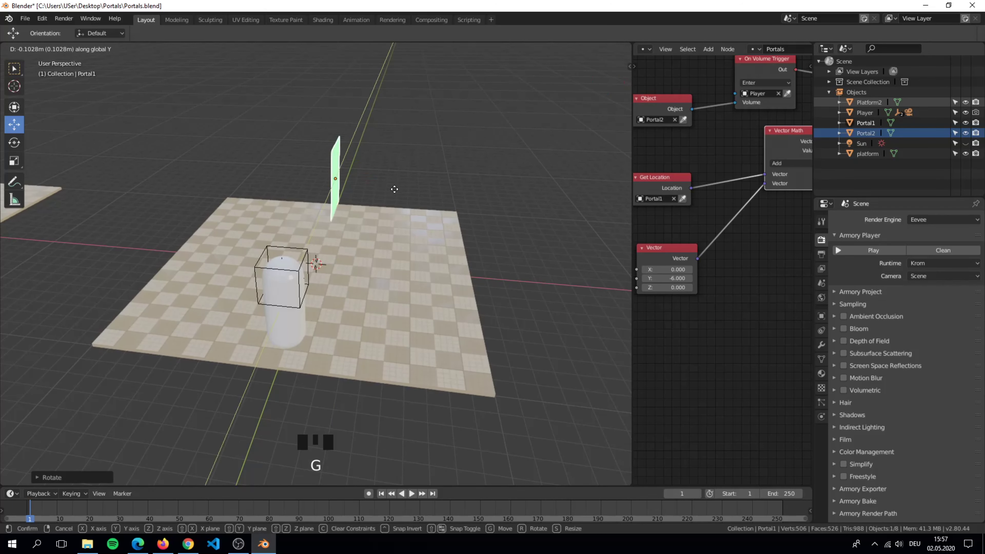
key("g")
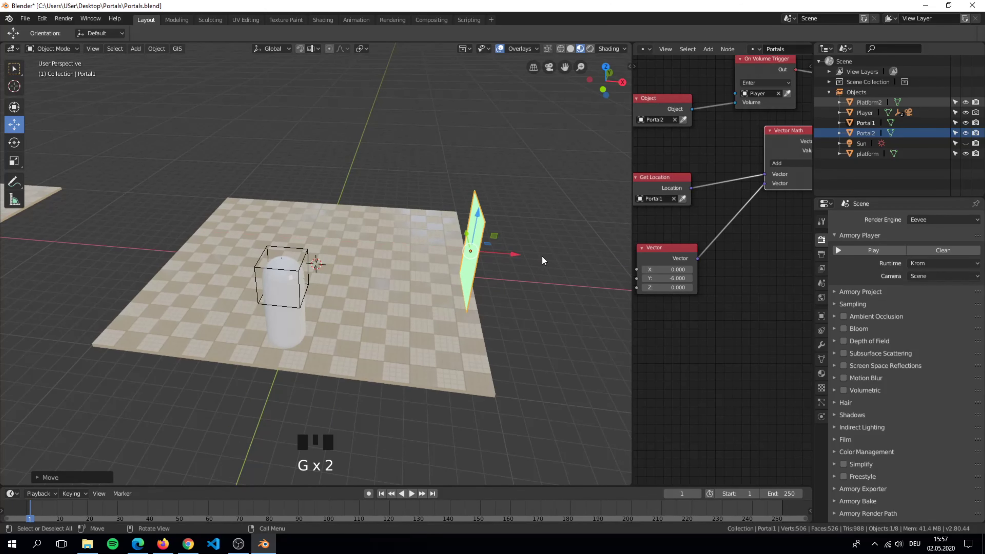
middle_click_drag(542, 260, 512, 236)
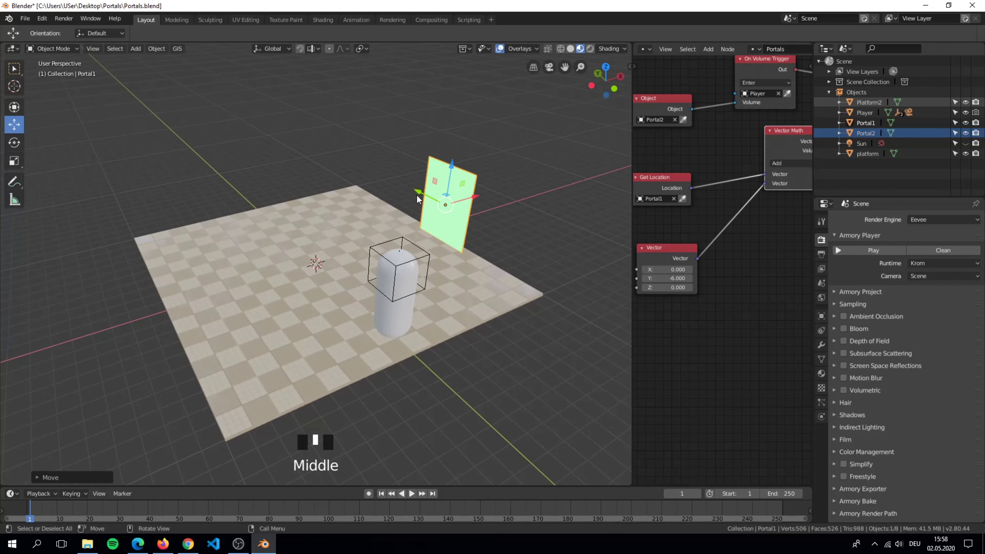
left_click_drag(417, 197, 413, 188)
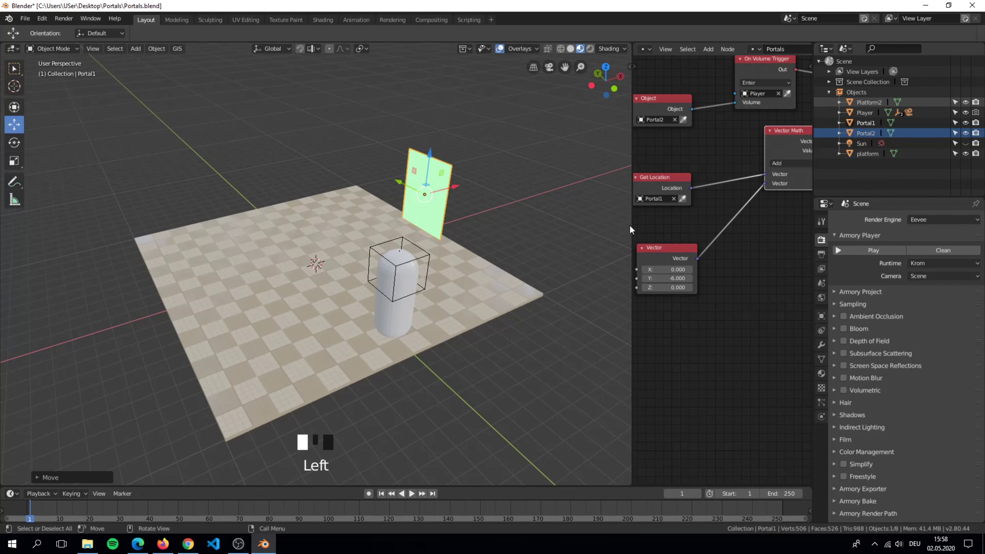
- Widen the node editor again, set the lower Vector node to X -6 and Y 0 to match Portal1's new orientation, and run the game
left_click_drag(631, 223, 447, 232)
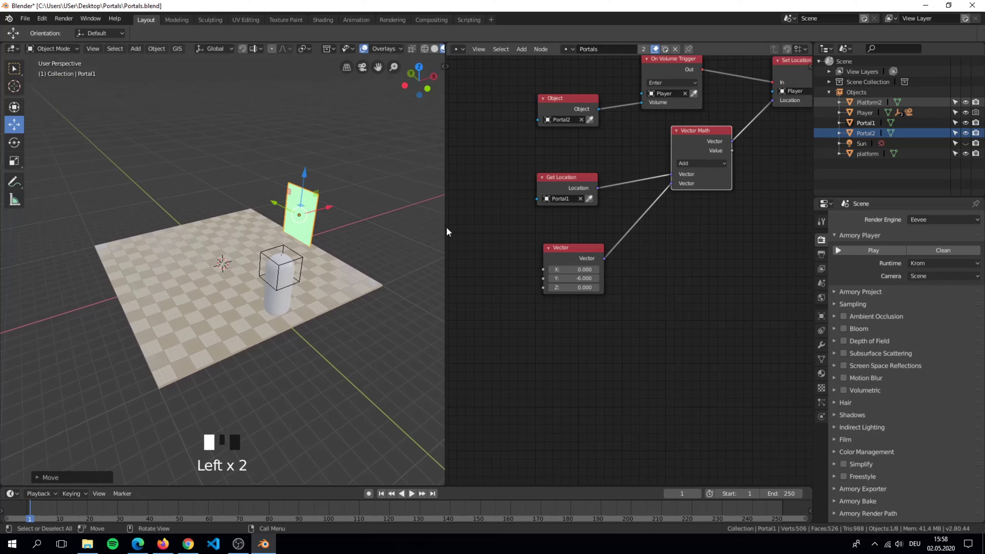
middle_click_drag(557, 174, 532, 258)
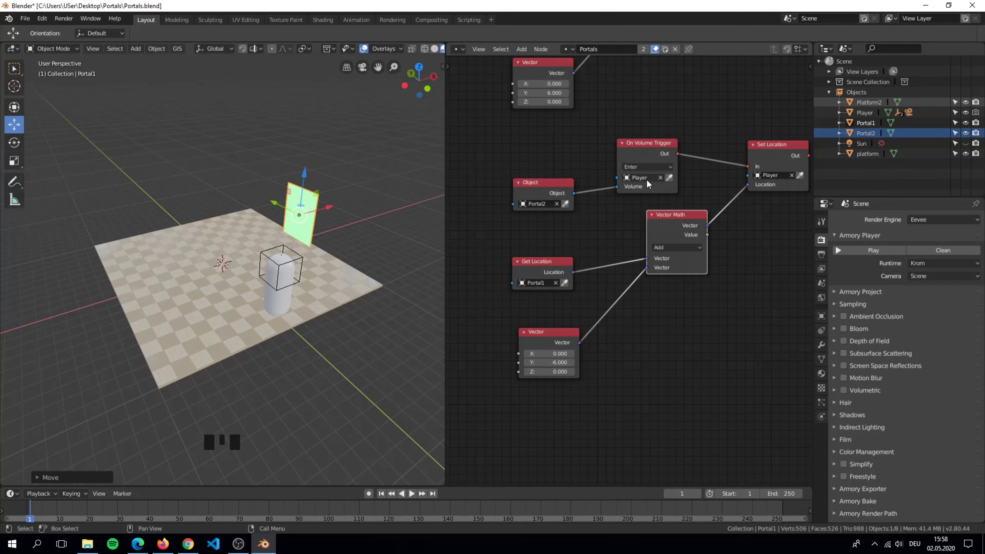
middle_click_drag(648, 184, 651, 235)
scroll(605, 209, "down", 1)
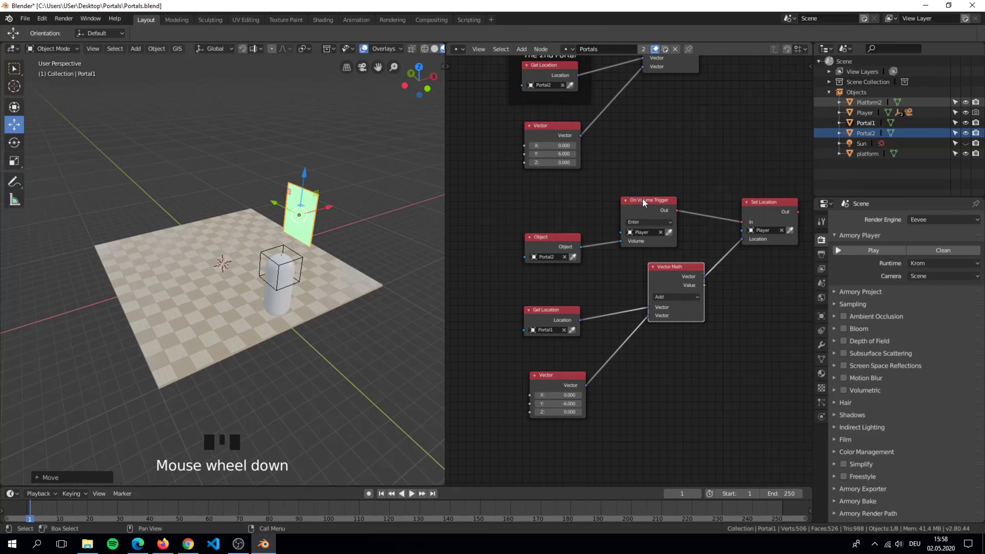
middle_click_drag(643, 202, 668, 269)
middle_click_drag(671, 333, 663, 252)
scroll(644, 252, "up", 2)
scroll(683, 222, "down", 5)
scroll(651, 237, "down", 2)
scroll(639, 295, "up", 4)
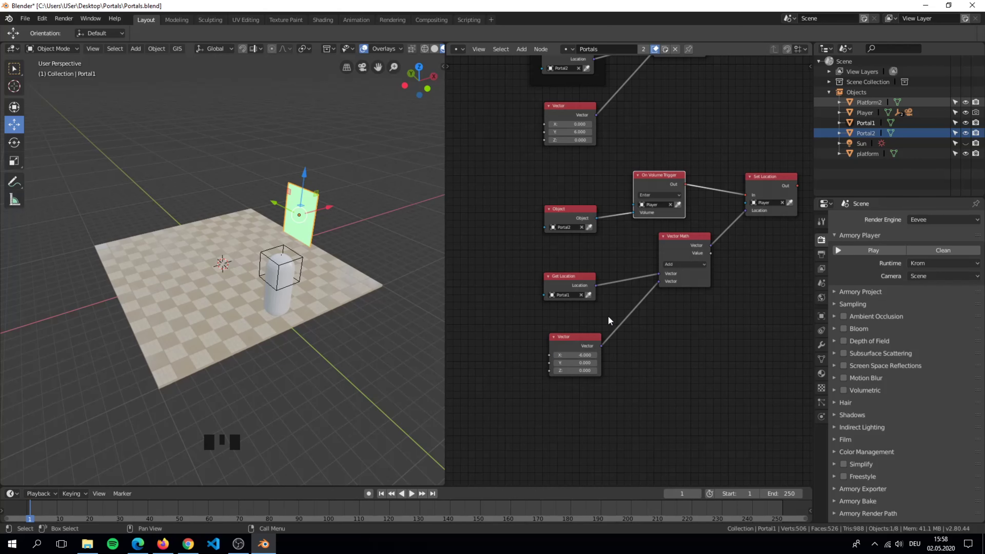
scroll(651, 301, "up", 2)
left_click(853, 251)
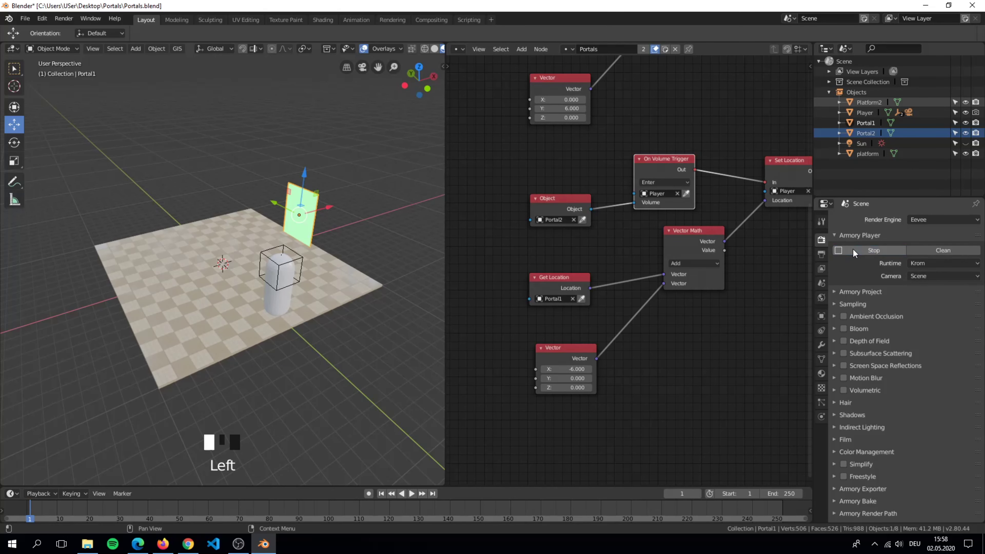